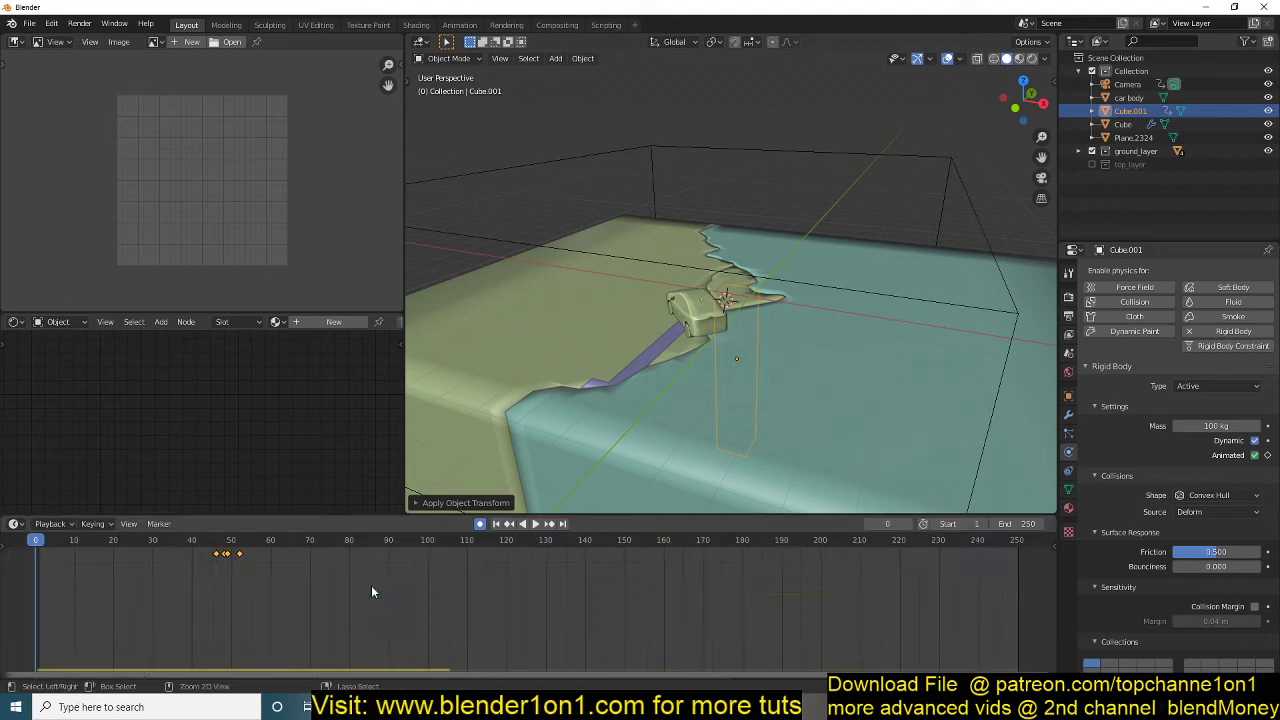
# Play and replay the simulation, then orbit and zoom to a lower viewing angle.
pyautogui.press('space')
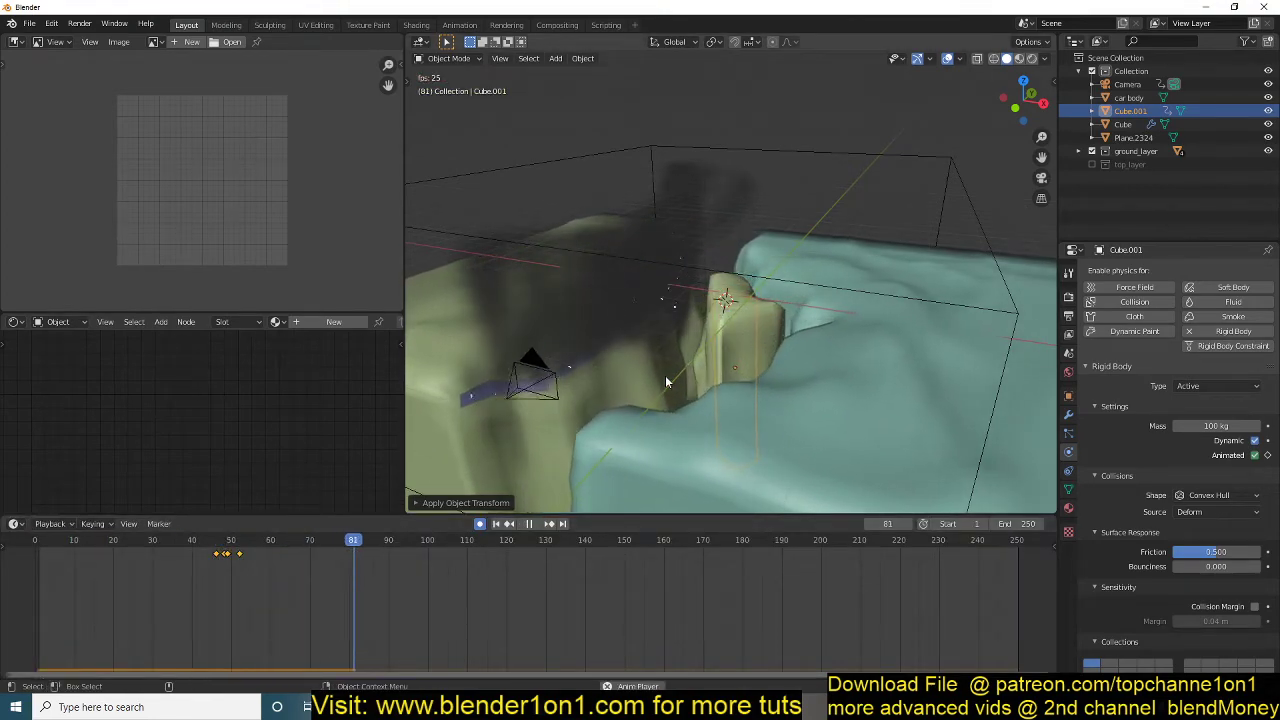
pyautogui.hotkey('shift', 'Left')
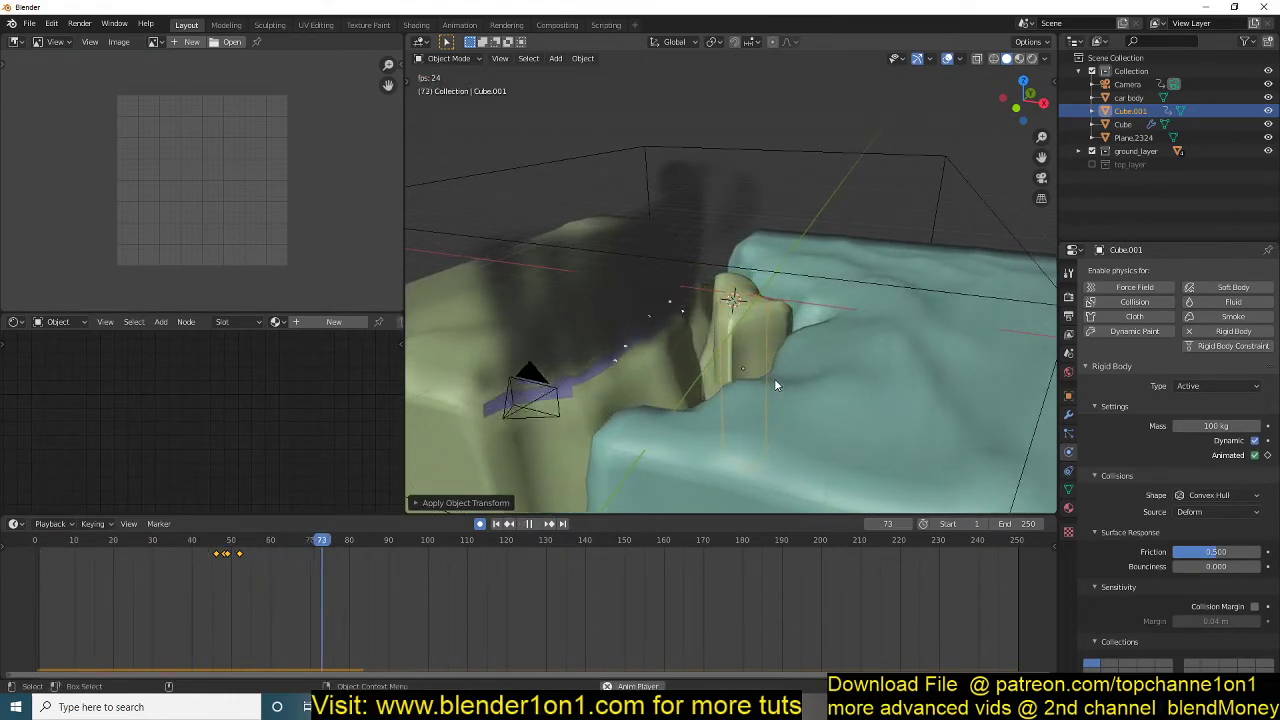
pyautogui.press('Escape')
pyautogui.moveTo(769, 384); pyautogui.dragTo(792, 289, button='middle')
pyautogui.scroll(-5, 792, 289)
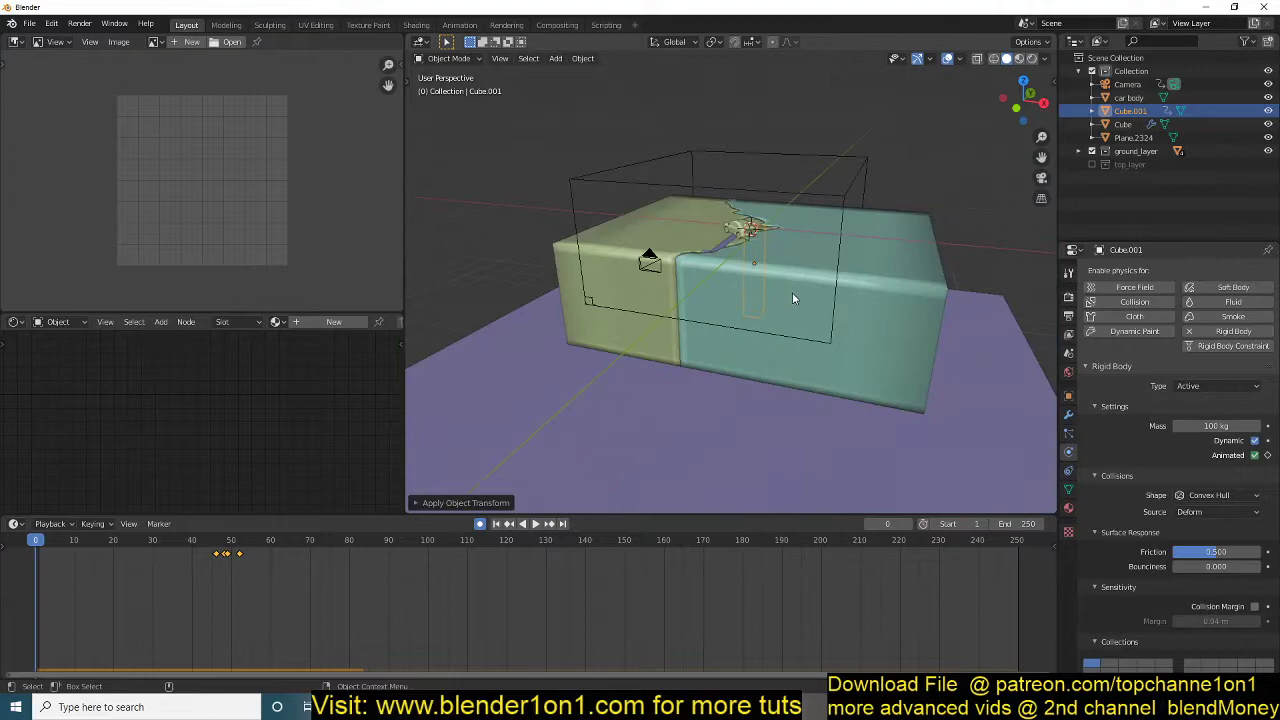
# Hide all but the ground plane and tall column, preview it, then show Cube.001's rigid-body settings.
pyautogui.keyDown('shift'); pyautogui.click(750, 451); pyautogui.keyUp('shift')
pyautogui.hotkey('shift', 'h')
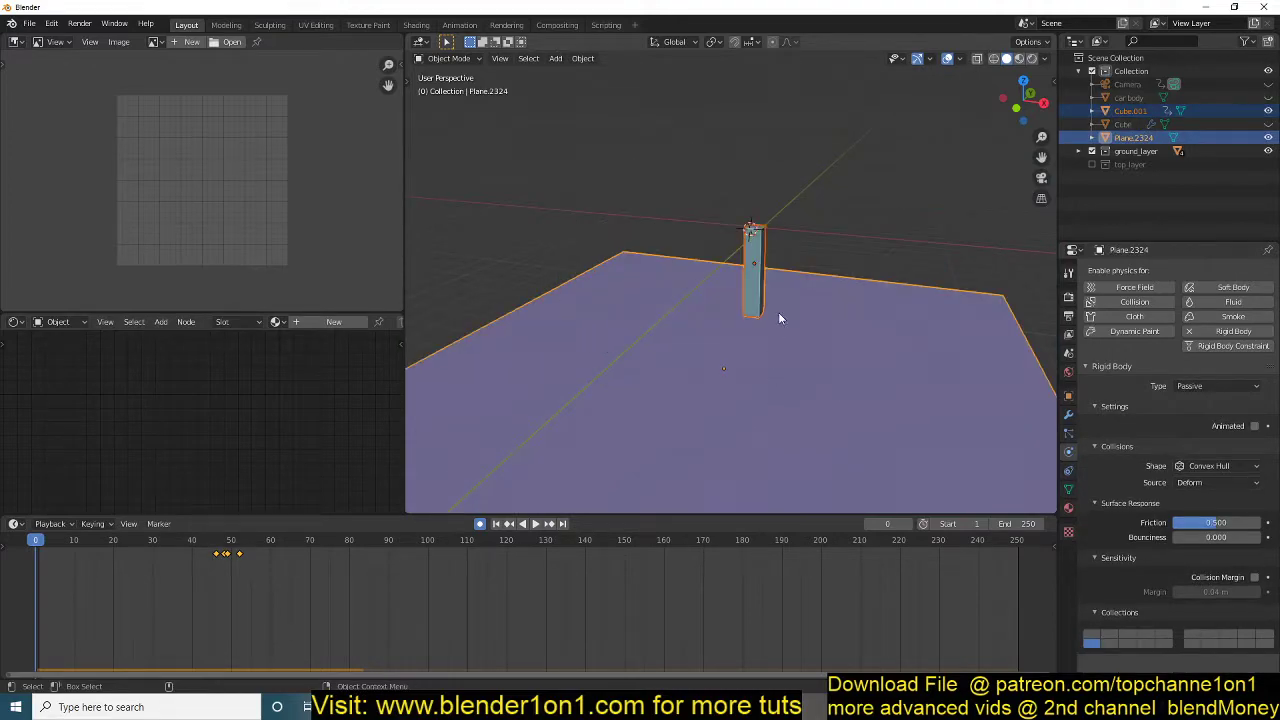
pyautogui.hotkey('alt', 'a')
pyautogui.press('space')
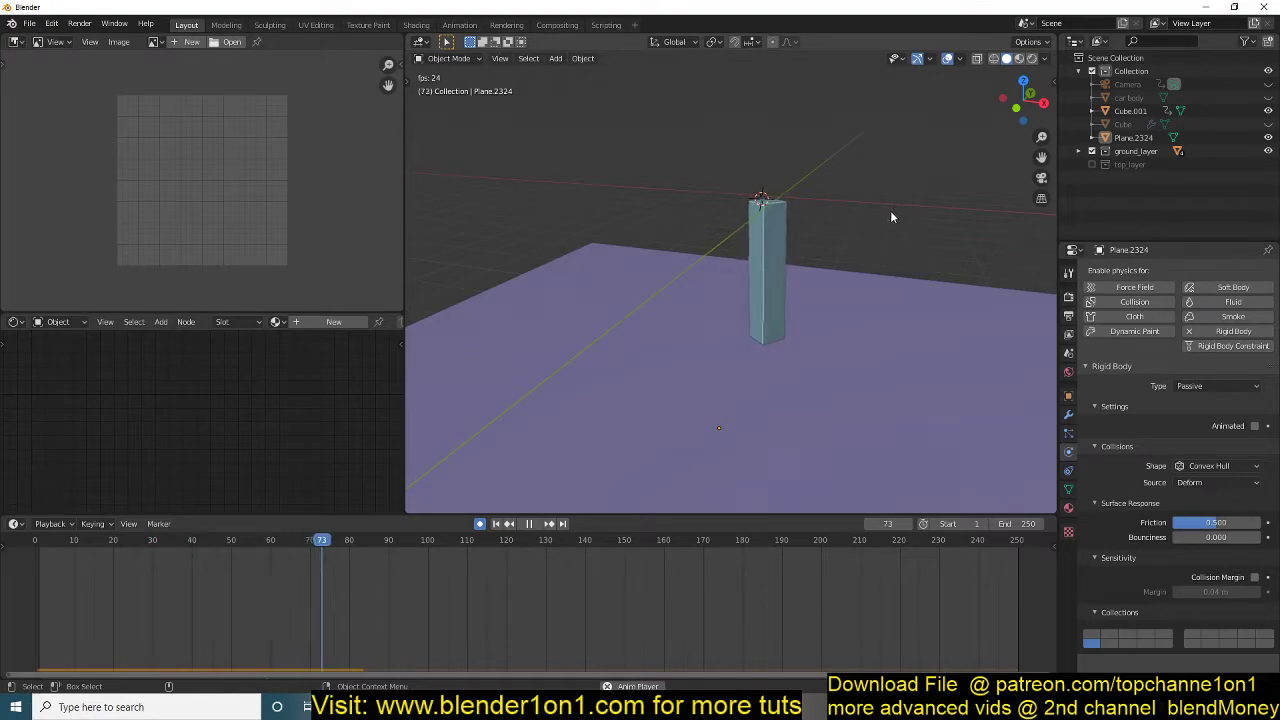
pyautogui.press('Escape')
pyautogui.click(766, 247)
pyautogui.click(1038, 612)
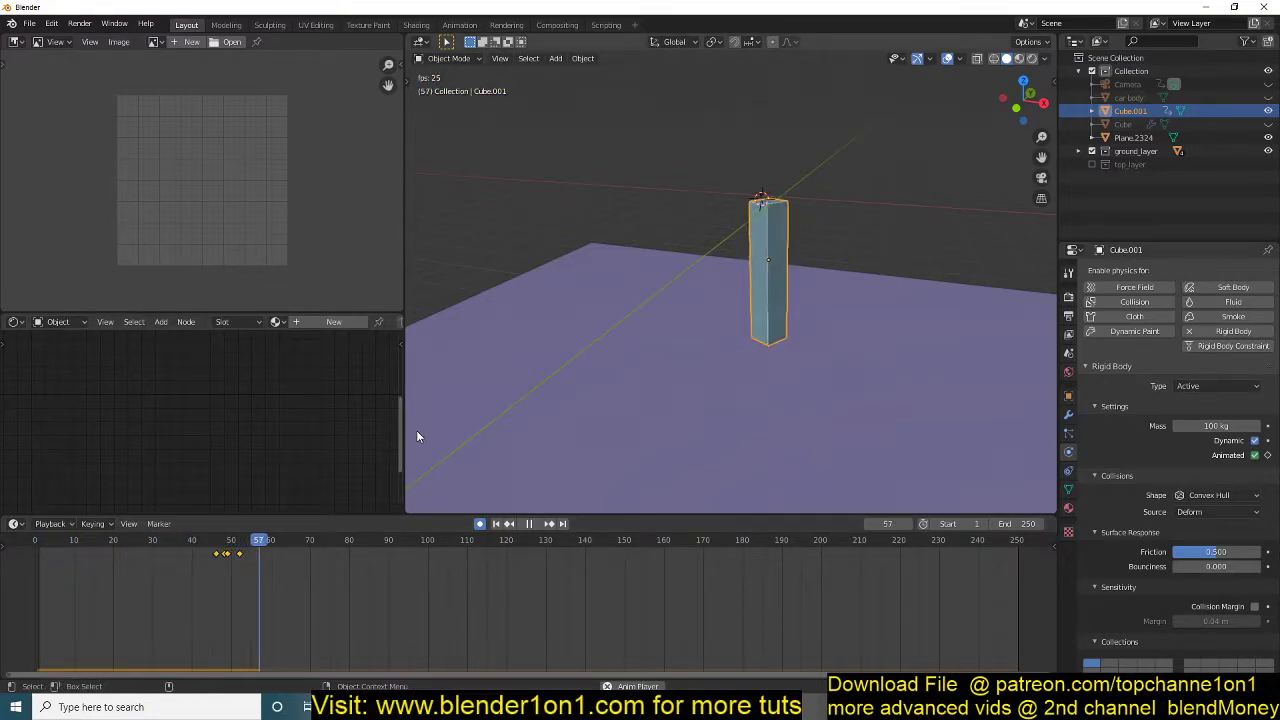
pyautogui.press('Escape')
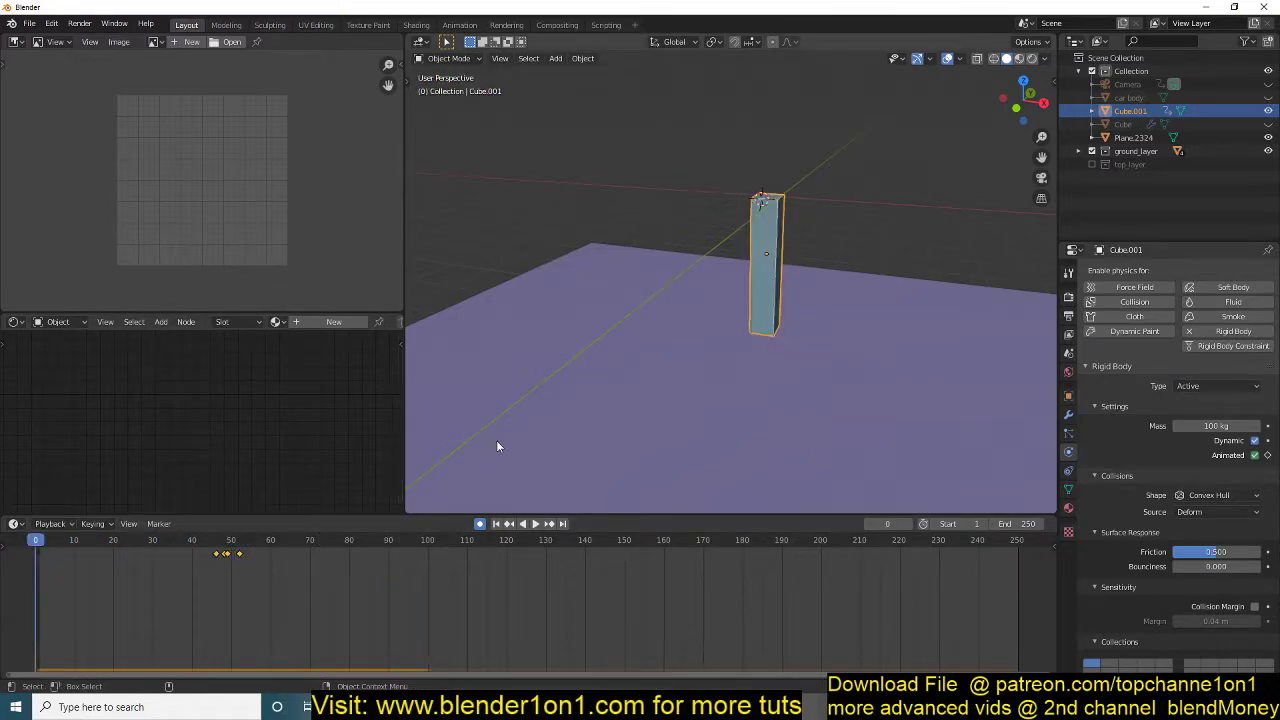
pyautogui.press('KP_1')
pyautogui.scroll(2, 734, 413)
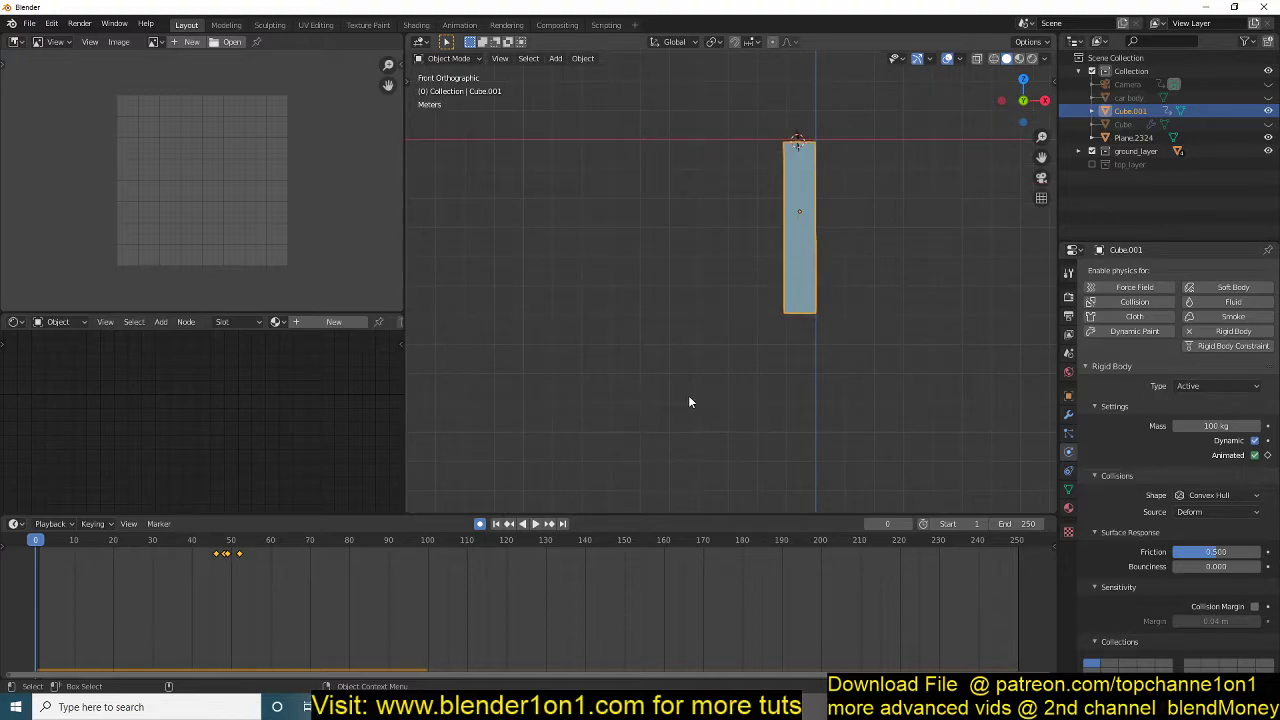
pyautogui.press('z')
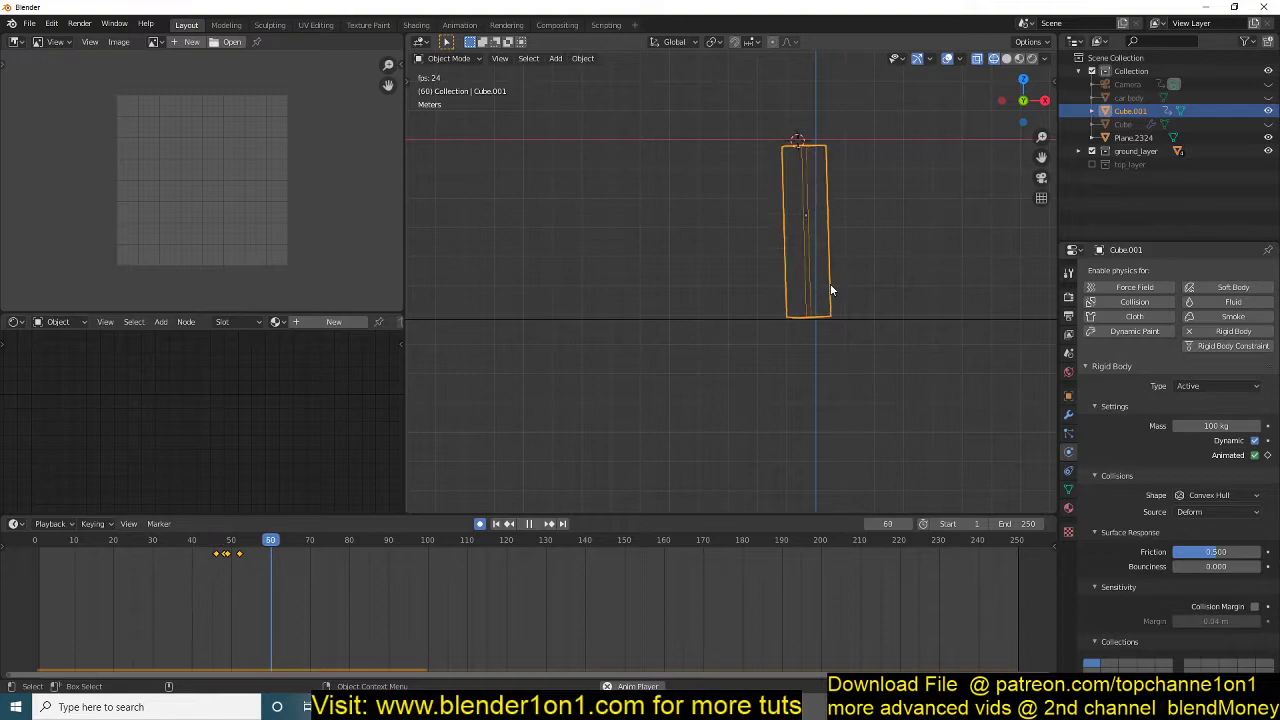
pyautogui.press('Escape')
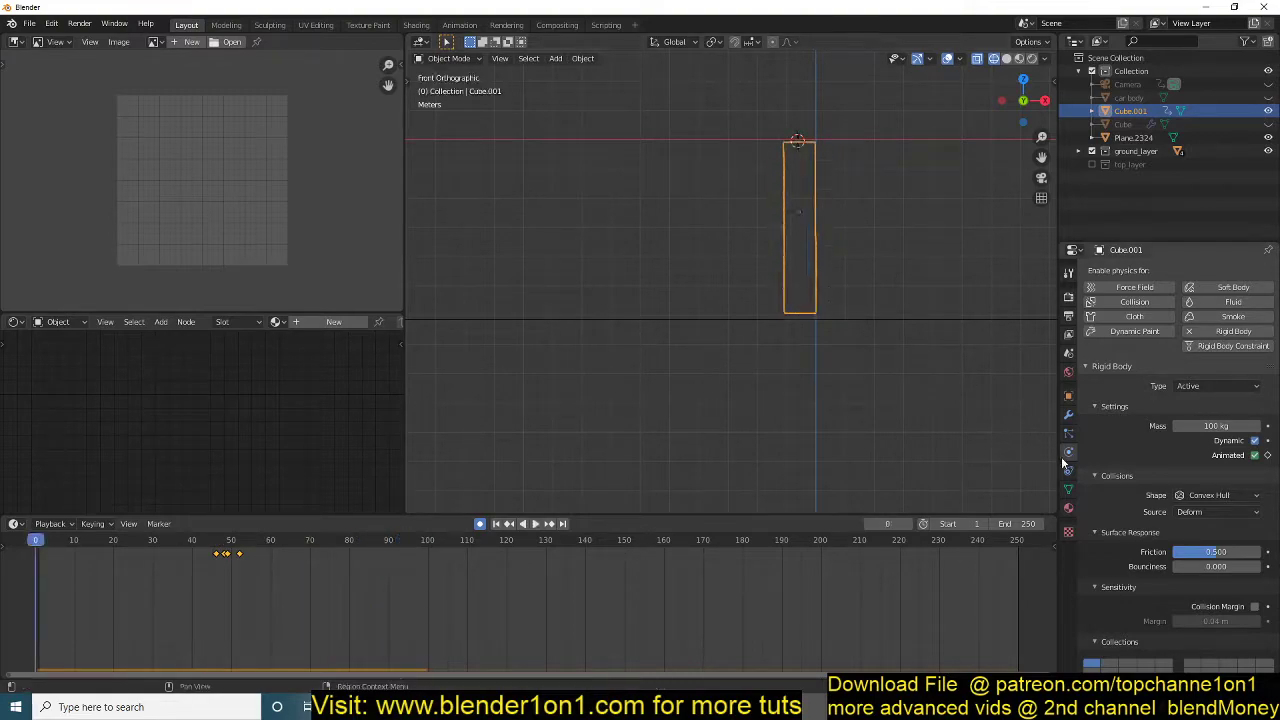
pyautogui.scroll(-1, 1113, 577)
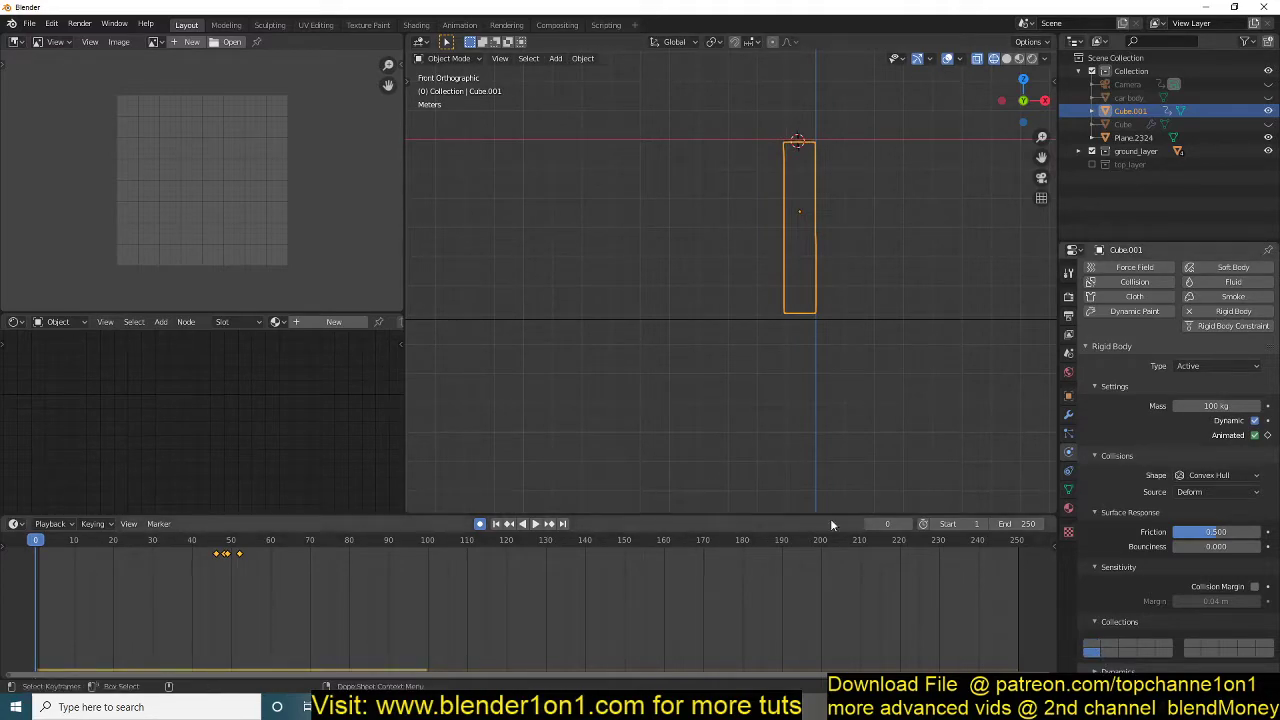
pyautogui.press('space')
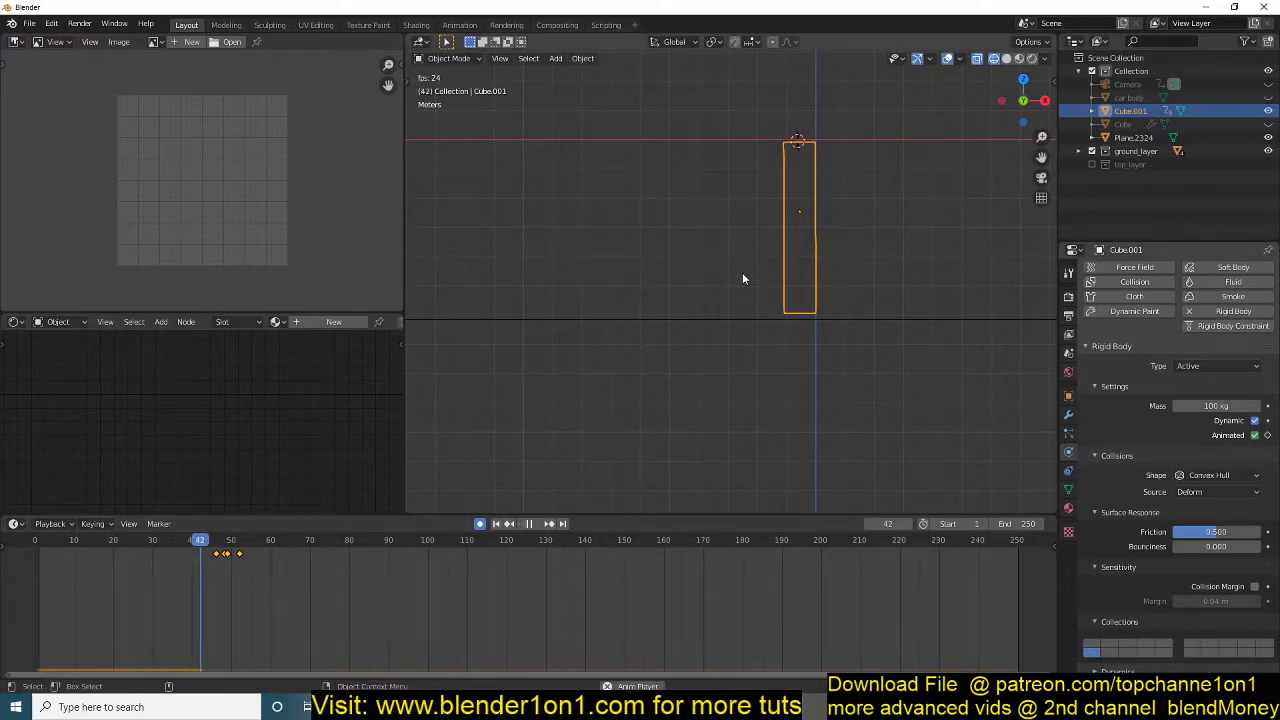
pyautogui.press('Escape')
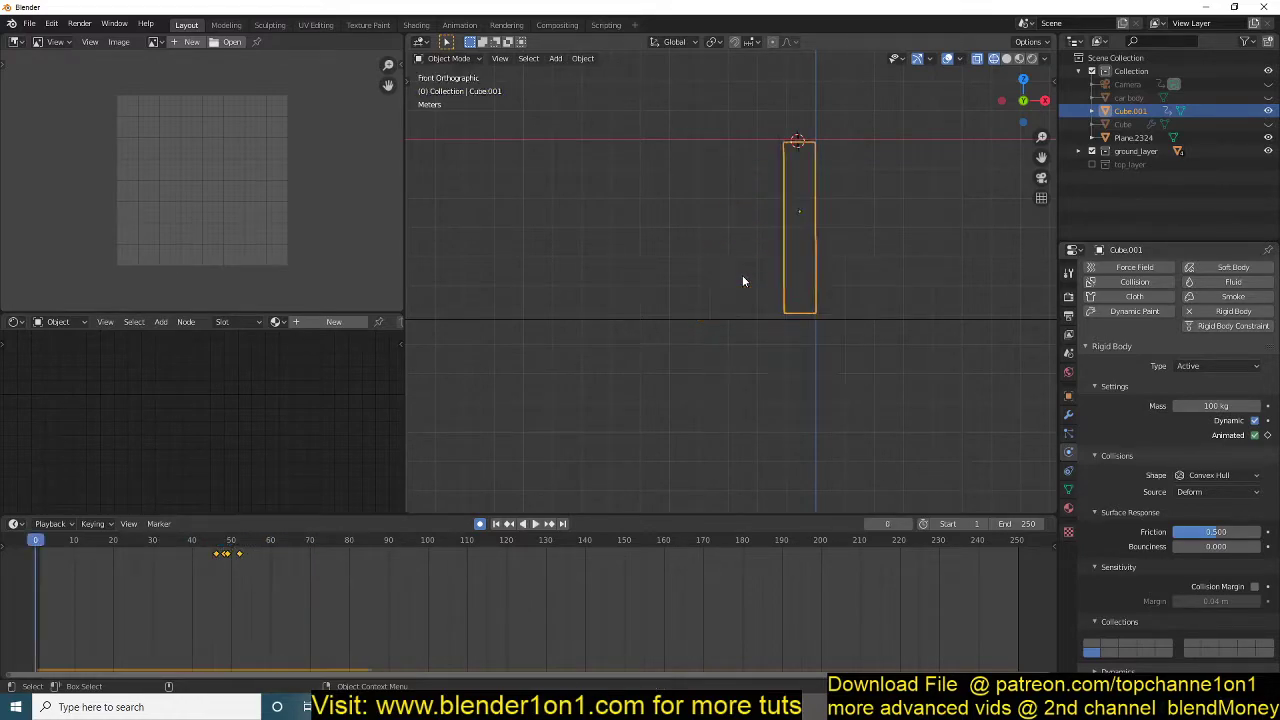
pyautogui.moveTo(894, 311); pyautogui.dragTo(854, 349, button='middle')
pyautogui.press('space')
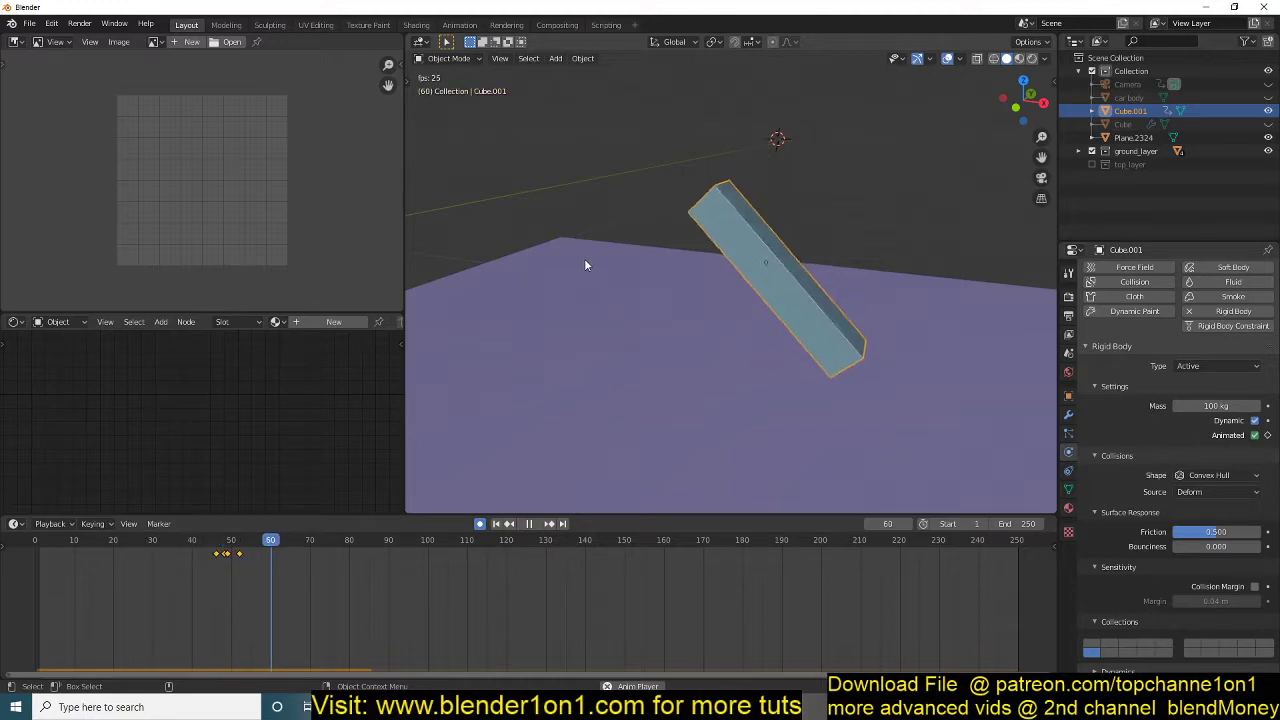
pyautogui.press('Escape')
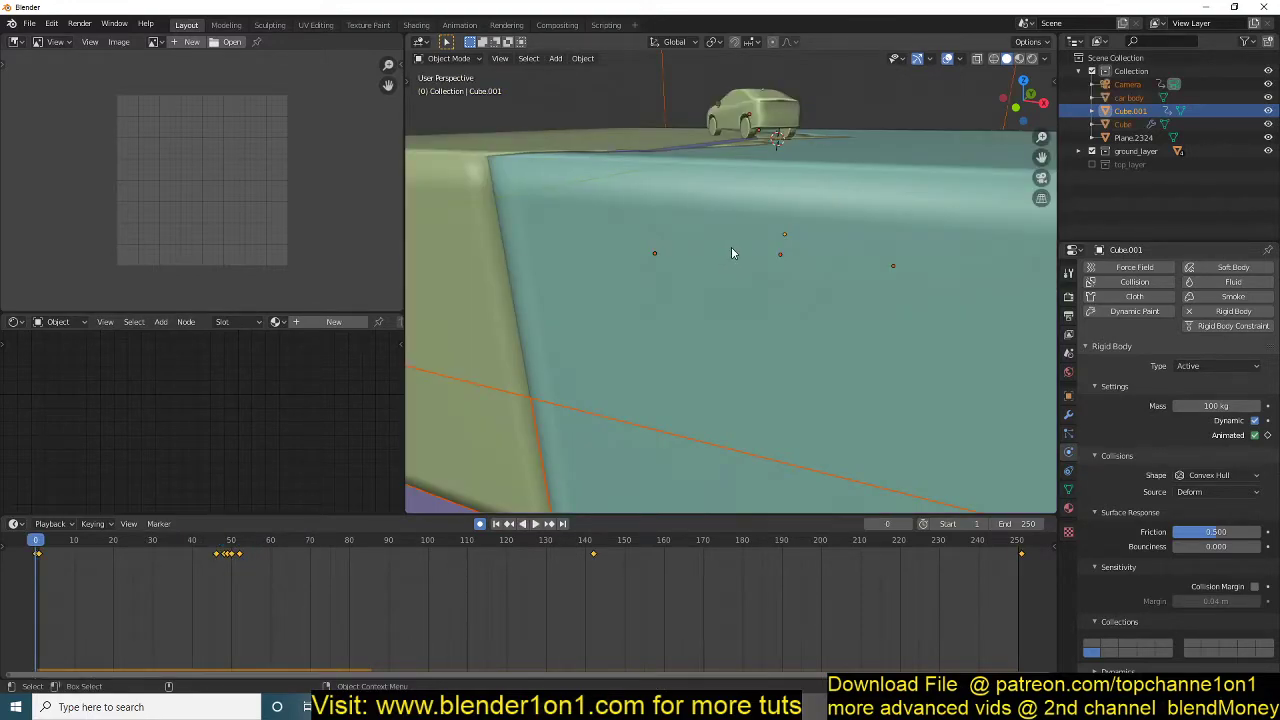
pyautogui.moveTo(731, 248); pyautogui.dragTo(761, 285, button='middle')
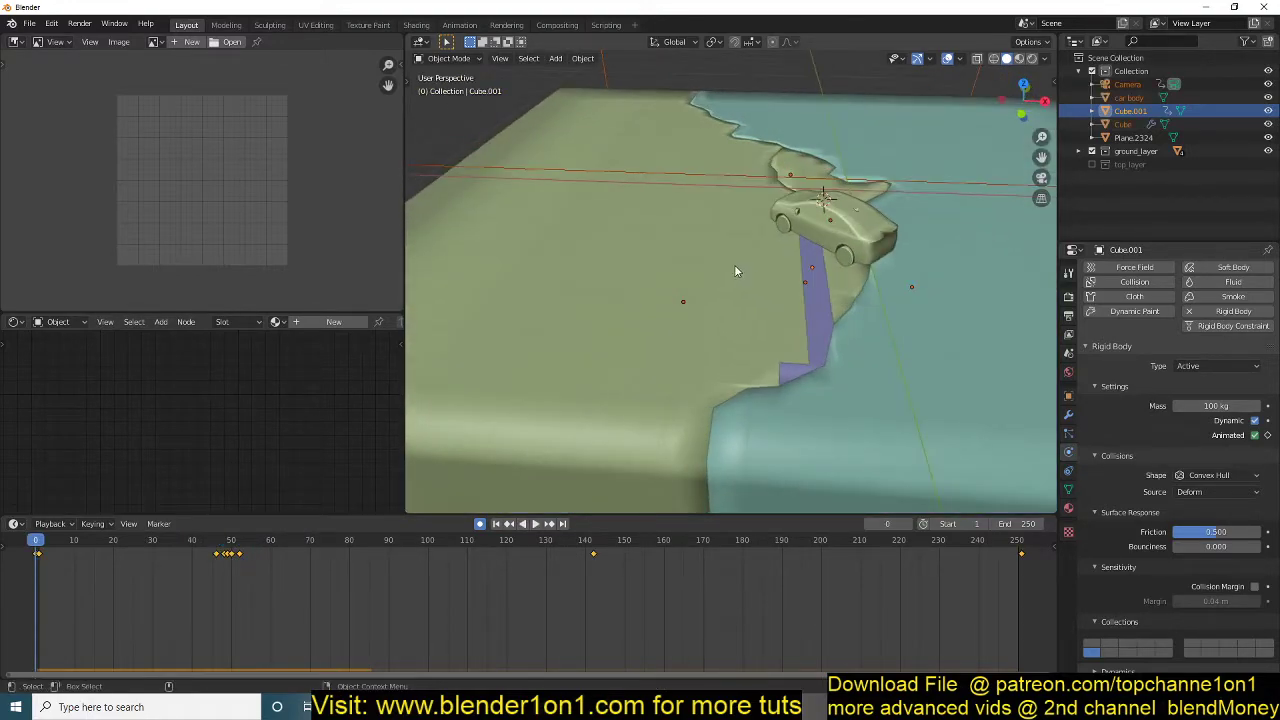
# Limit collisions to the first collection only, then orbit down to look at the car.
pyautogui.click(1090, 649)
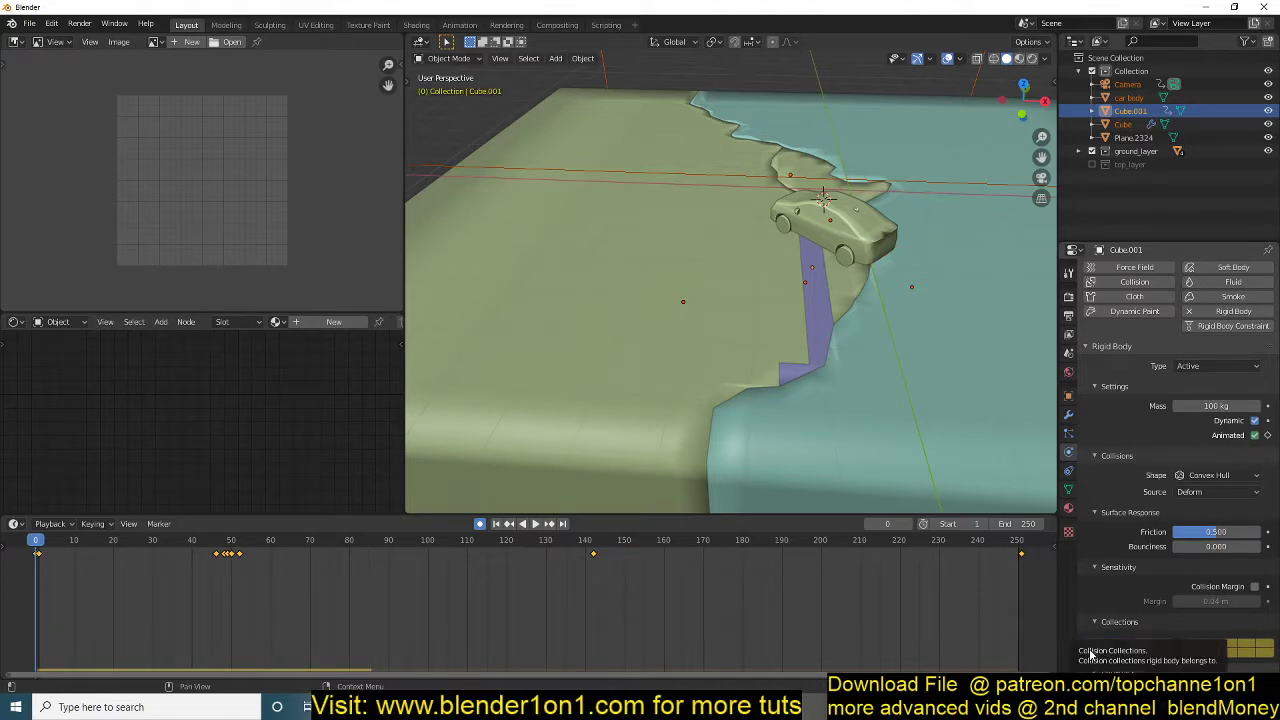
pyautogui.click(1090, 651)
pyautogui.moveTo(767, 344); pyautogui.dragTo(612, 336, button='middle')
pyautogui.moveTo(584, 384); pyautogui.dragTo(672, 373, button='middle')
# In wireframe, click through overlapping planes to select the ground Plane, then return to solid shading.
pyautogui.press('z')
pyautogui.click(640, 240)
pyautogui.click(783, 215)
pyautogui.click(783, 215)
pyautogui.click(783, 215)
pyautogui.click(783, 215)
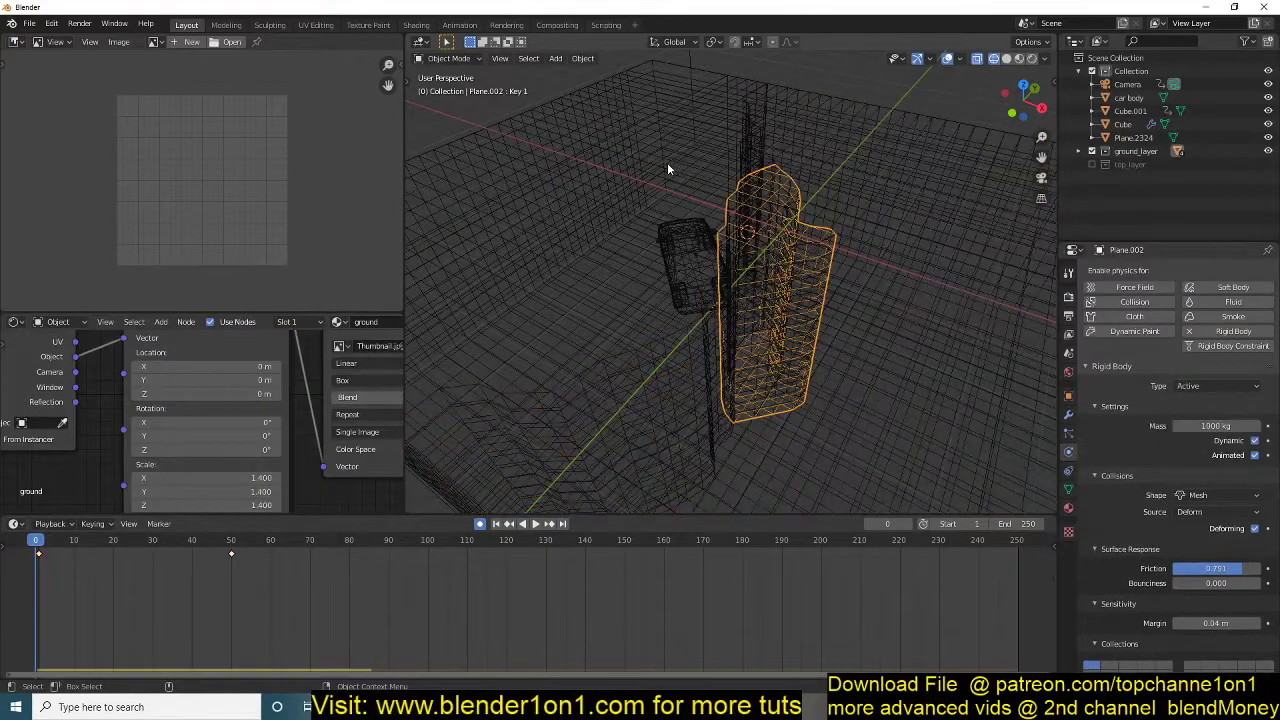
pyautogui.click(658, 152)
pyautogui.press('z')
pyautogui.click(710, 120)
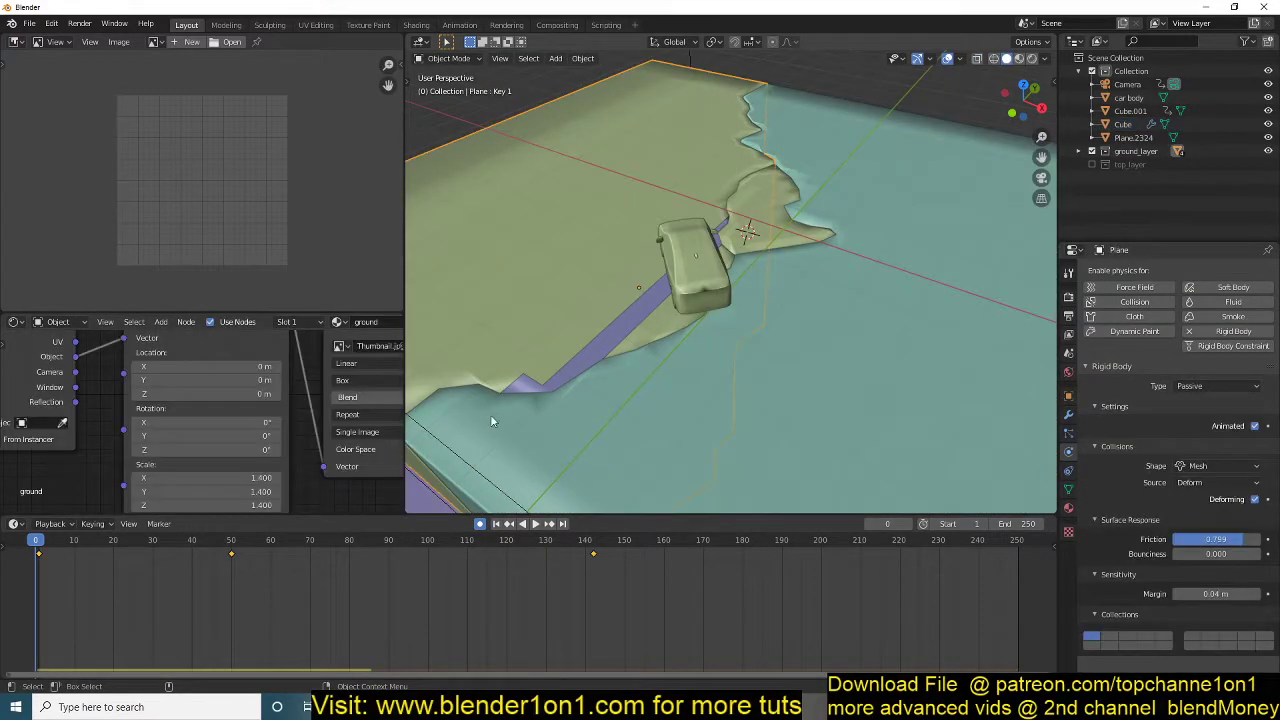
# Play the simulation to frame 60, select Cube.001, and play it backwards and forwards.
pyautogui.press('space')
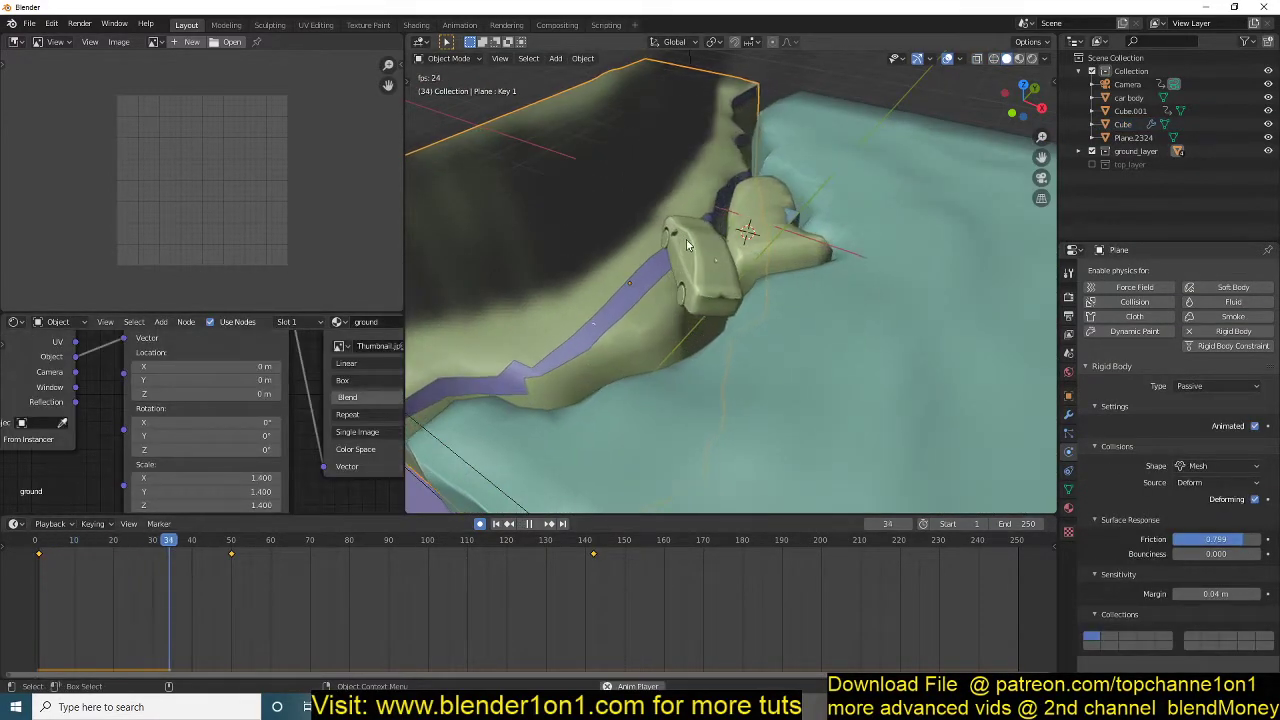
pyautogui.press('space')
pyautogui.click(670, 203)
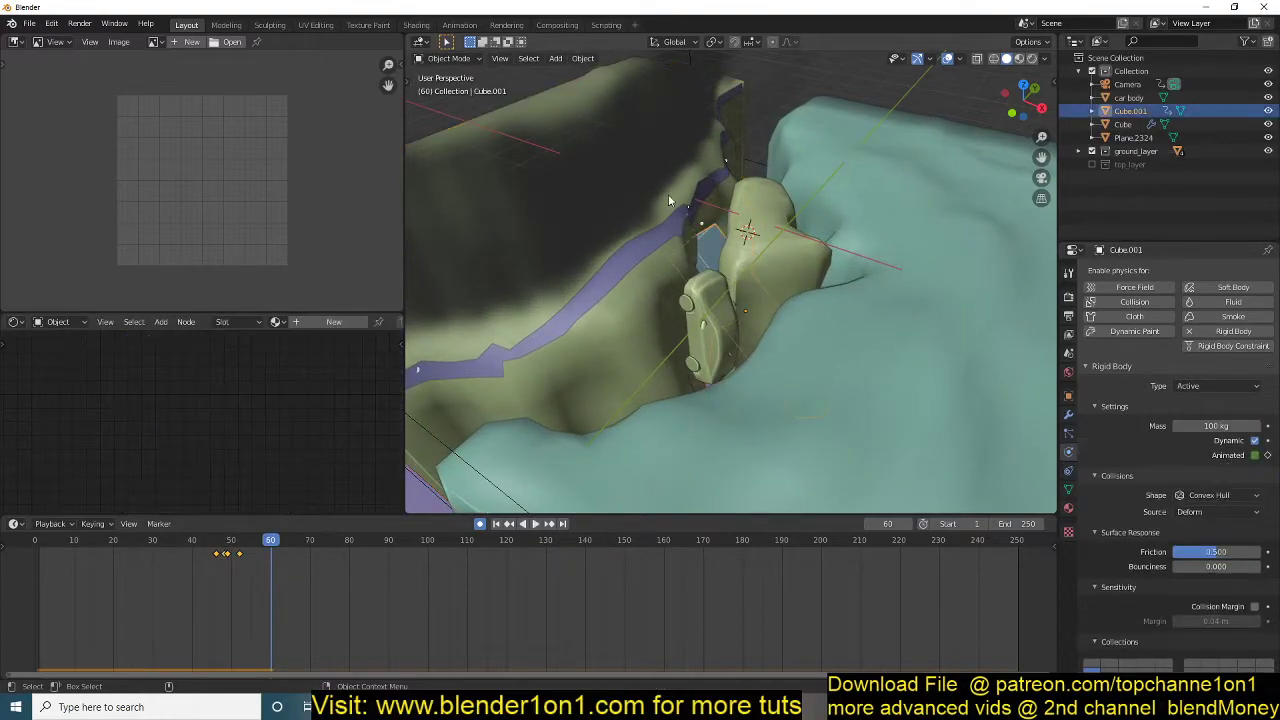
pyautogui.hotkey('shift', 'ctrl', 'space')
pyautogui.press('space')
pyautogui.press('space')
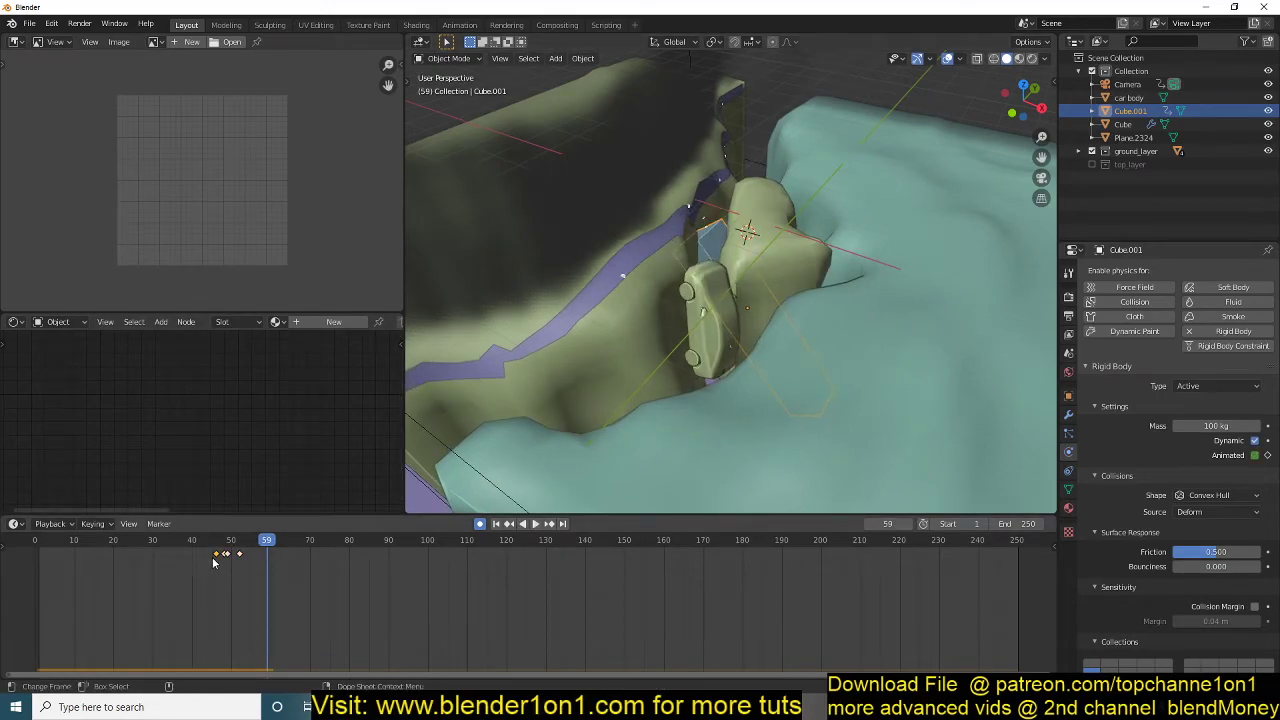
# Move the block's keyframe to about frame 32, replay, and check the crack at frame 38.
pyautogui.moveTo(209, 563); pyautogui.dragTo(149, 557)
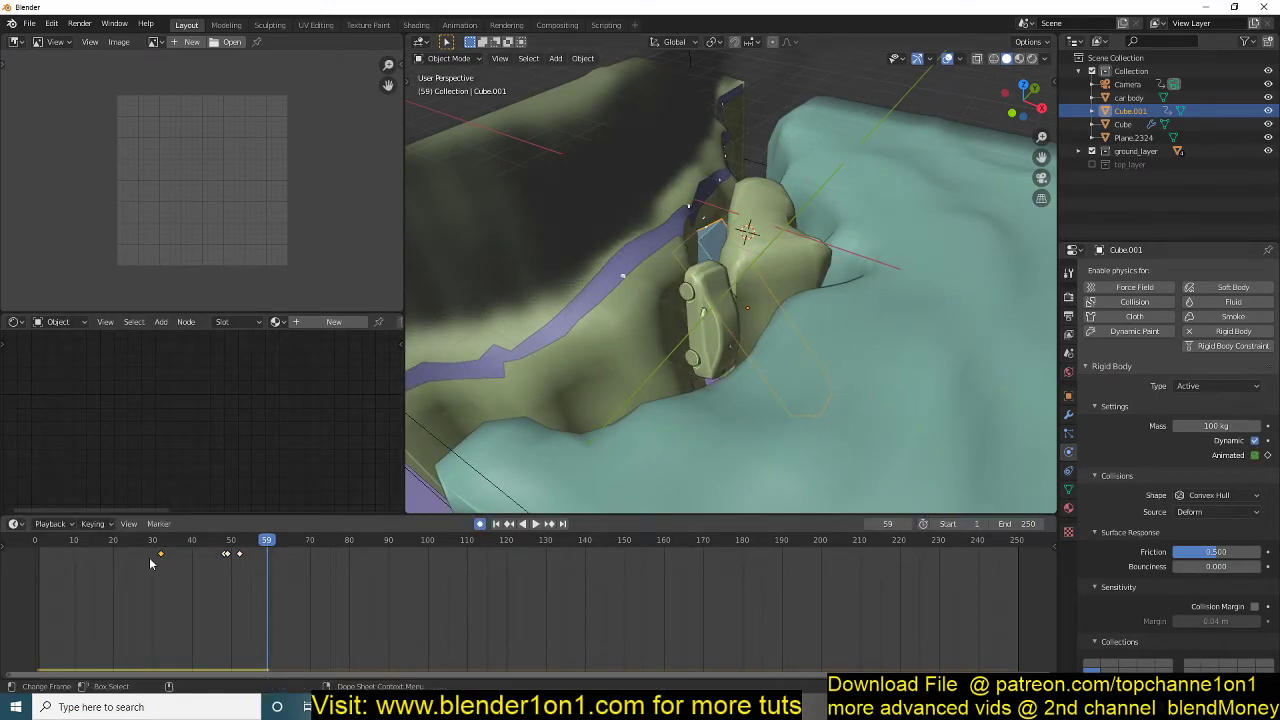
pyautogui.click(38, 562)
pyautogui.press('space')
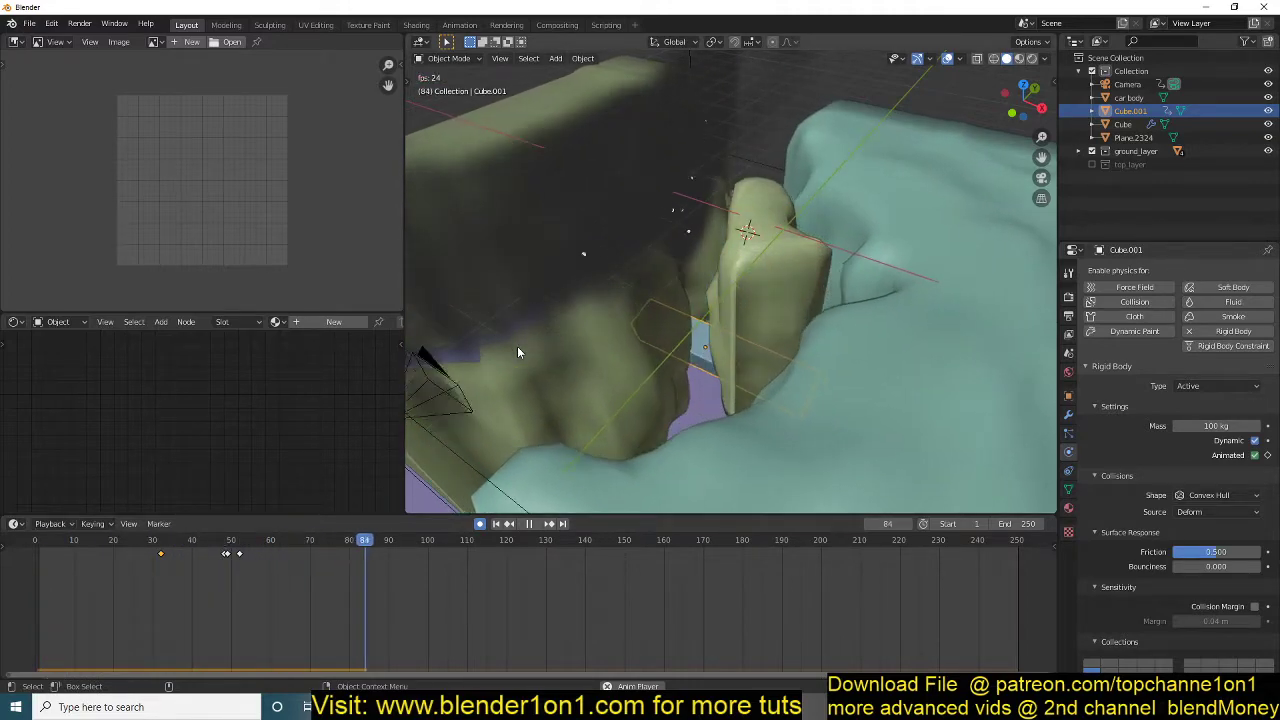
pyautogui.press('Escape')
pyautogui.moveTo(40, 560); pyautogui.dragTo(186, 562)
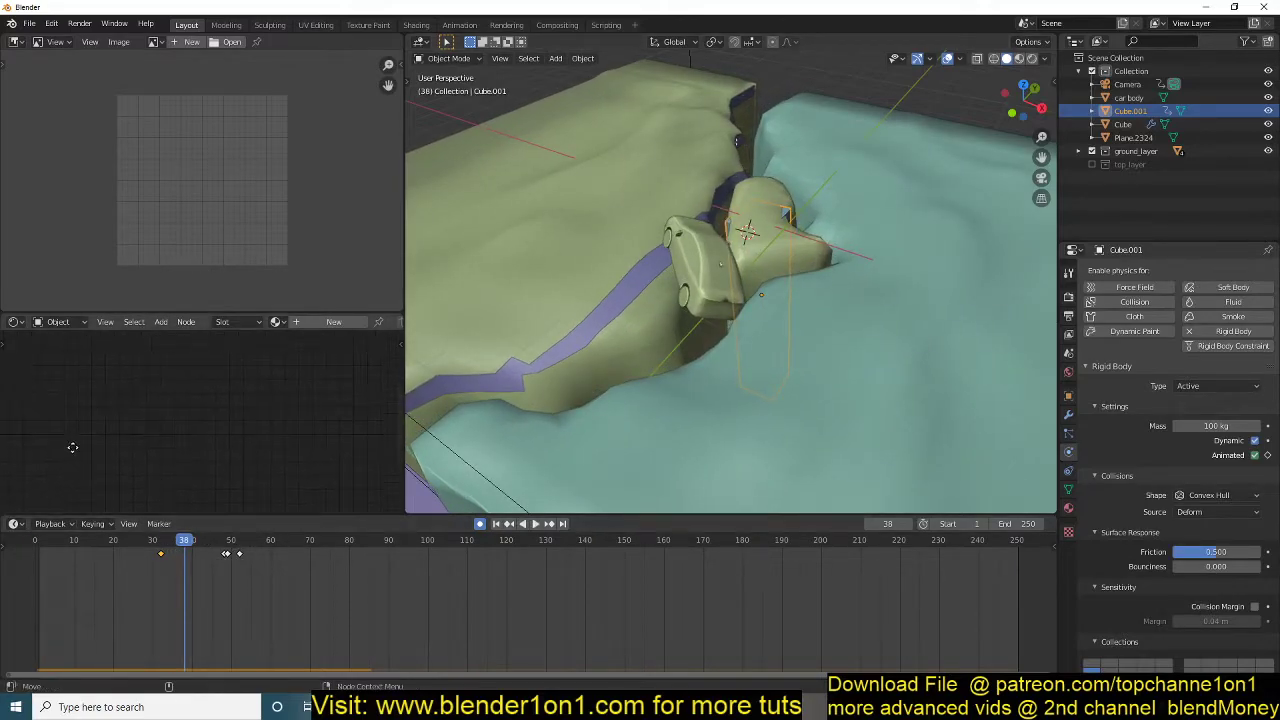
pyautogui.moveTo(622, 357); pyautogui.dragTo(613, 403, button='middle')
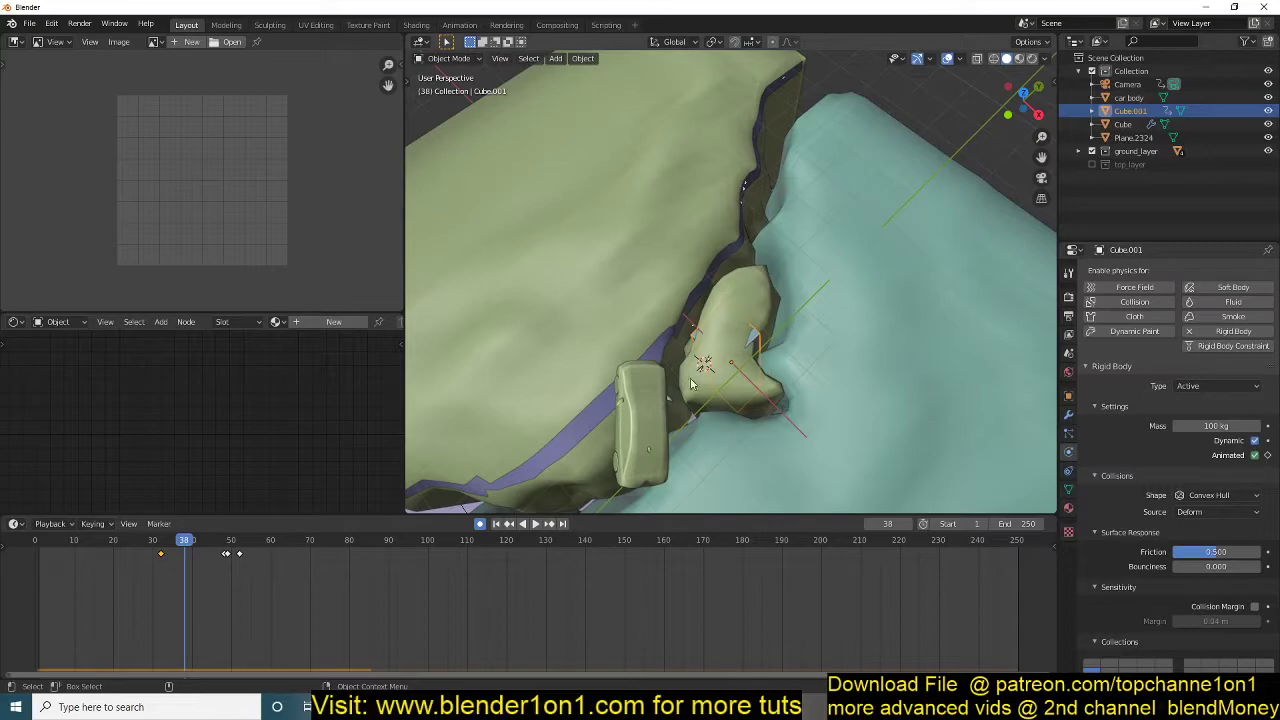
pyautogui.moveTo(132, 594); pyautogui.dragTo(33, 600)
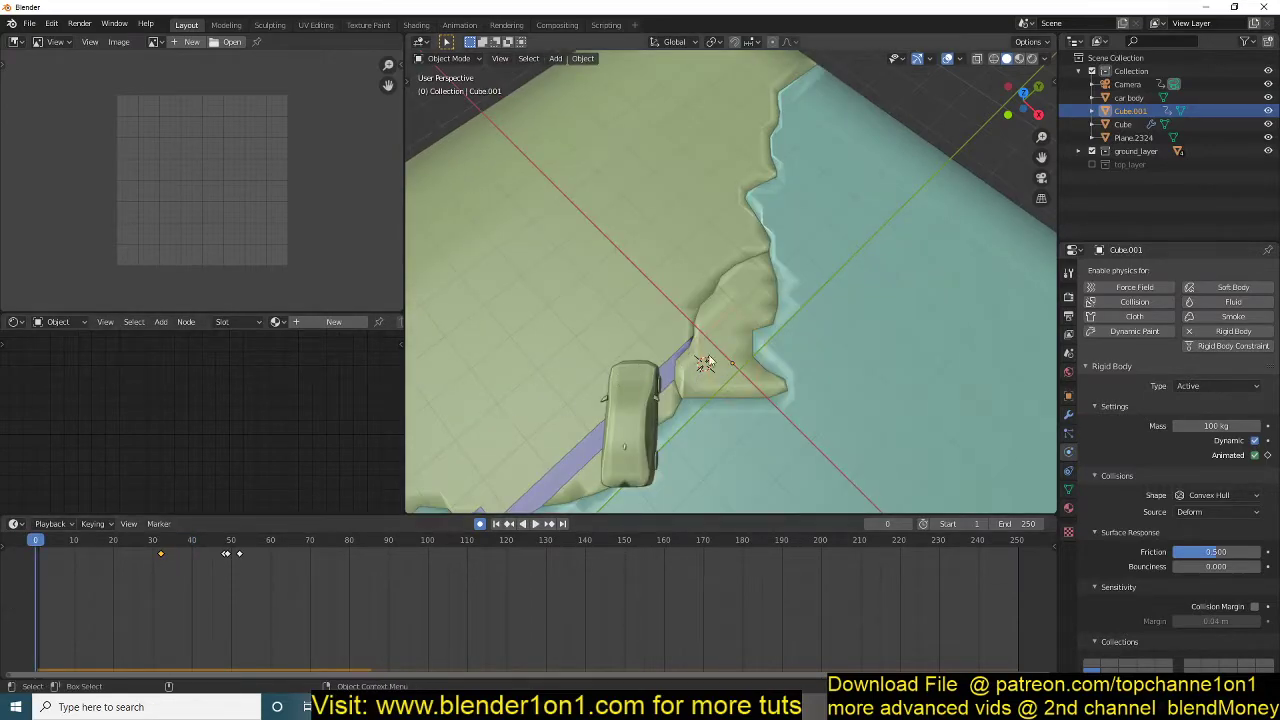
# In Edit Mode wireframe, scale Cube.001's mesh to about 1.005 horizontally, excluding Z.
pyautogui.press('Tab')
pyautogui.press('z')
pyautogui.click(538, 353)
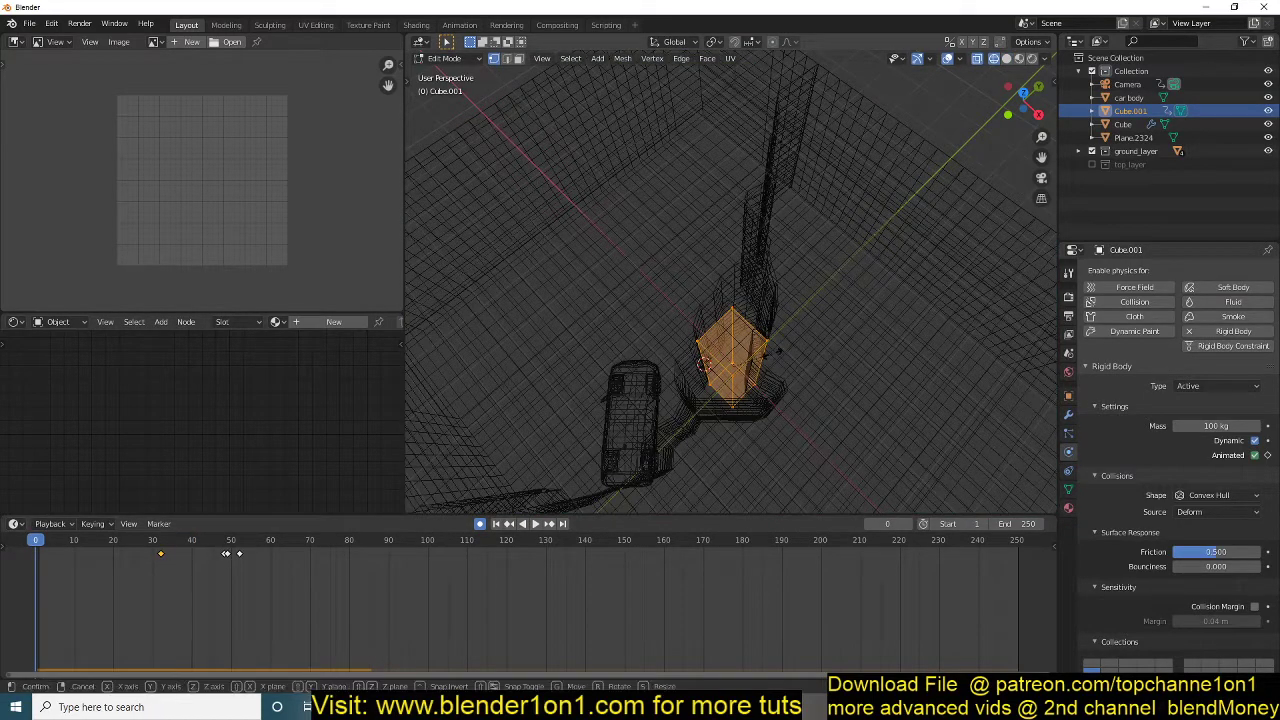
pyautogui.hotkey('shift', 'z')
pyautogui.click(774, 348)
pyautogui.press('Tab')
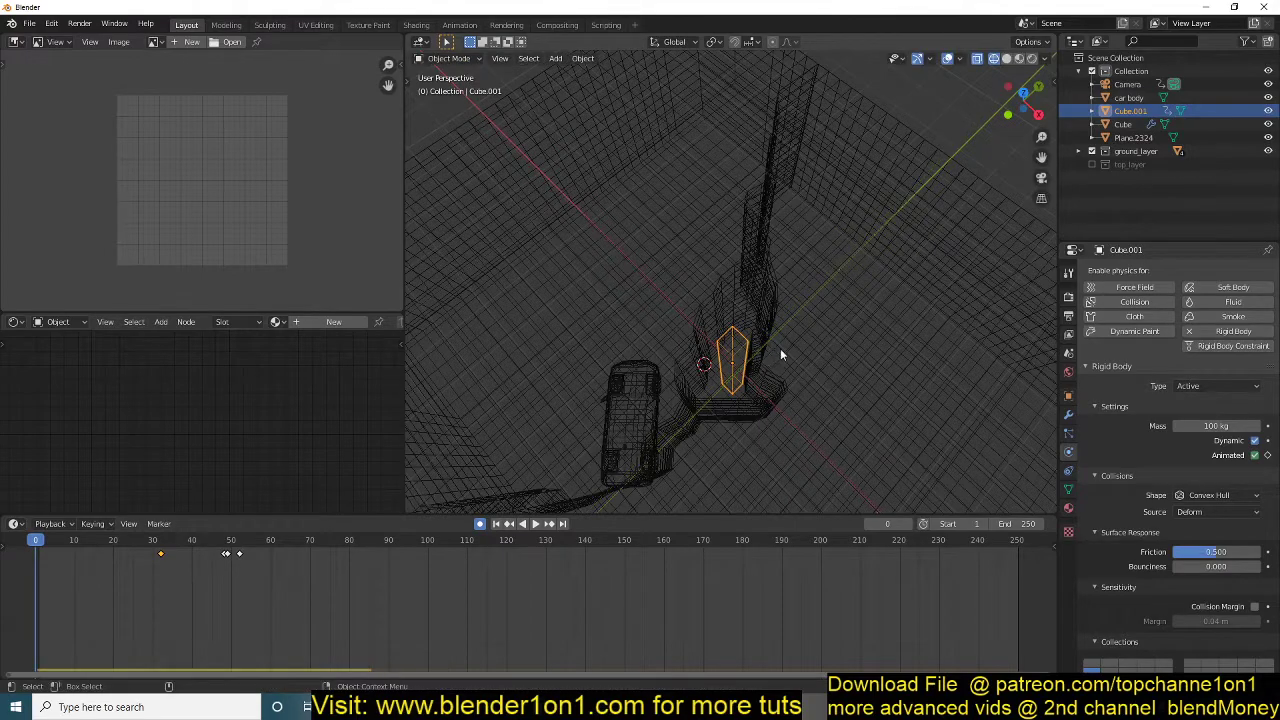
# Return to solid shading, preview the collapse, and select the ground plane.
pyautogui.press('z')
pyautogui.click(863, 279)
pyautogui.press('space')
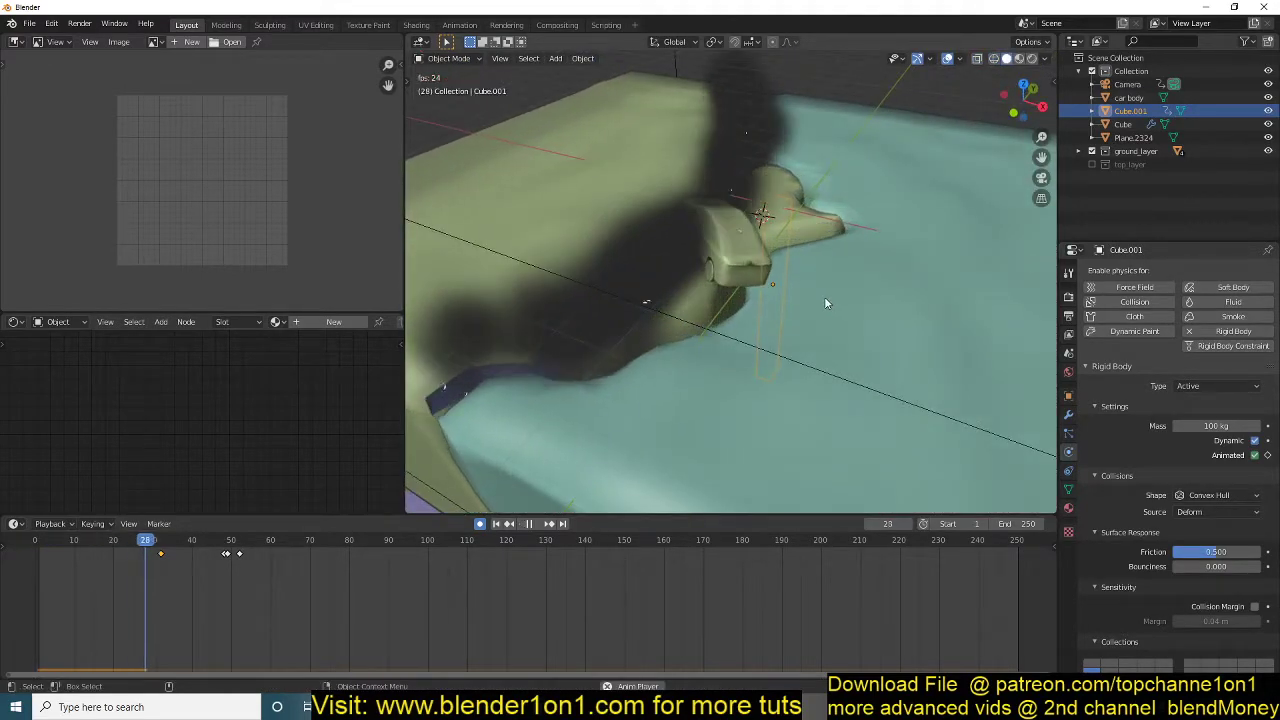
pyautogui.press('Escape')
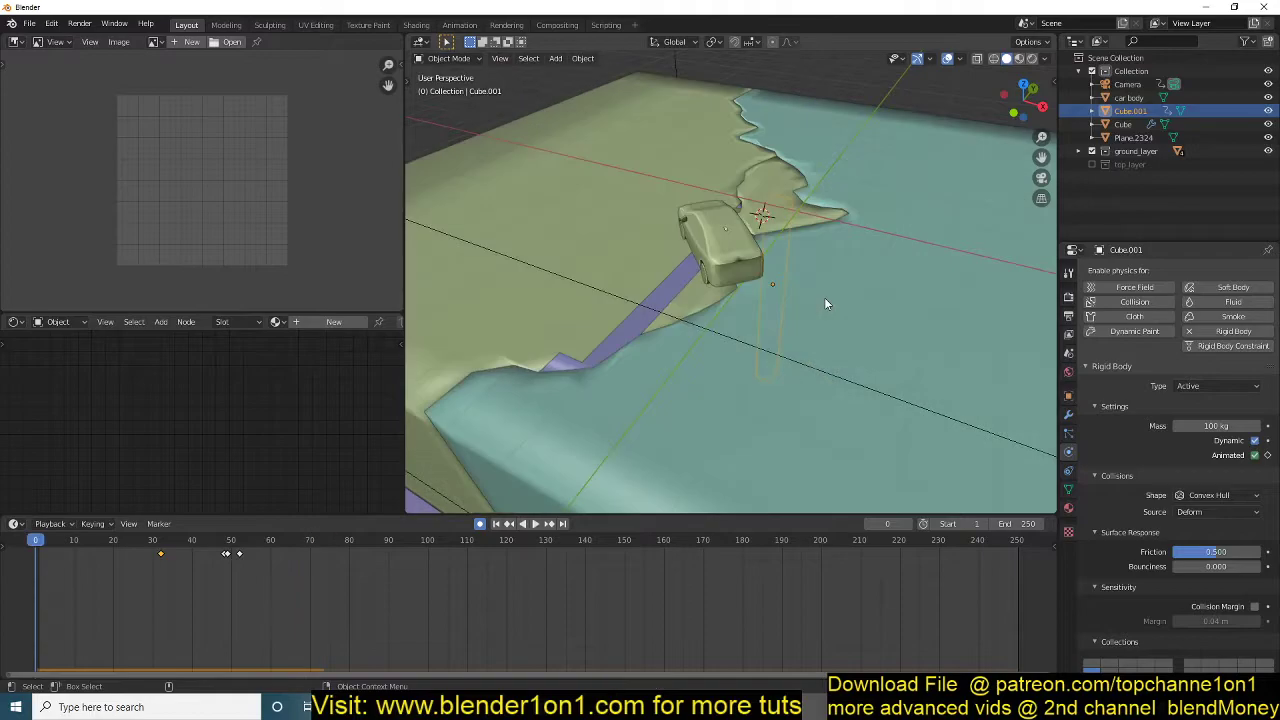
pyautogui.click(703, 174)
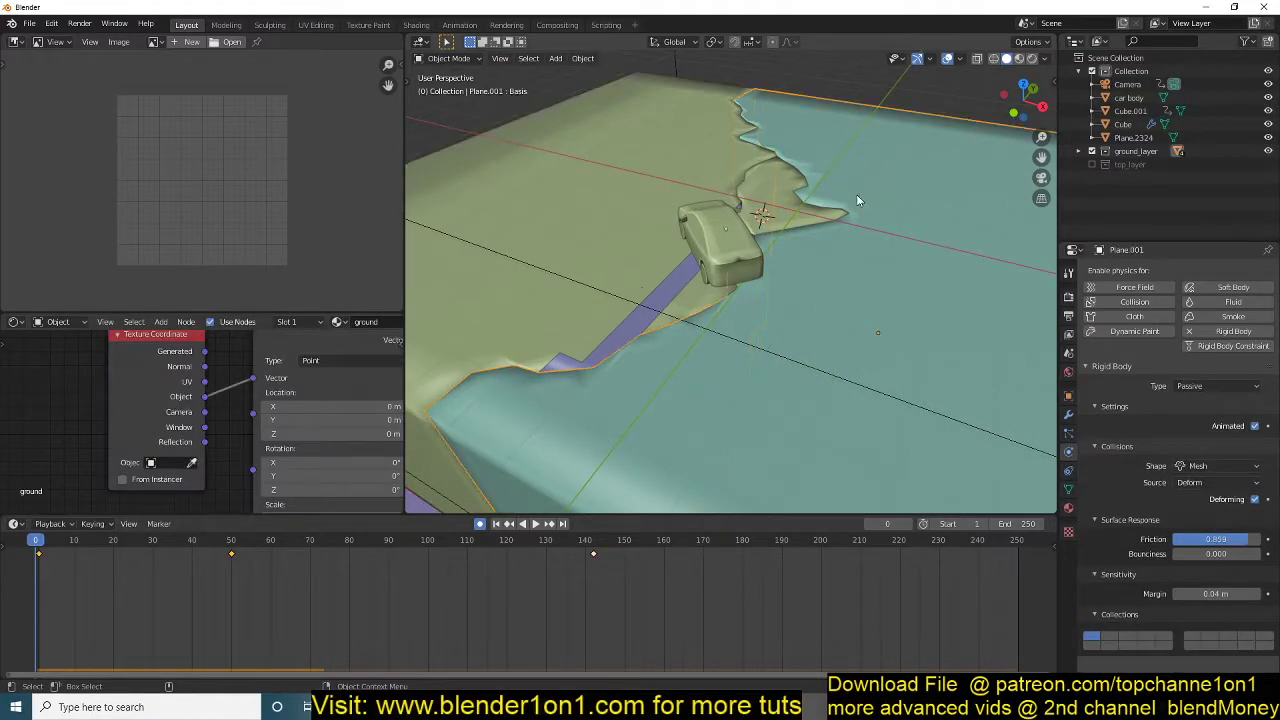
# Play and scrub the simulation around frame 50, then orbit and zoom in on the crack.
pyautogui.press('space')
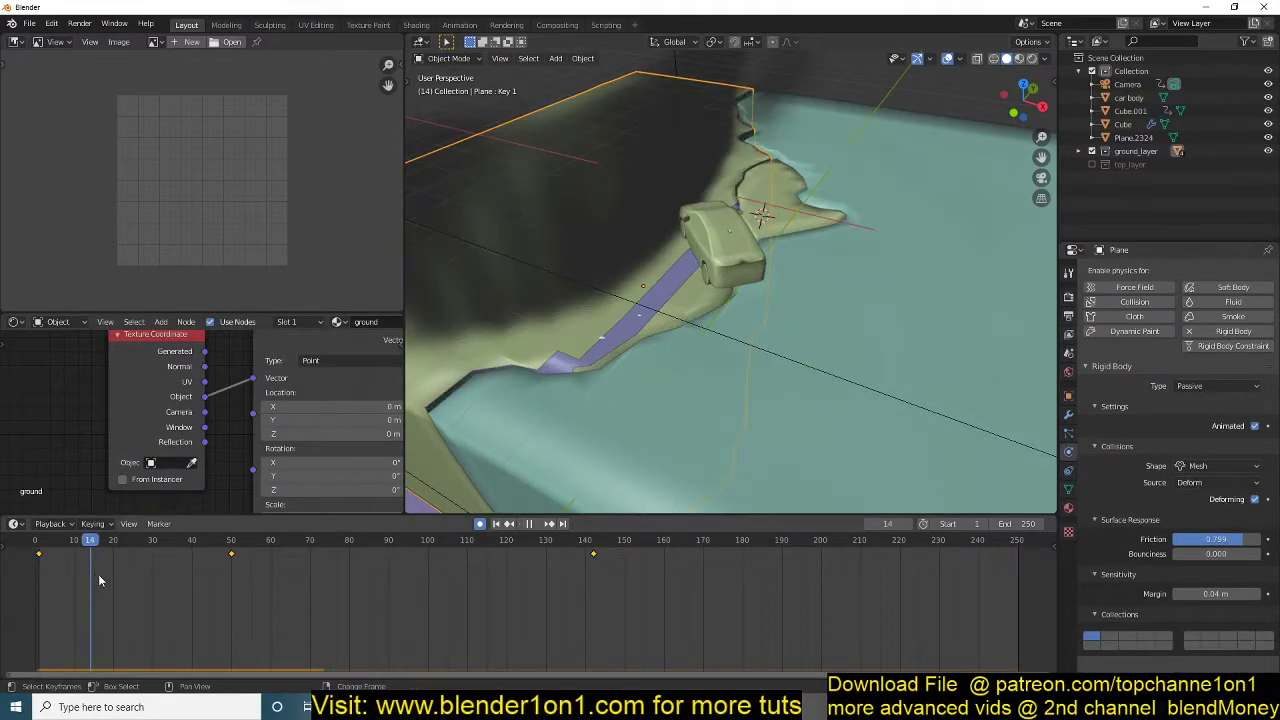
pyautogui.moveTo(162, 574); pyautogui.dragTo(198, 572)
pyautogui.press('space')
pyautogui.moveTo(430, 388)
pyautogui.mouseDown(button='middle')
pyautogui.moveTo(1030, 408)
pyautogui.moveTo(842, 410)
pyautogui.mouseUp(button='middle')
pyautogui.moveTo(750, 258); pyautogui.dragTo(844, 342, button='middle')
pyautogui.scroll(3, 846, 348)
# In wireframe, select Cube.001 through Plane.002 and scrub back to about frame 32.
pyautogui.press('z')
pyautogui.click(608, 308)
pyautogui.moveTo(608, 308)
pyautogui.mouseDown(button='middle')
pyautogui.moveTo(497, 289)
pyautogui.moveTo(440, 256)
pyautogui.moveTo(527, 265)
pyautogui.moveTo(548, 316)
pyautogui.moveTo(723, 276)
pyautogui.moveTo(656, 299)
pyautogui.moveTo(620, 330)
pyautogui.mouseUp(button='middle')
pyautogui.click(723, 274)
pyautogui.click(716, 283)
pyautogui.click(717, 291)
pyautogui.press('space')
pyautogui.moveTo(240, 556); pyautogui.dragTo(182, 571)
pyautogui.moveTo(774, 312); pyautogui.dragTo(747, 293, button='middle')
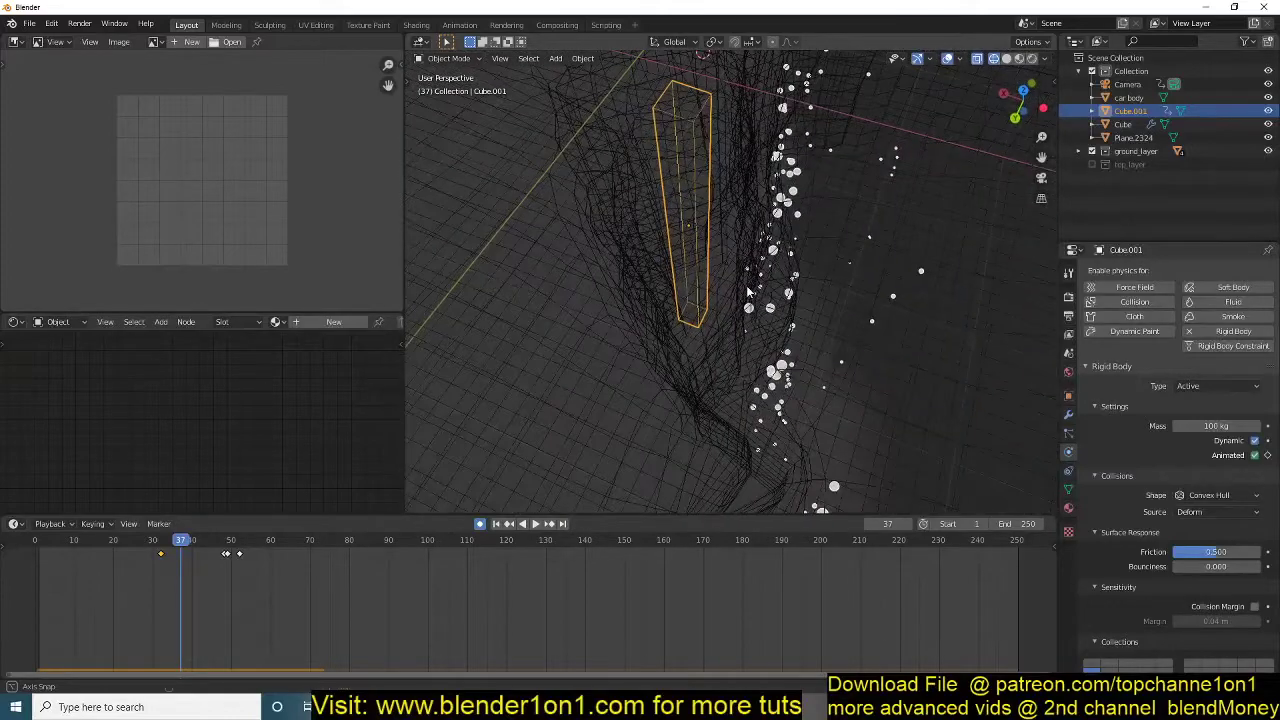
# Pause the collapse at frame 35, orbit farther out, and view the ground in solid shading.
pyautogui.press('space')
pyautogui.press('Escape')
pyautogui.moveTo(187, 560); pyautogui.dragTo(176, 563)
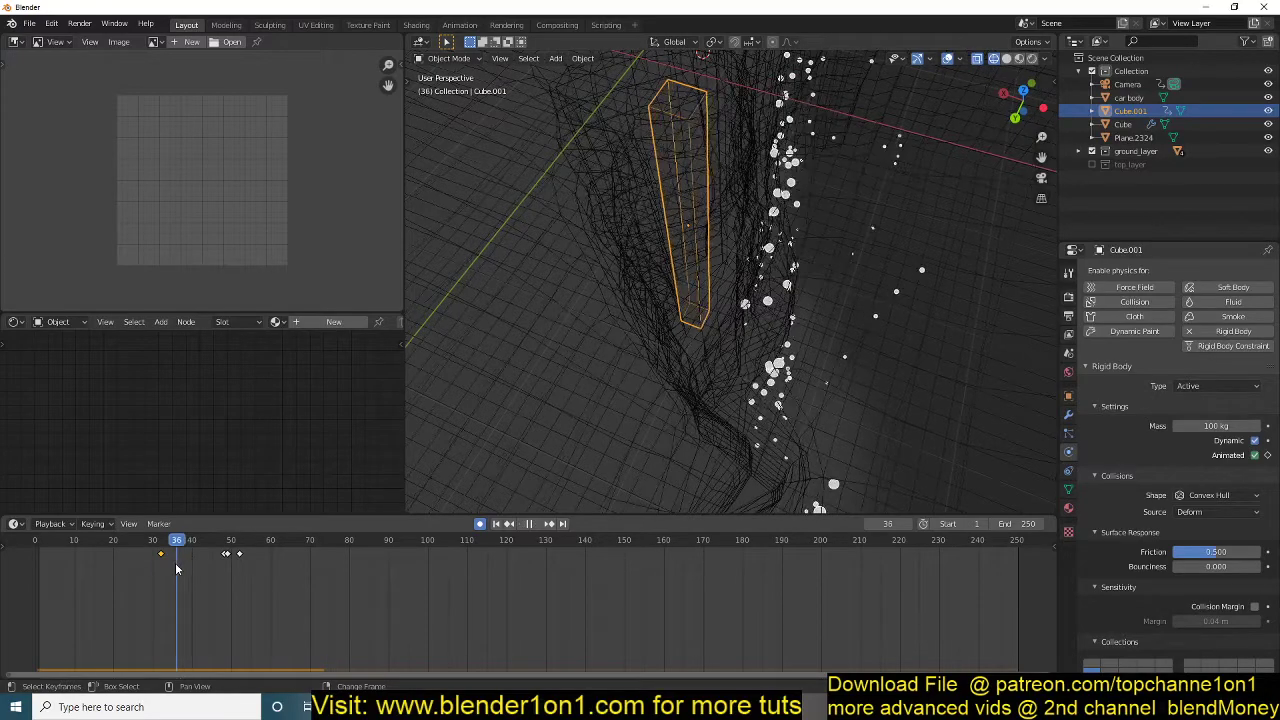
pyautogui.moveTo(560, 400); pyautogui.dragTo(660, 376, button='middle')
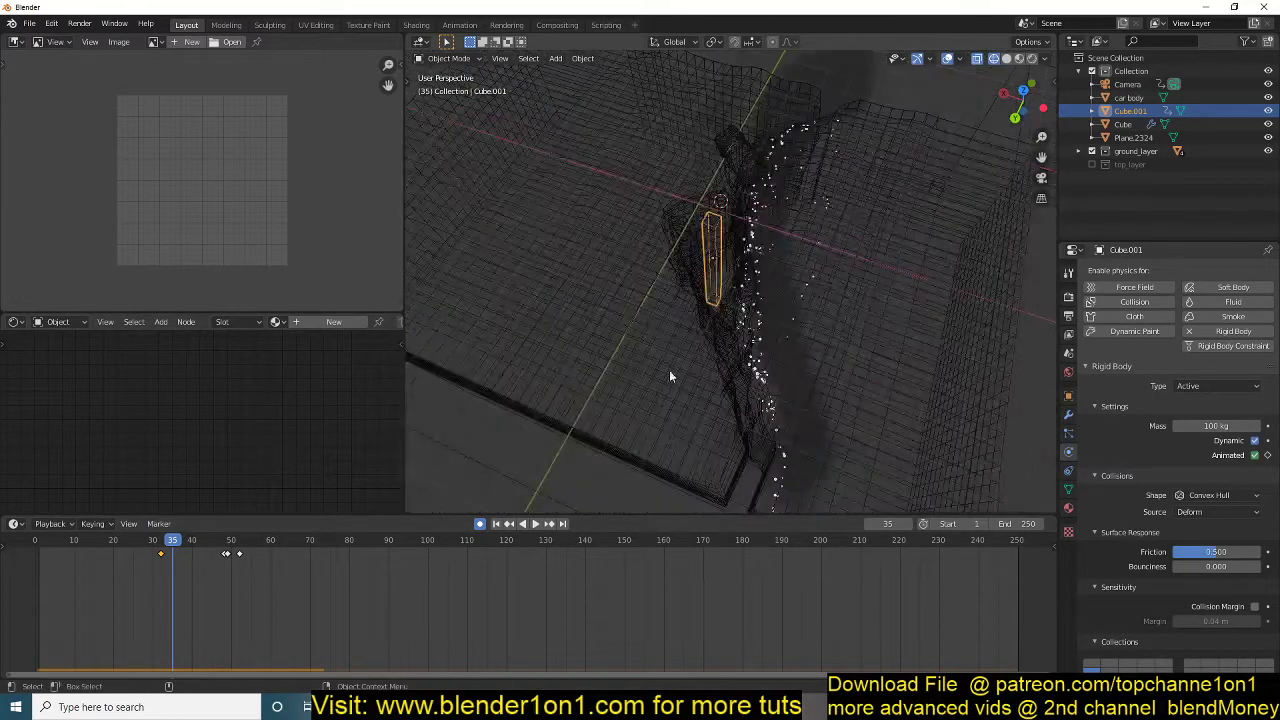
pyautogui.press('z')
pyautogui.click(858, 352)
pyautogui.moveTo(858, 352); pyautogui.dragTo(797, 316, button='middle')
# Keyframe the ground plane's rigid-body collision collections at frame 45, then step to frame 46.
pyautogui.click(803, 325)
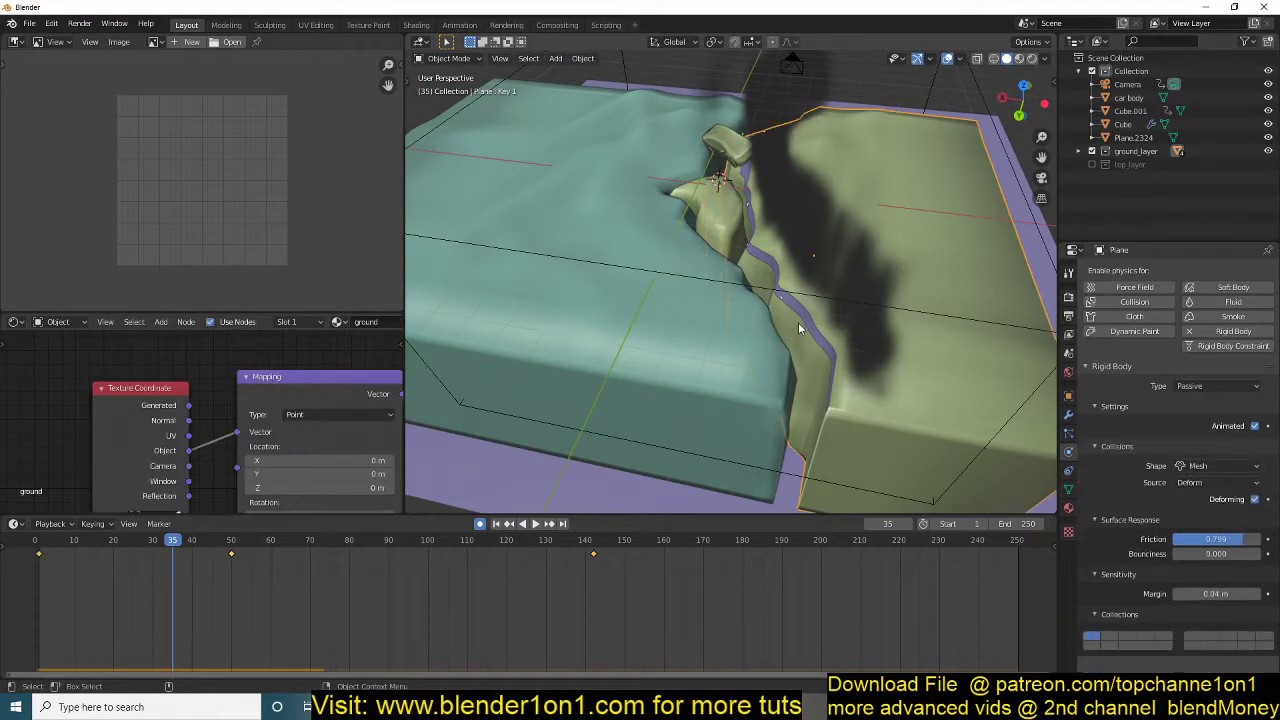
pyautogui.moveTo(171, 571); pyautogui.dragTo(220, 577)
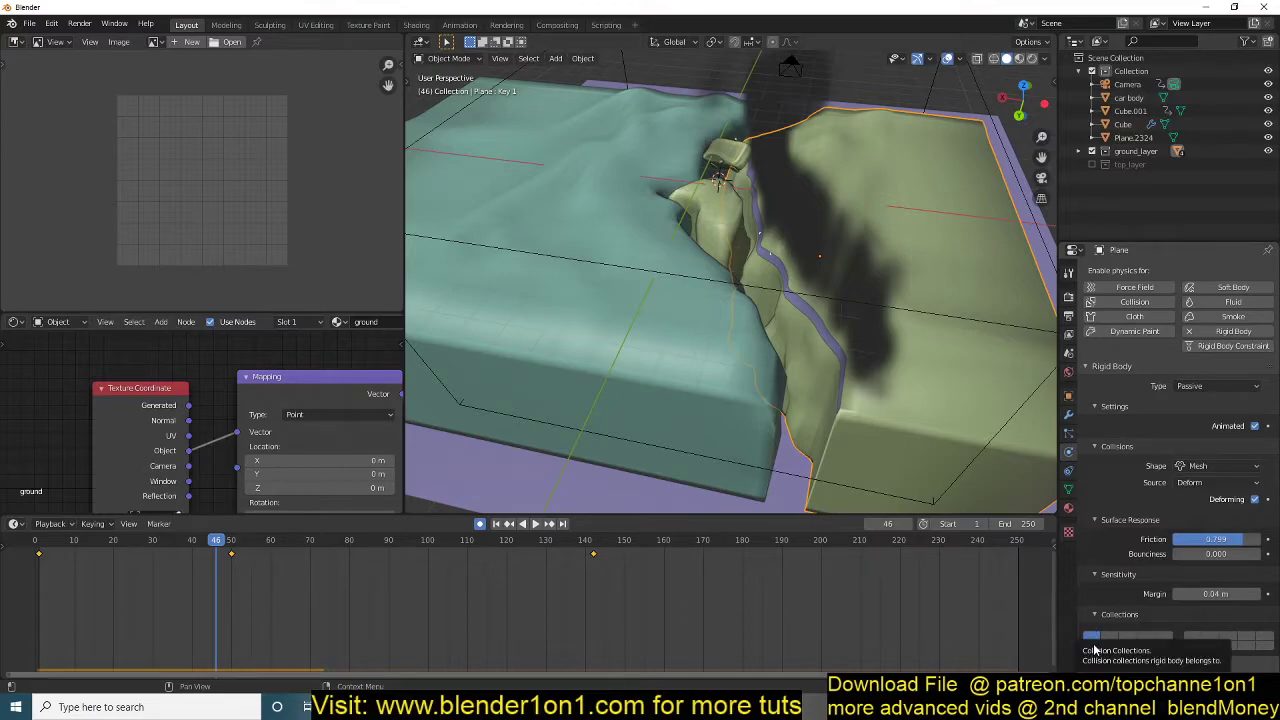
pyautogui.rightClick(210, 582)
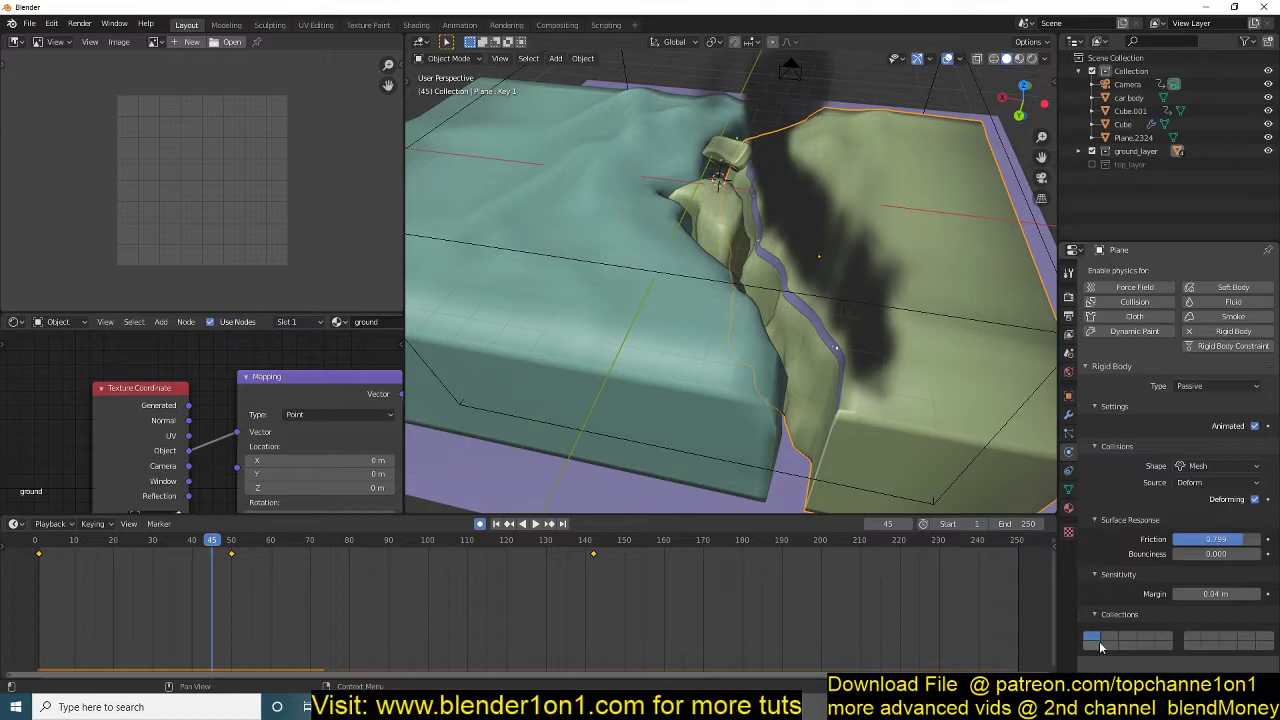
pyautogui.press('i')
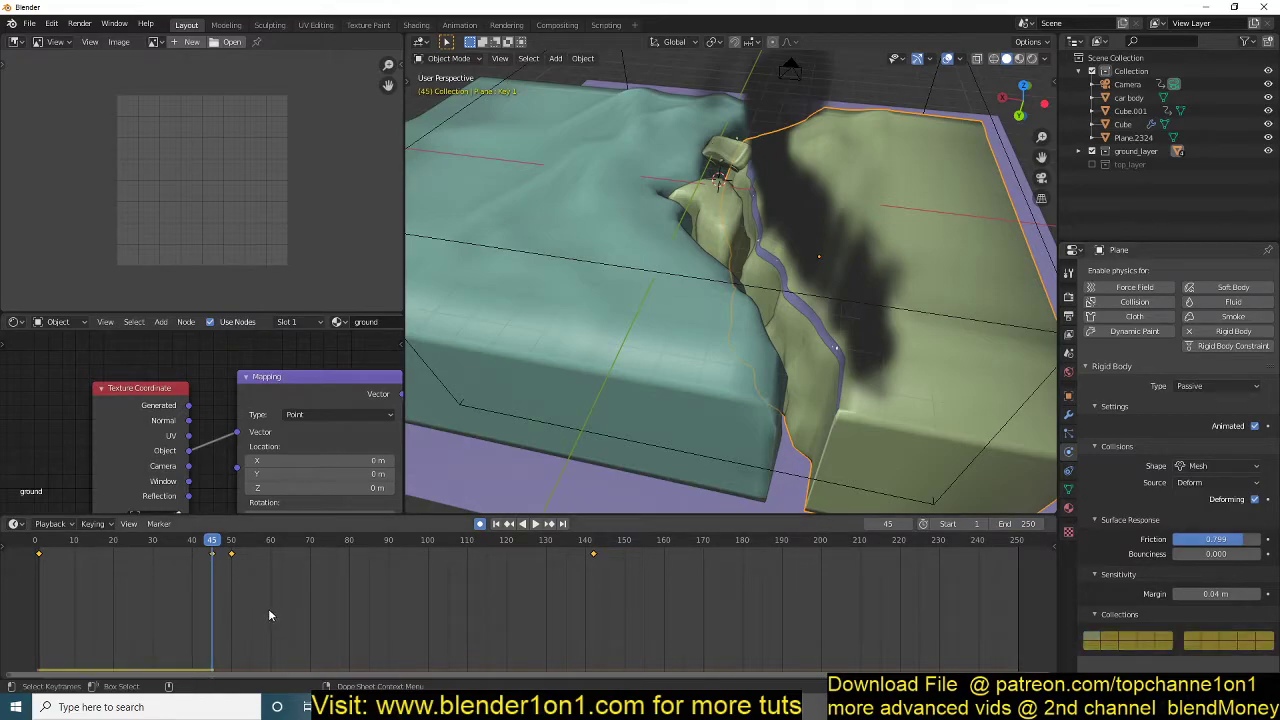
pyautogui.press('Right')
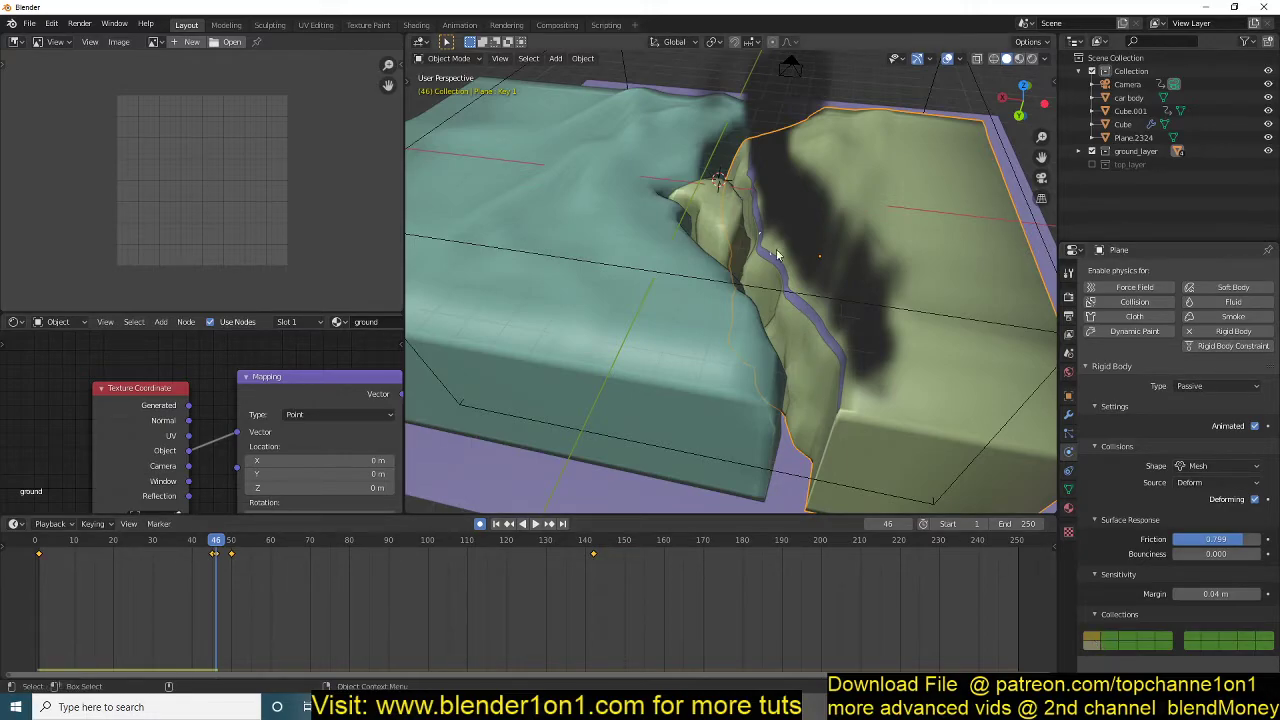
# Replay the collapse following the falling car, stop at frame 52, and select Cube.001.
pyautogui.moveTo(515, 458); pyautogui.dragTo(727, 377, button='middle')
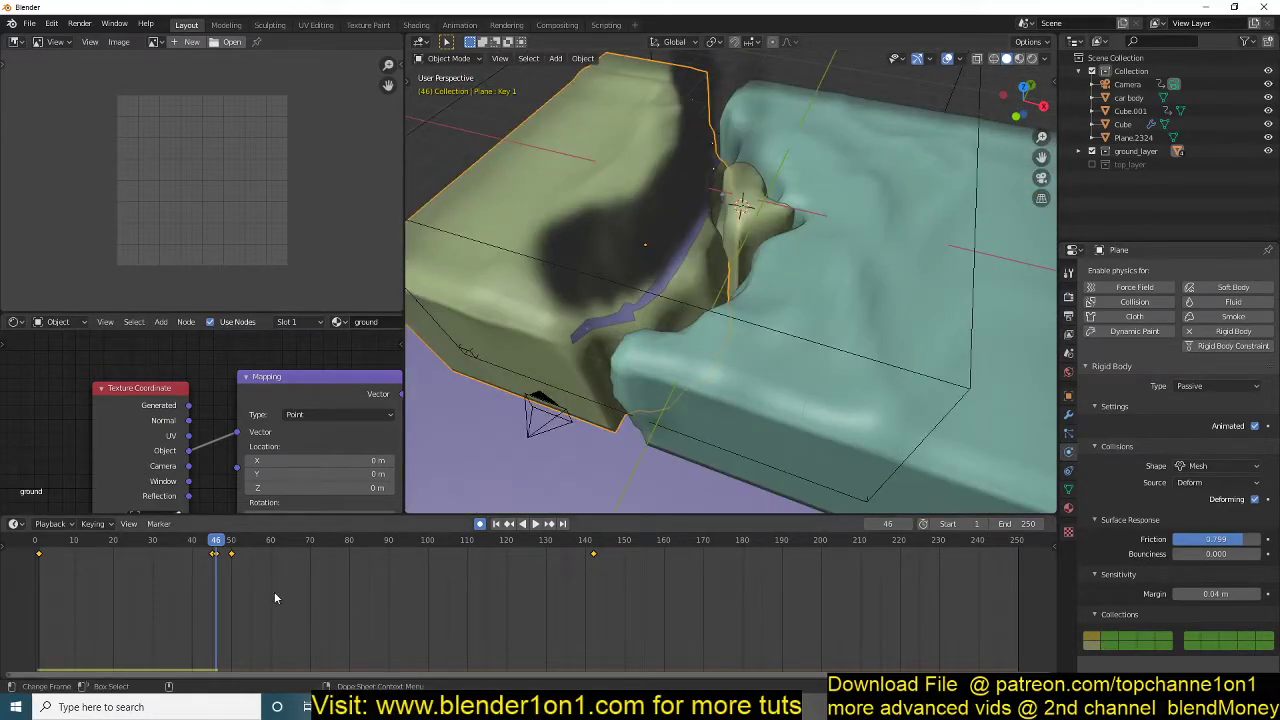
pyautogui.hotkey('shift', 'Left')
pyautogui.press('space')
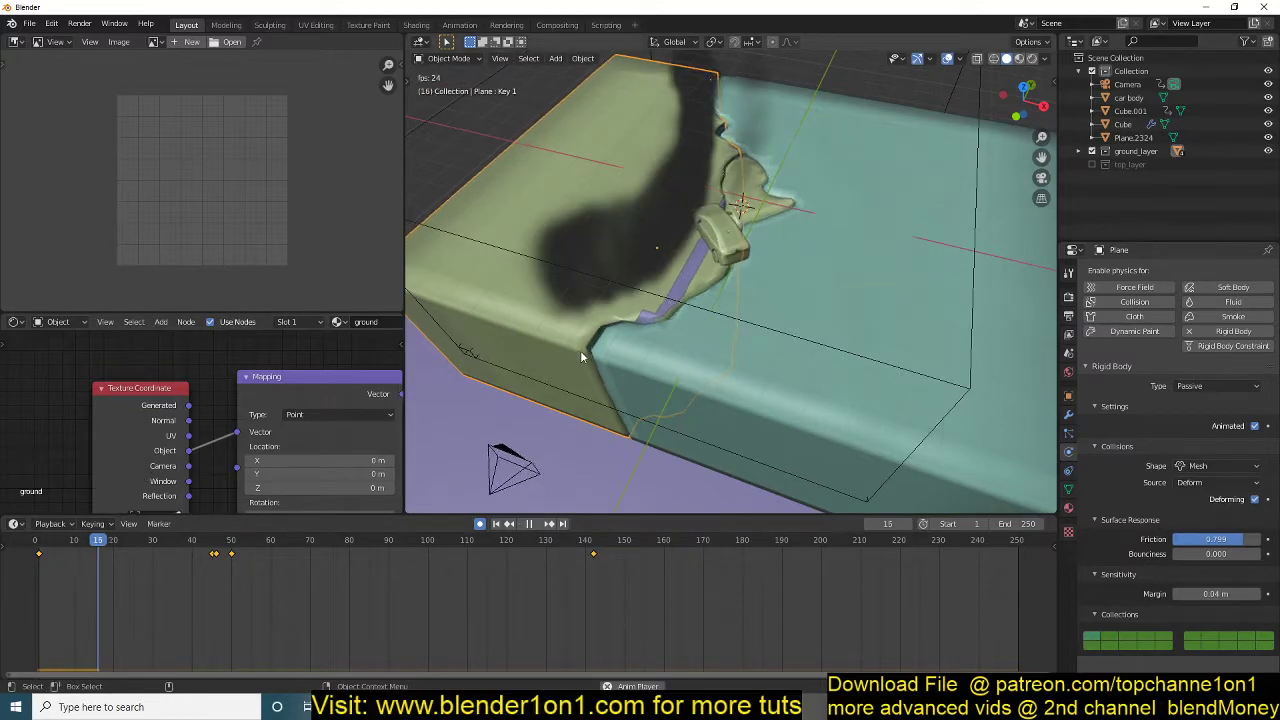
pyautogui.scroll(5, 580, 350)
pyautogui.keyDown('shift'); pyautogui.moveTo(581, 350); pyautogui.dragTo(590, 407, button='middle'); pyautogui.keyUp('shift')
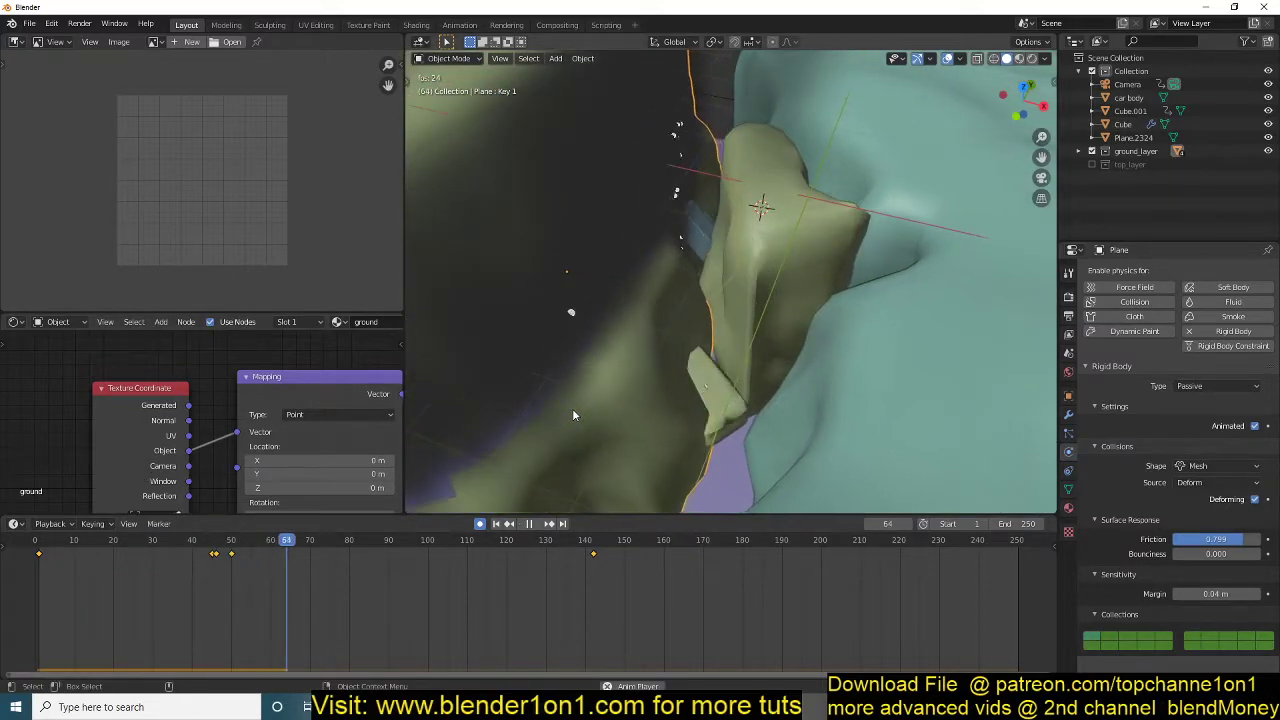
pyautogui.hotkey('shift', 'Left')
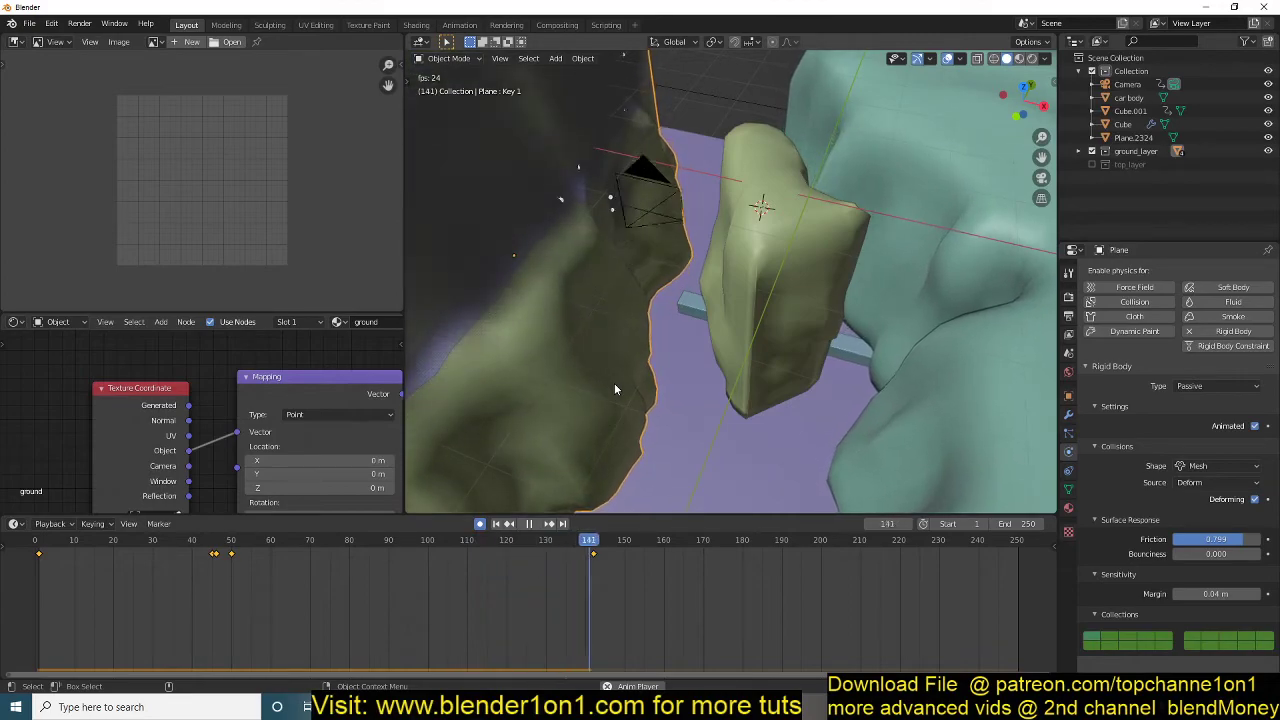
pyautogui.hotkey('shift', 'Left')
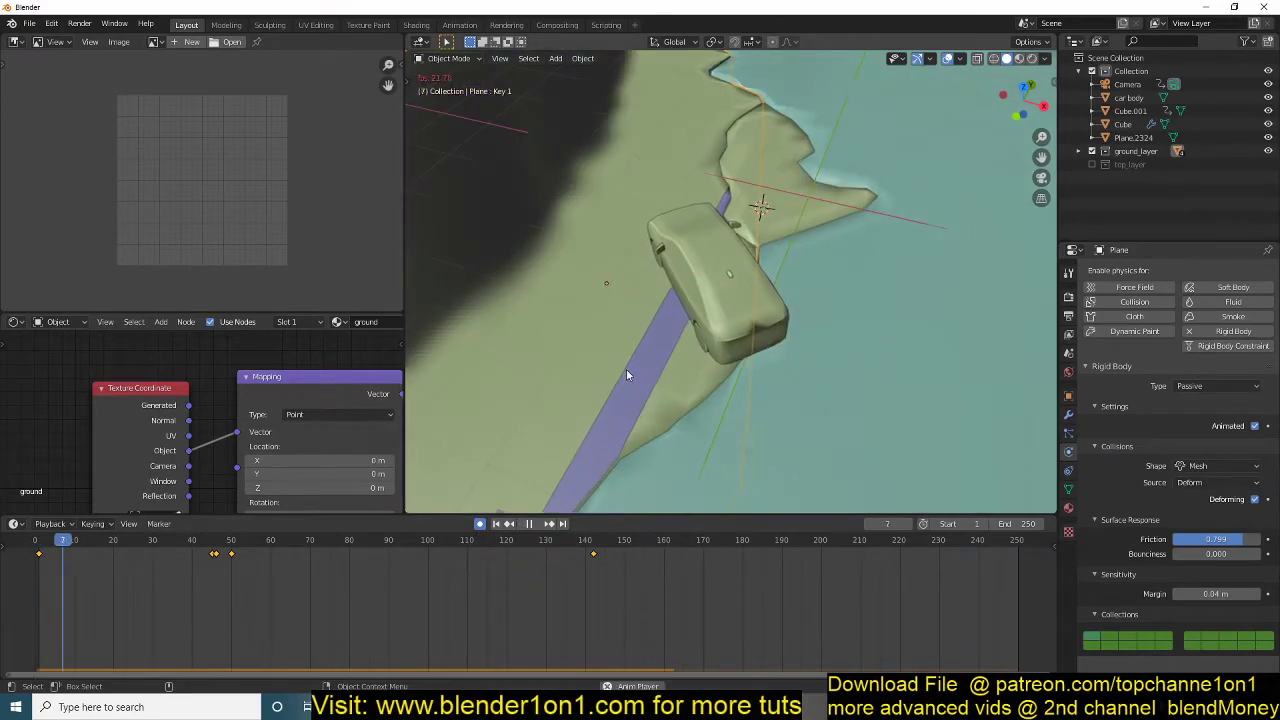
pyautogui.press('space')
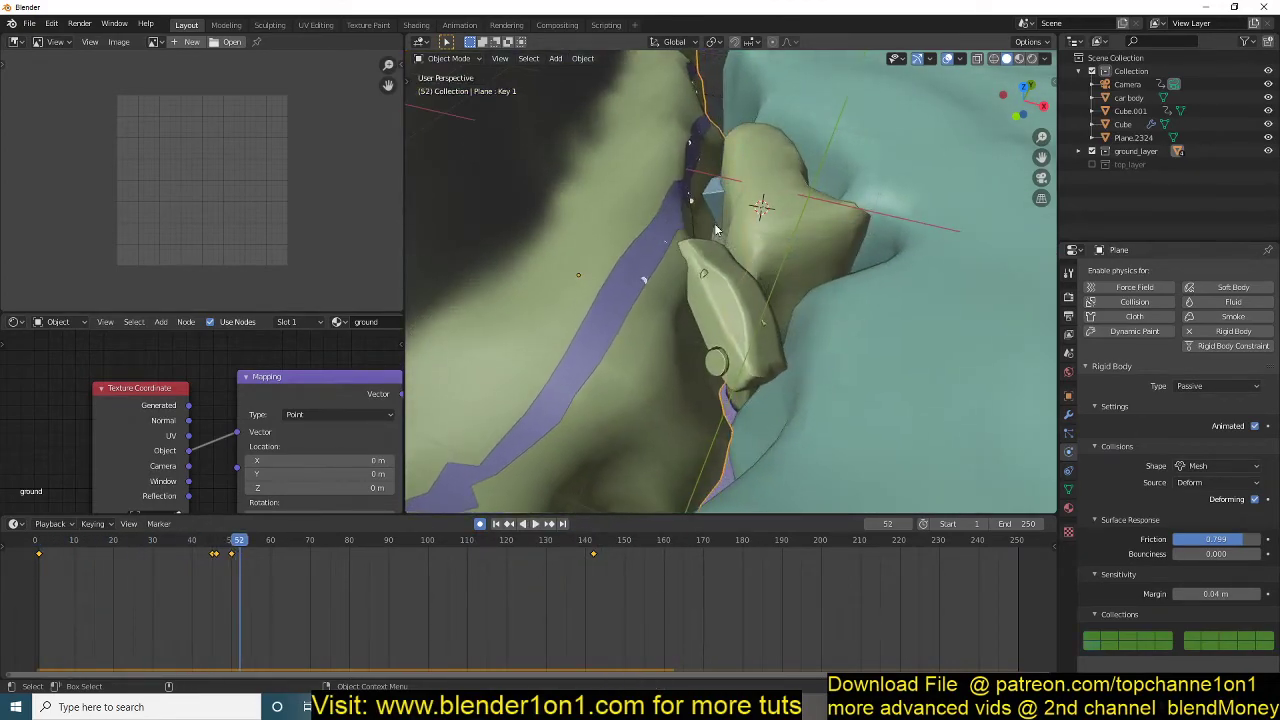
pyautogui.click(718, 188)
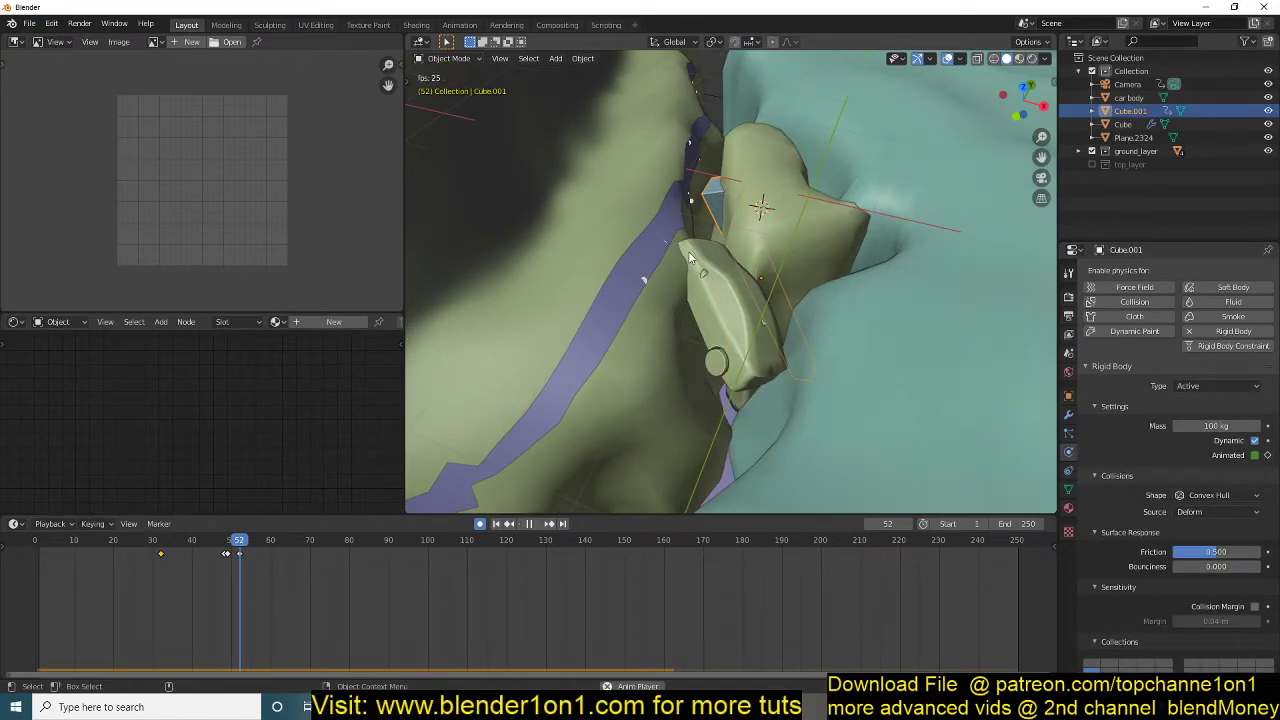
pyautogui.press('Escape')
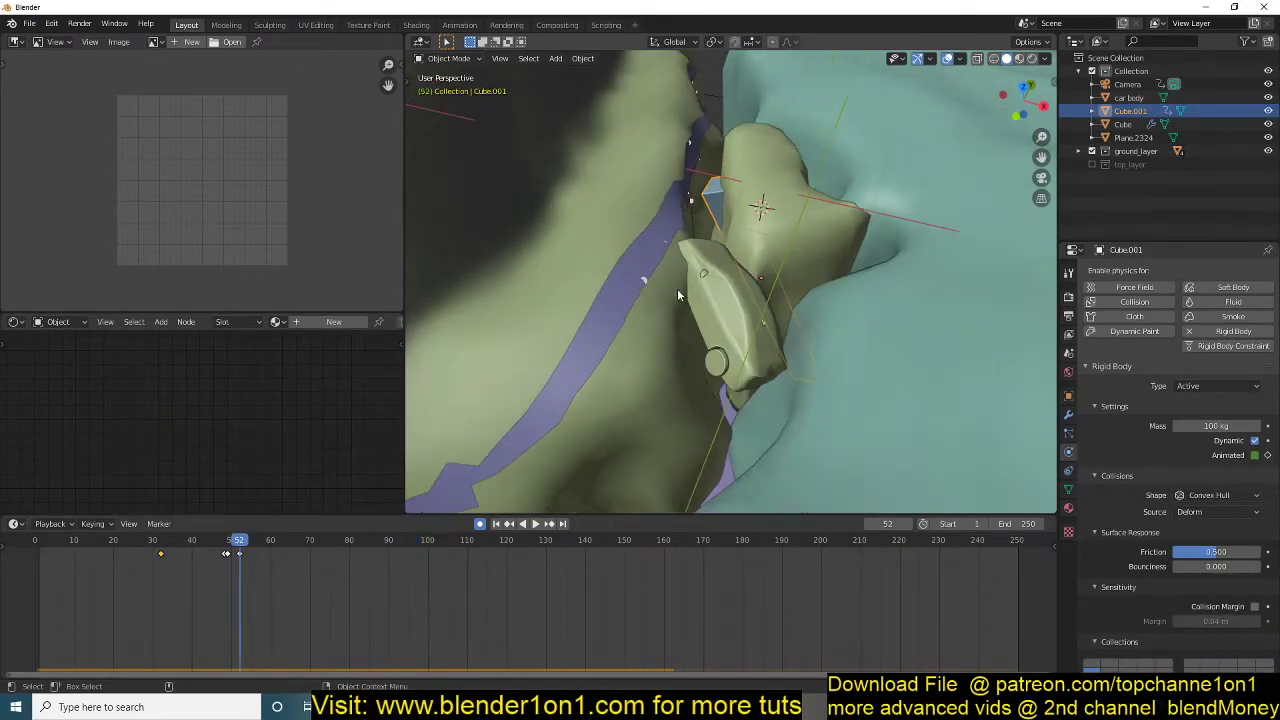
# At frame 0, move Cube.001's geometry up along Z in Edit Mode.
pyautogui.hotkey('shift', 'Left')
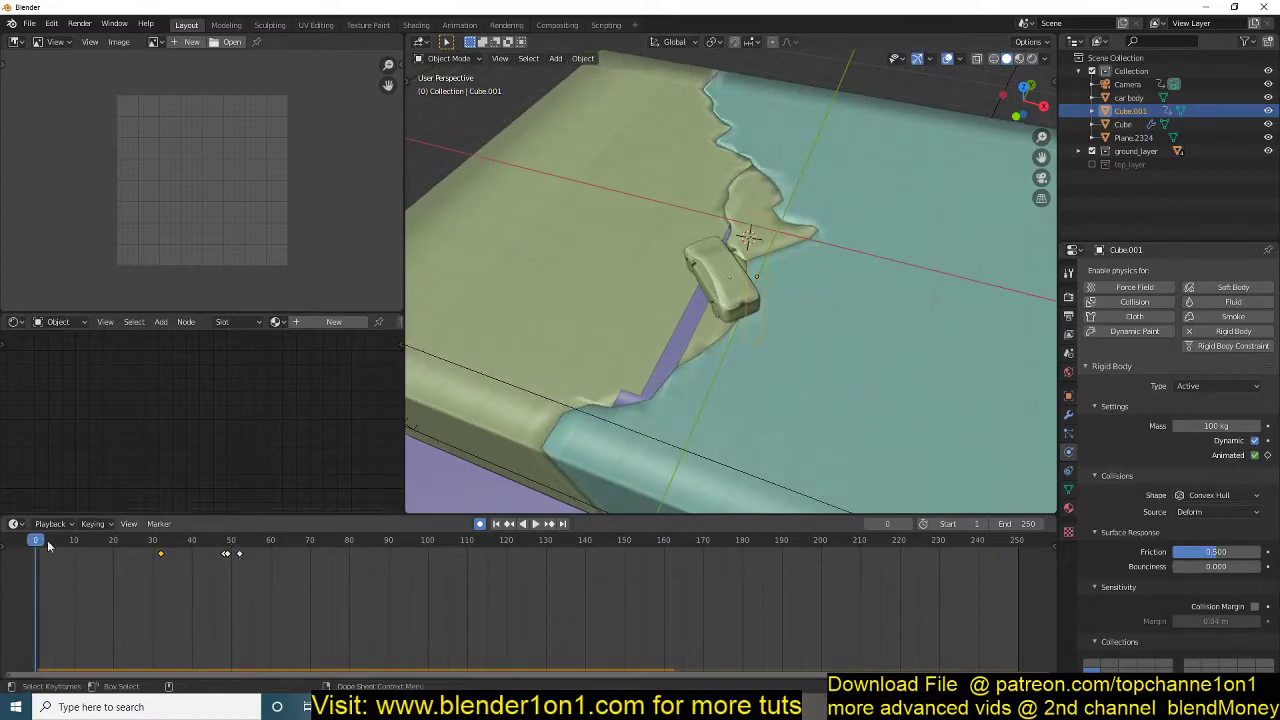
pyautogui.press('Tab')
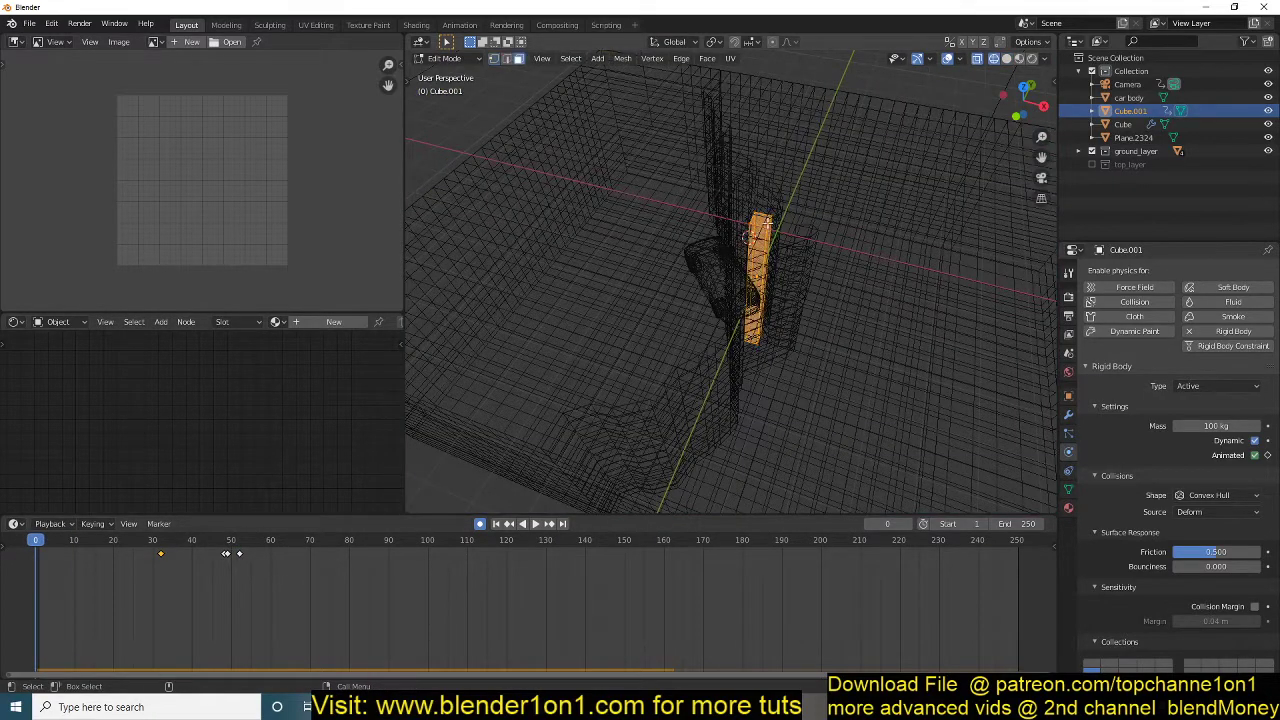
pyautogui.press('g')
pyautogui.click(781, 188)
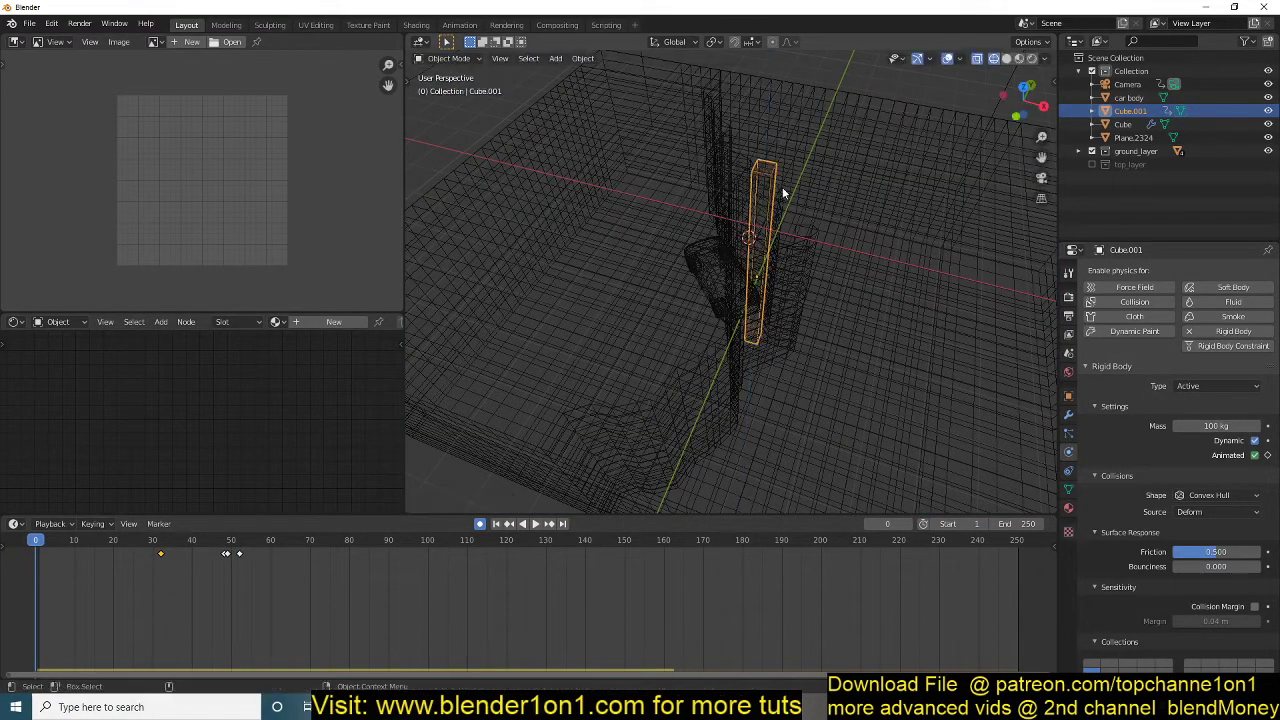
pyautogui.hotkey('shift', 'z')
# Replay the collapse, reset to frame 0, and select the Plane.002 ground piece.
pyautogui.press('space')
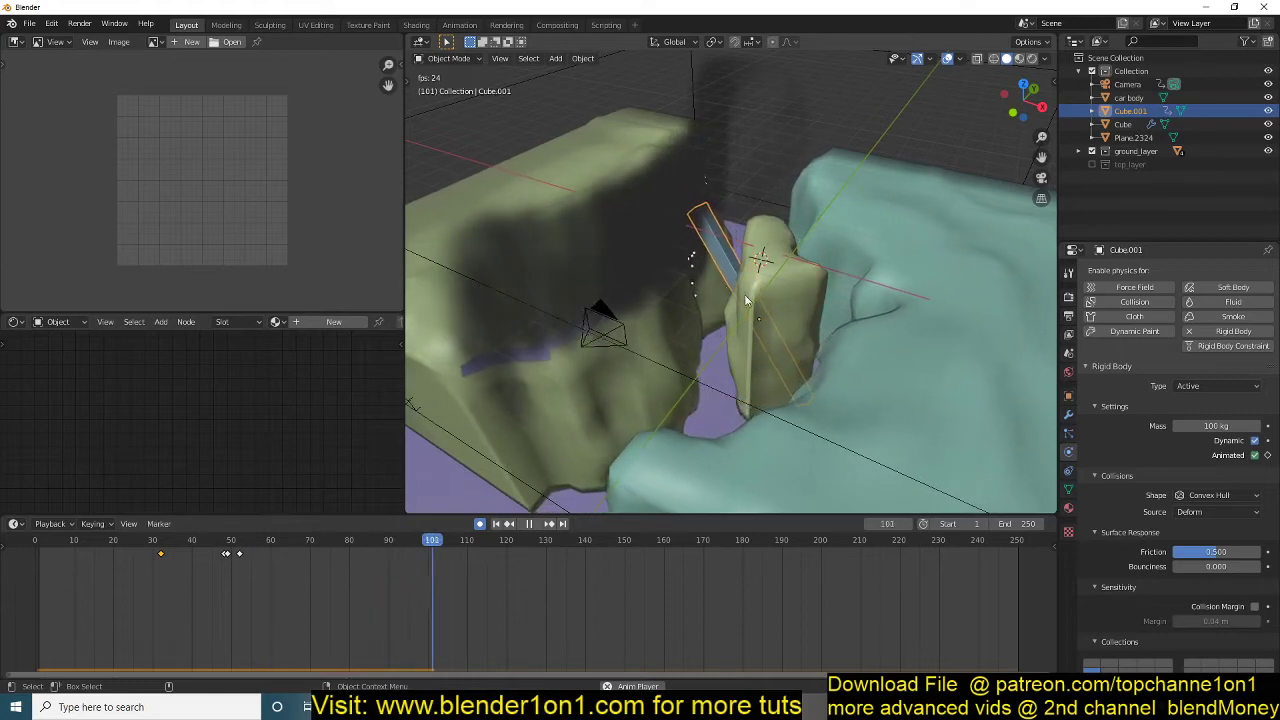
pyautogui.press('Escape')
pyautogui.scroll(3, 787, 279)
pyautogui.scroll(-3, 794, 322)
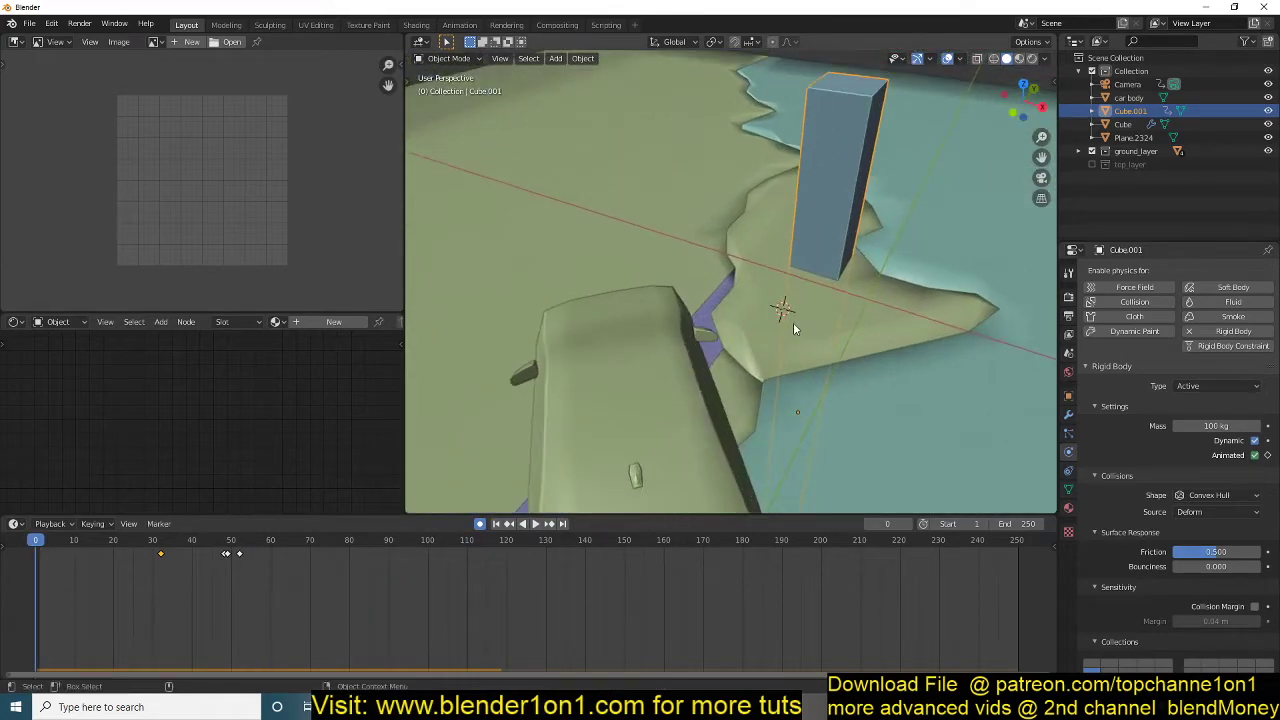
pyautogui.click(802, 318)
# Parent the ground piece to Cube.001 without moving it.
pyautogui.keyDown('shift'); pyautogui.click(866, 122); pyautogui.keyUp('shift')
pyautogui.hotkey('ctrl', 'p')
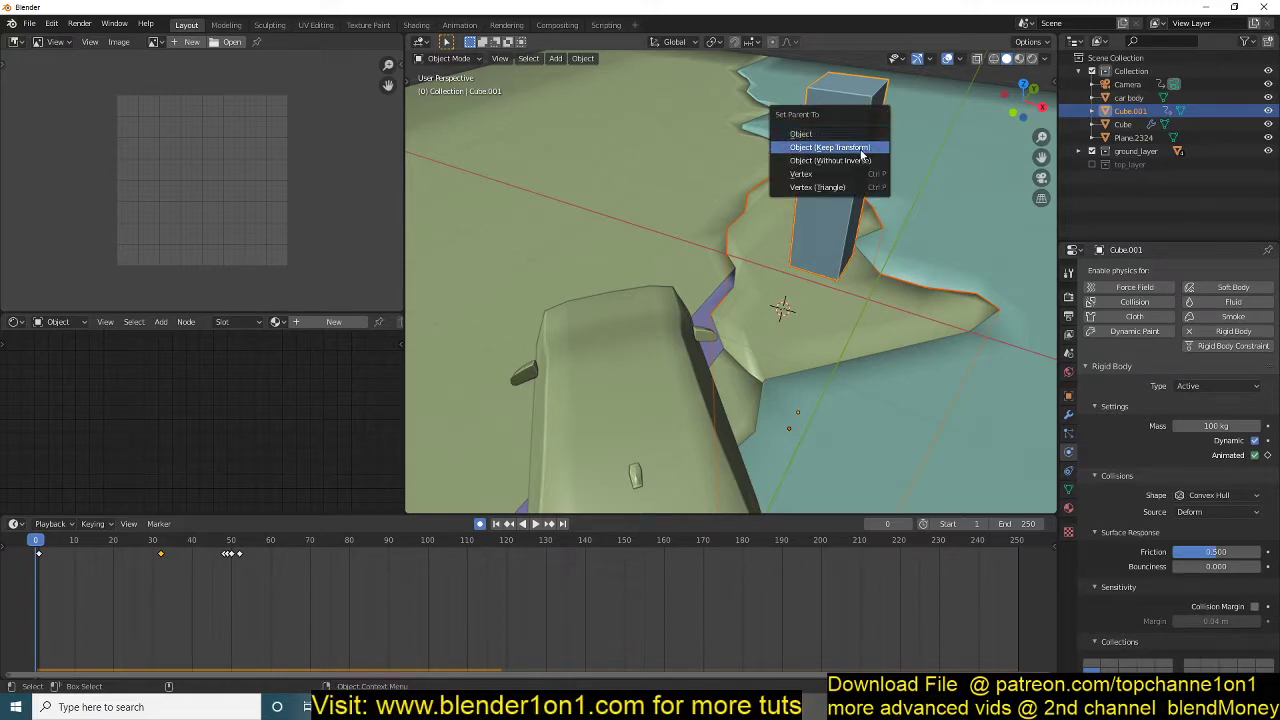
pyautogui.click(858, 152)
pyautogui.scroll(-3, 801, 325)
# Select Plane.002, preview the collapse, and change its rigid body type from Active to Passive.
pyautogui.click(790, 301)
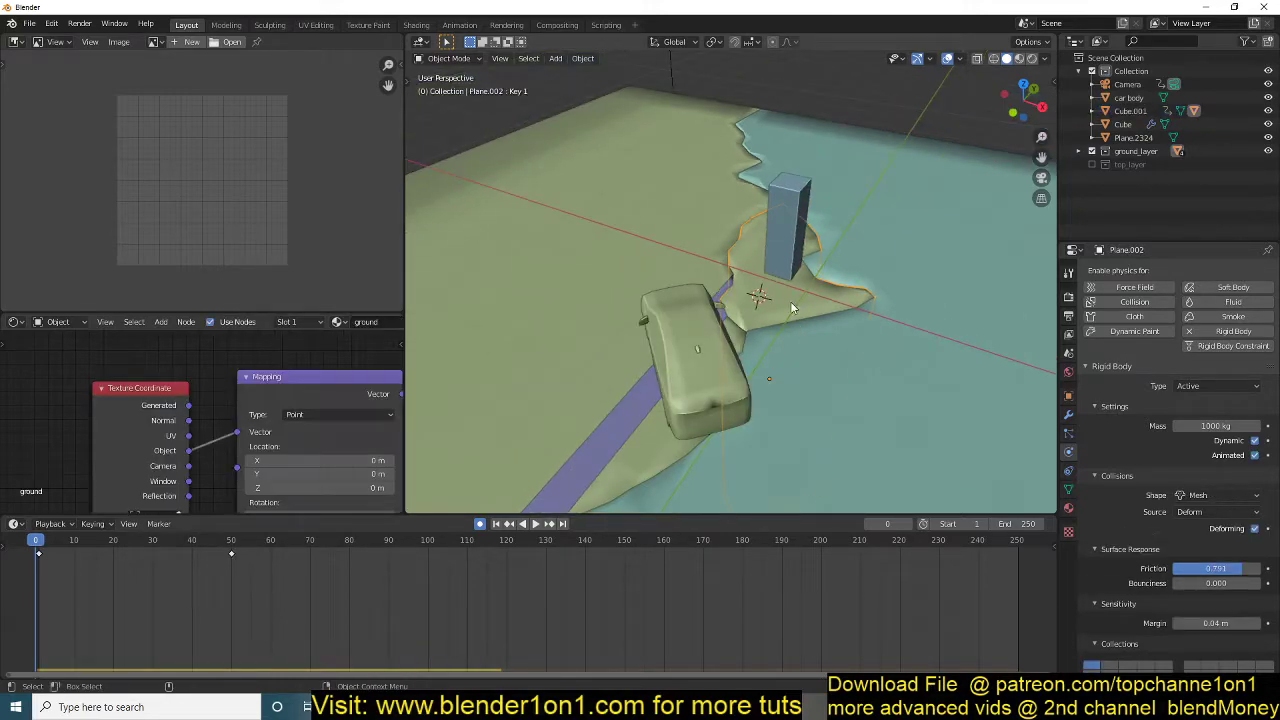
pyautogui.press('space')
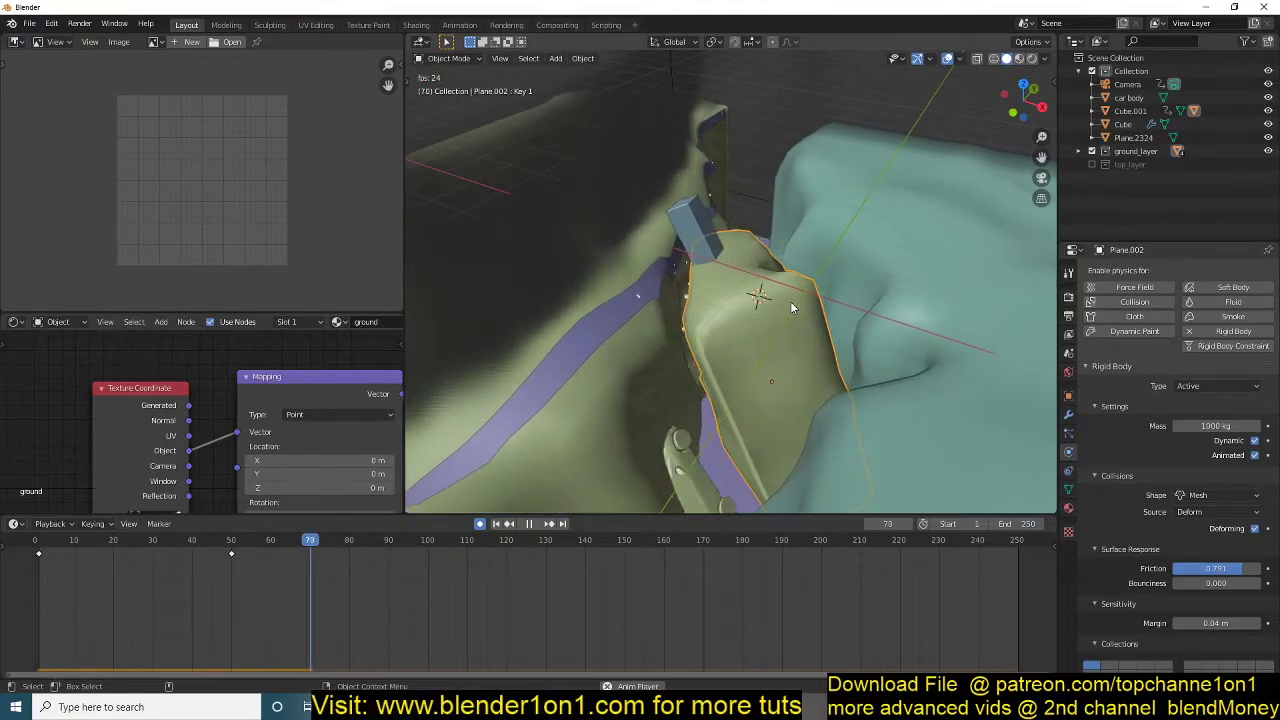
pyautogui.hotkey('shift', 'Left')
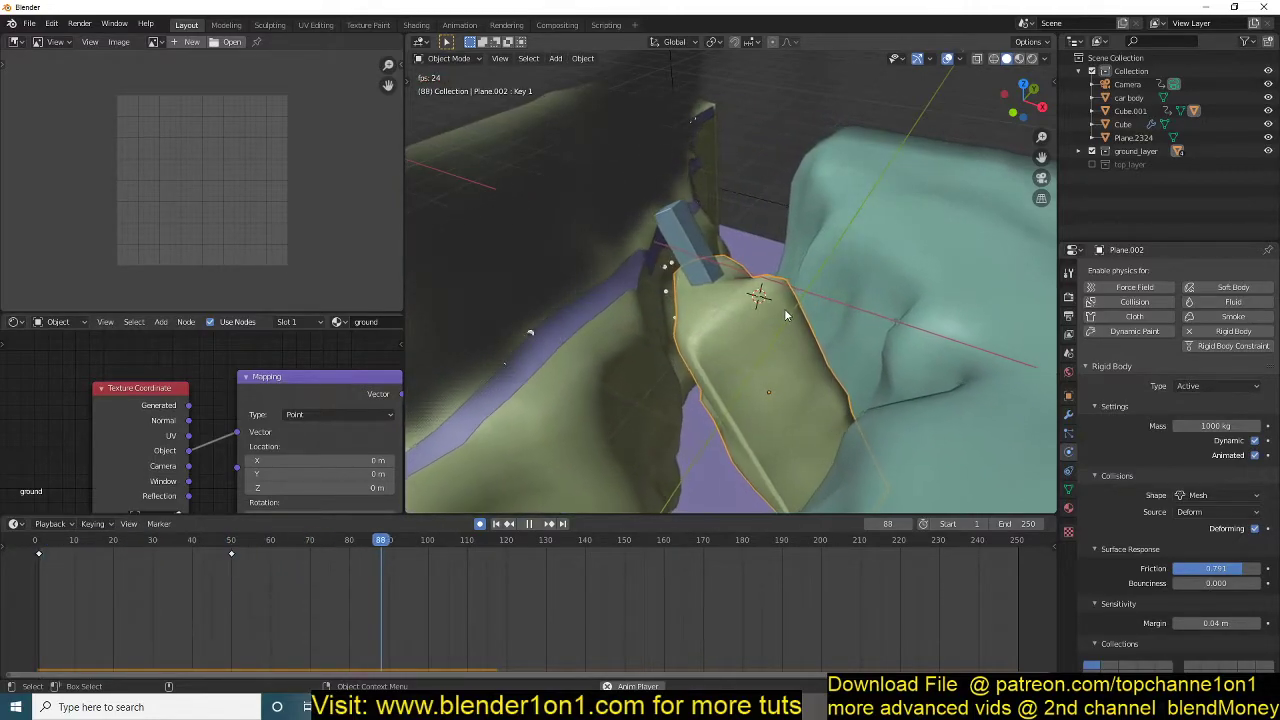
pyautogui.press('Escape')
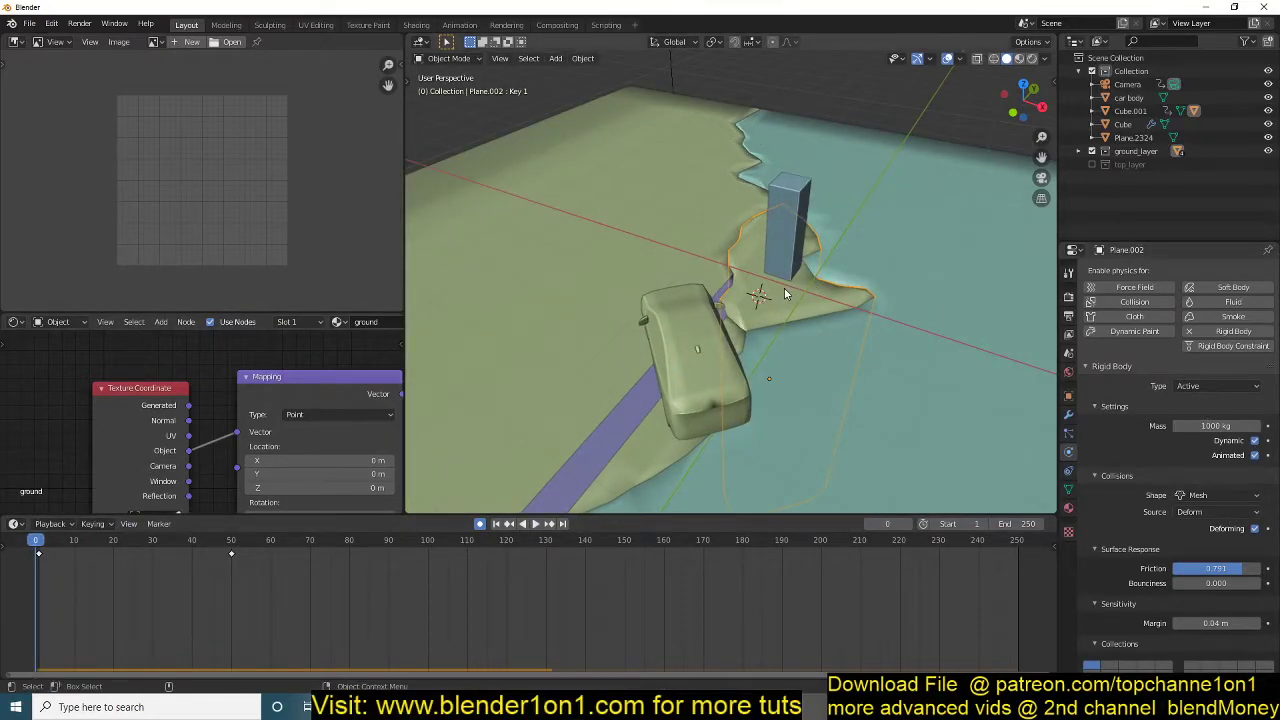
pyautogui.click(1200, 386)
pyautogui.click(1200, 405)
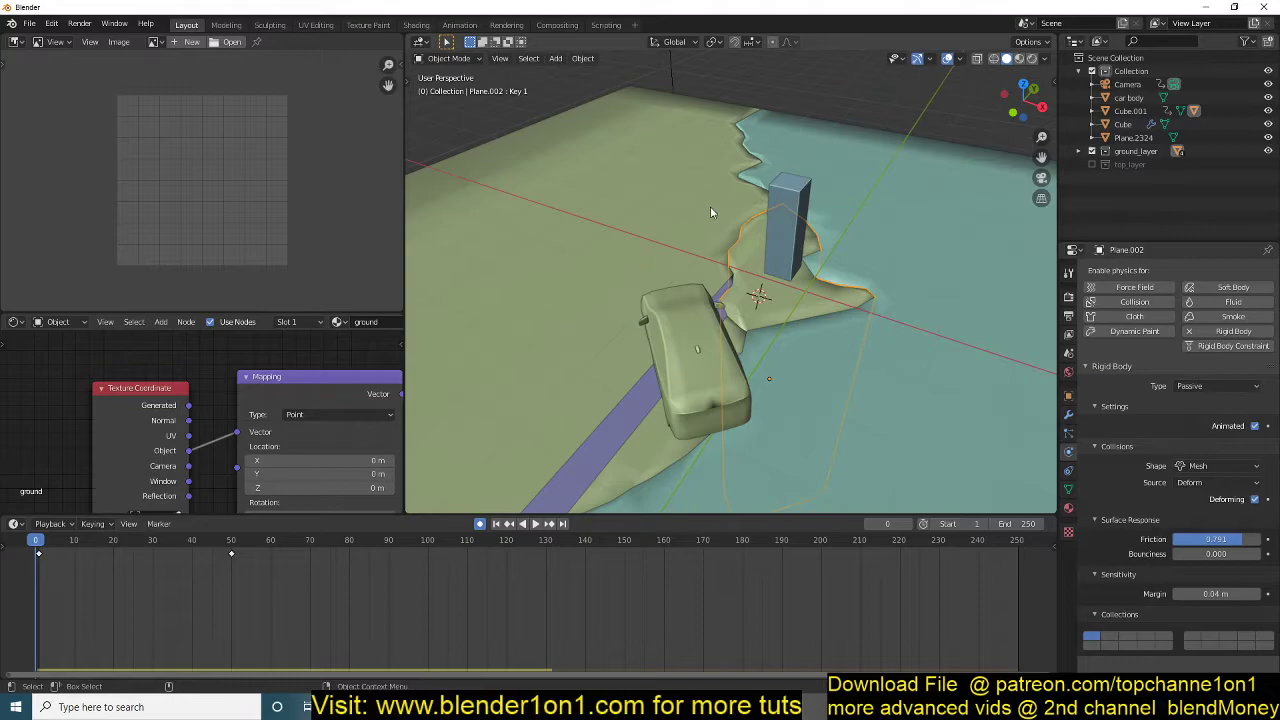
pyautogui.press('space')
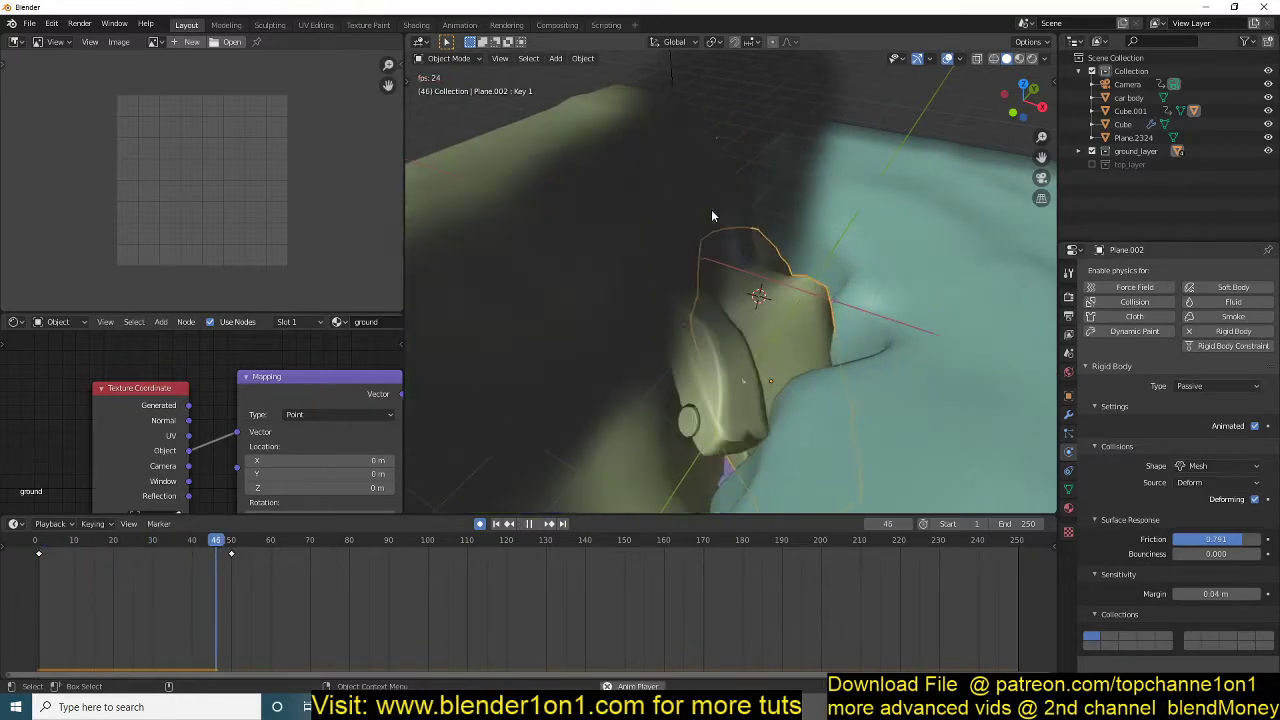
pyautogui.press('Escape')
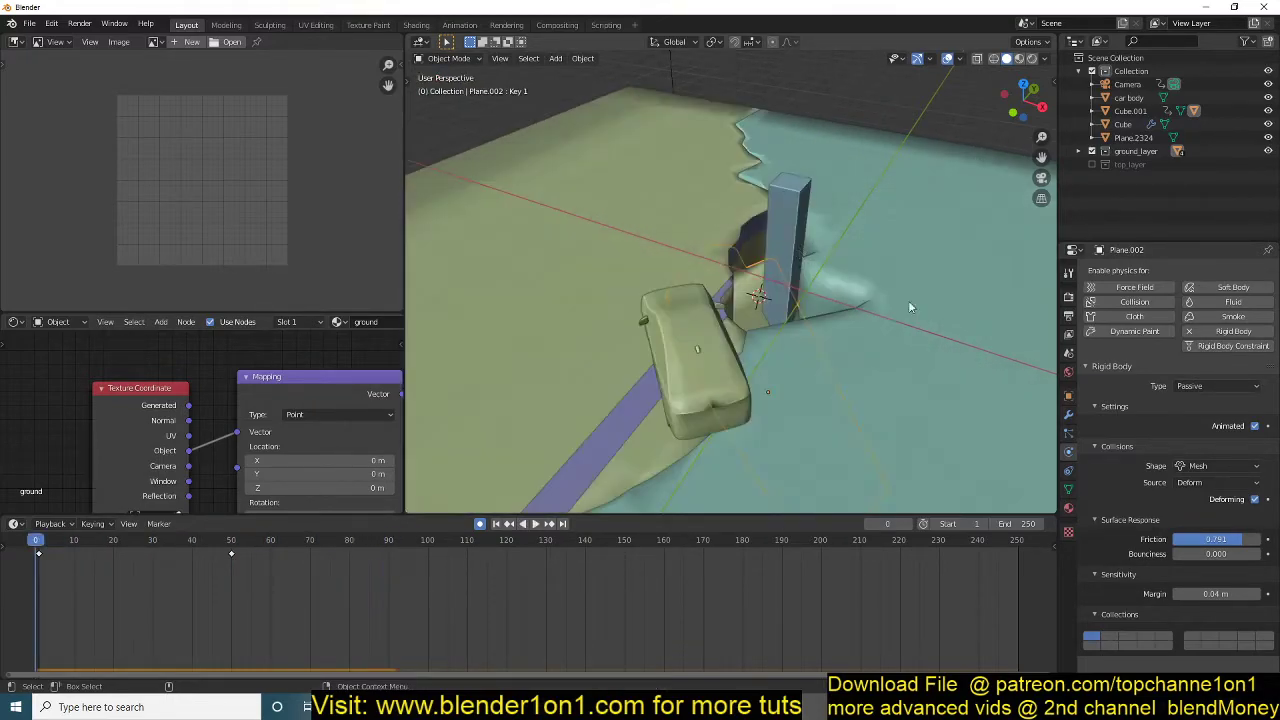
pyautogui.press('space')
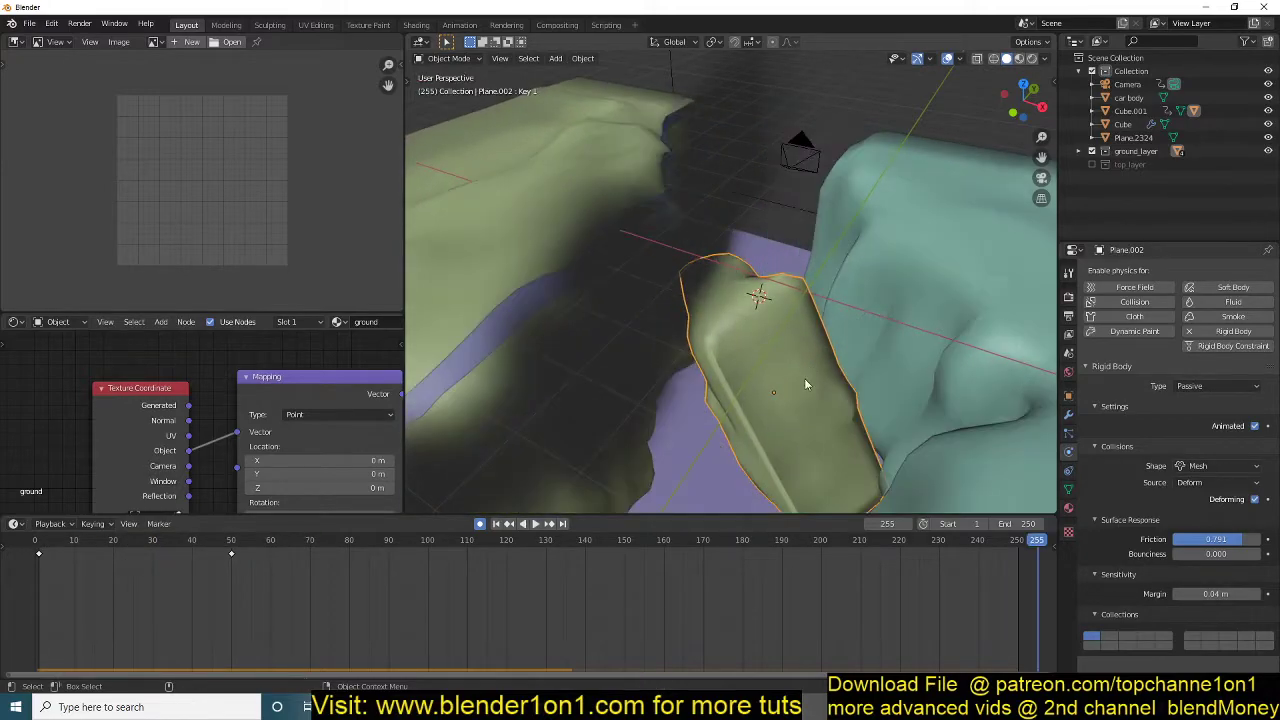
pyautogui.click(495, 523)
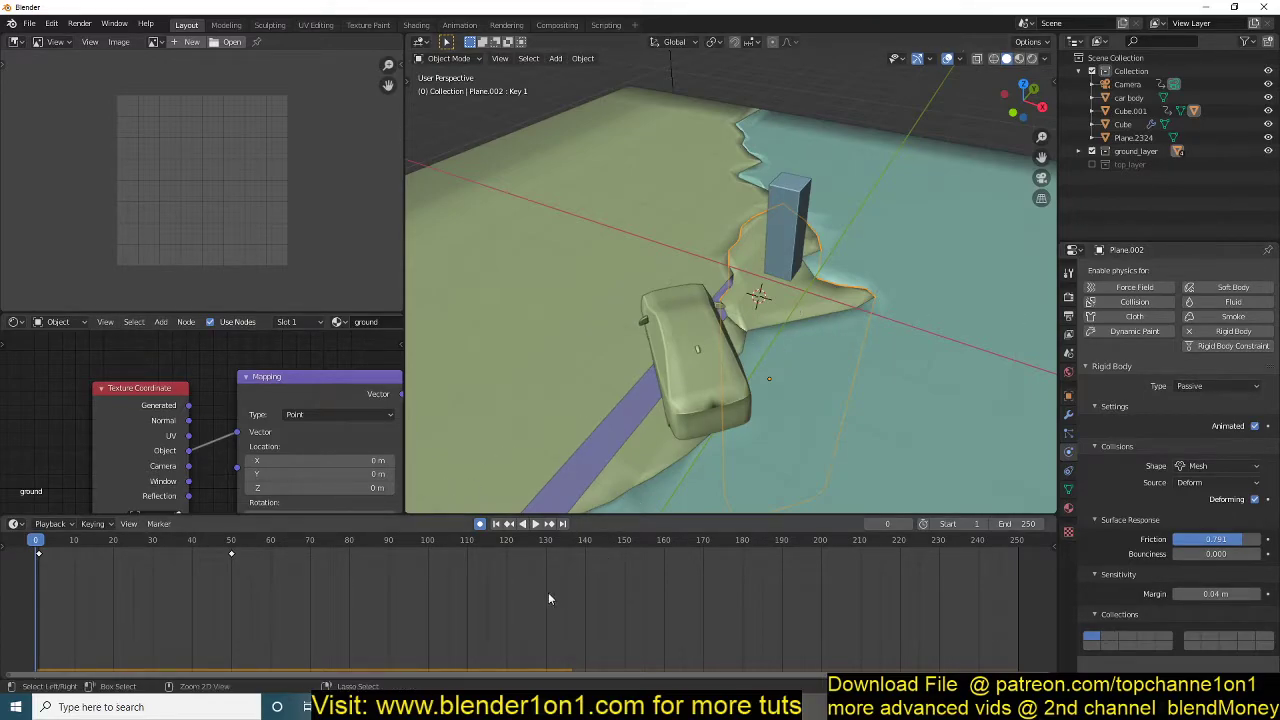
# Show Plane.002's transform channels in the Graph Editor, box-delete them, then undo.
pyautogui.hotkey('ctrl', 'Tab')
pyautogui.click(17, 577)
pyautogui.scroll(-2, 36, 636)
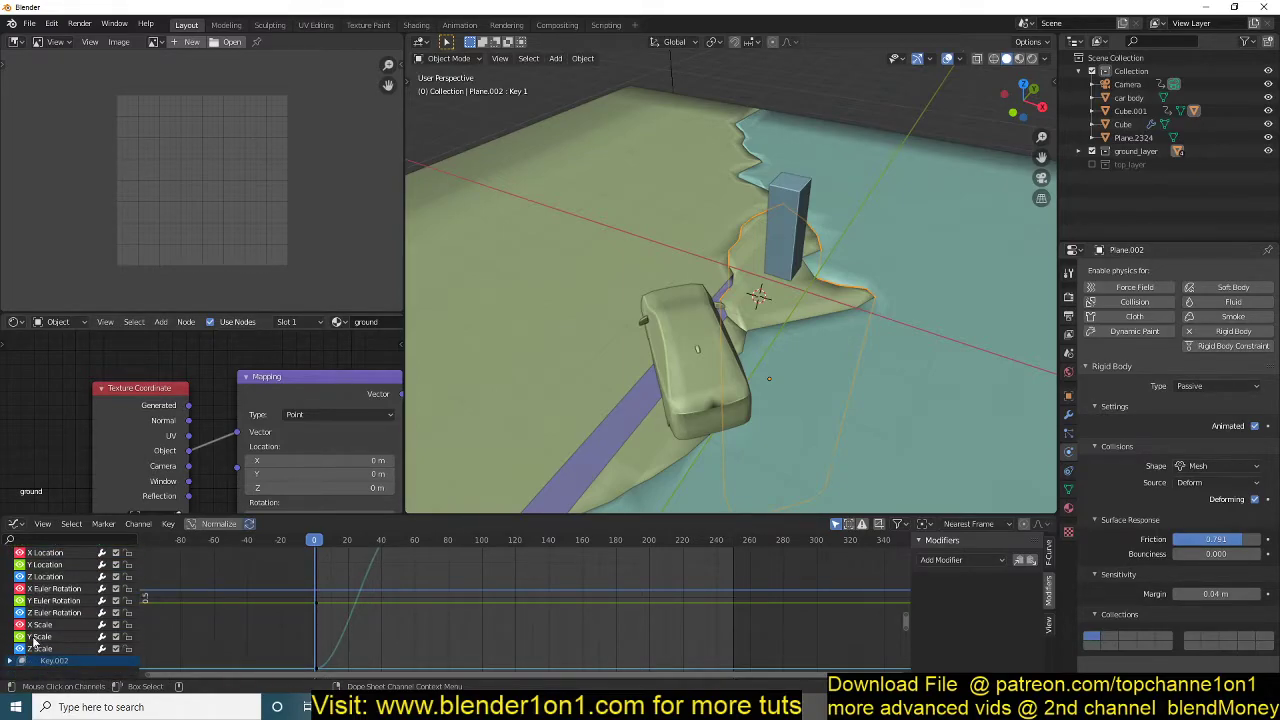
pyautogui.press('b')
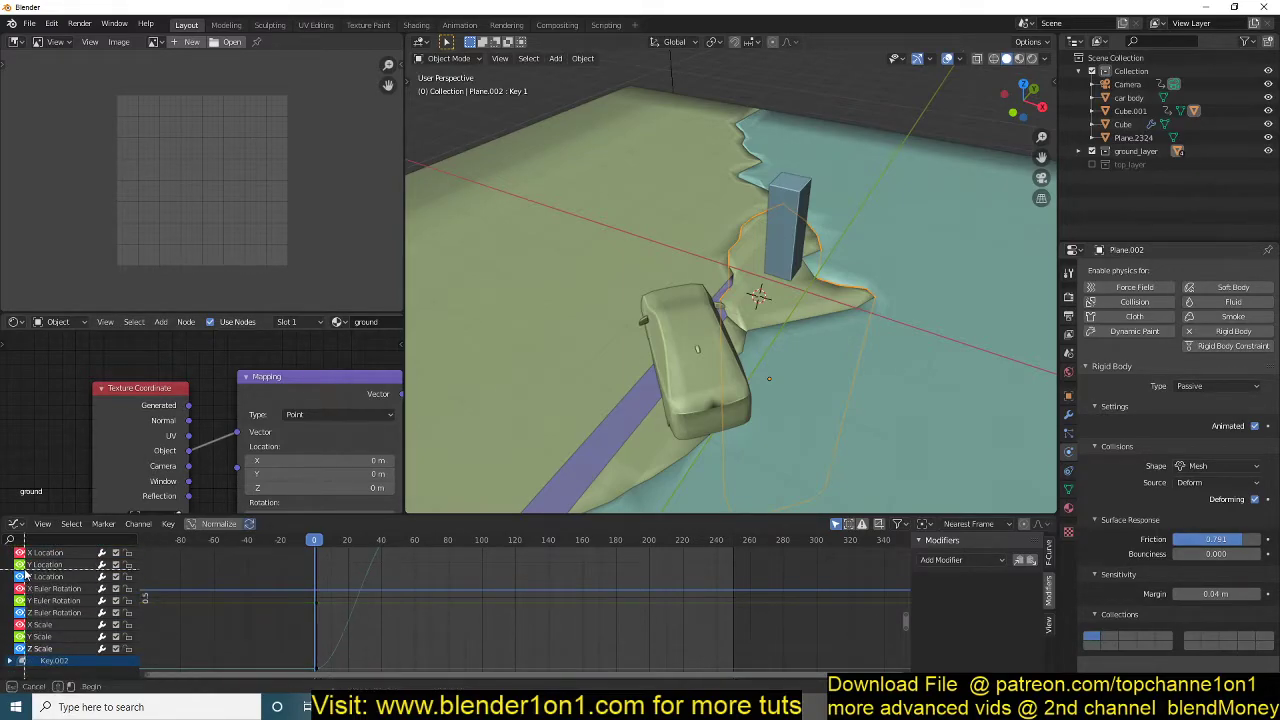
pyautogui.moveTo(17, 553); pyautogui.dragTo(100, 636)
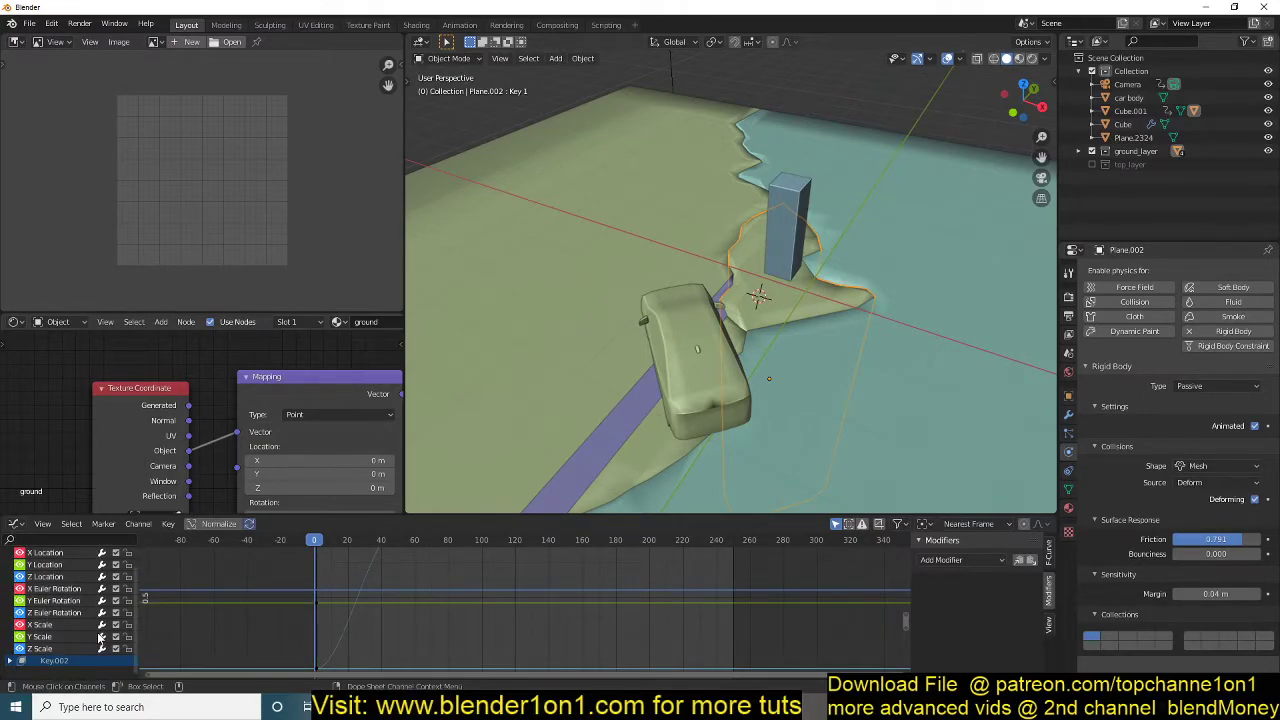
pyautogui.press('x')
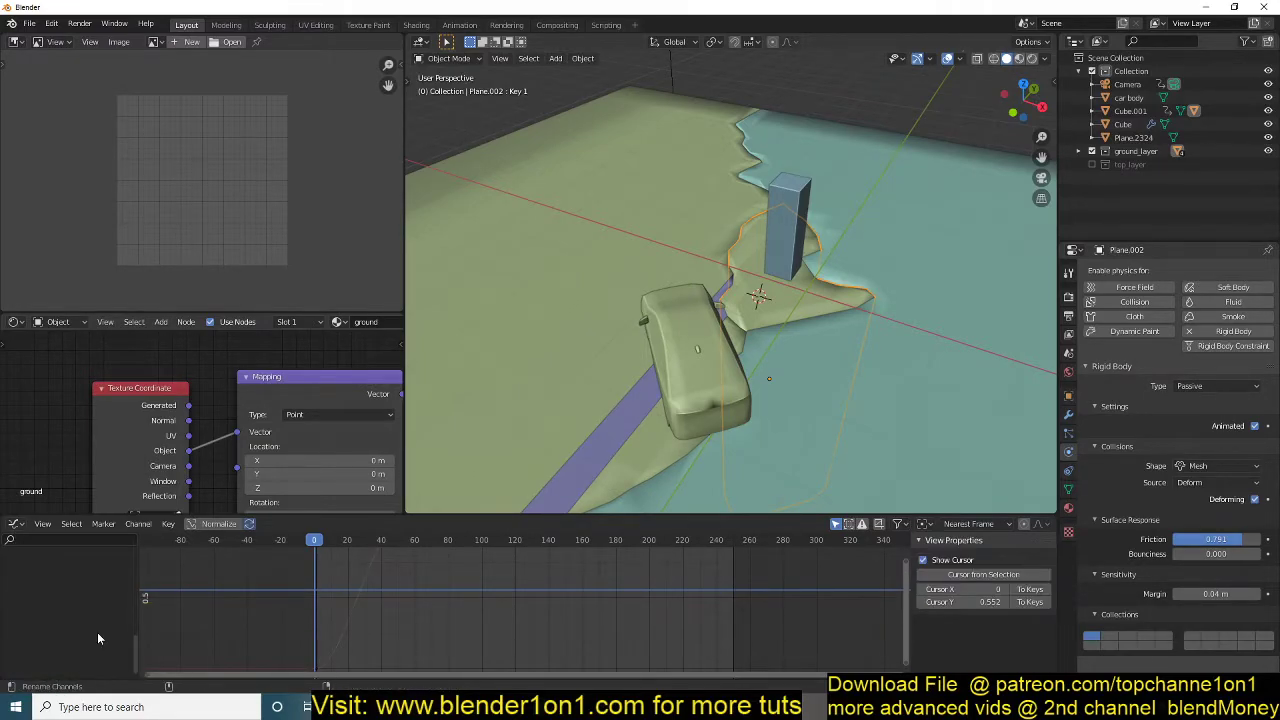
pyautogui.hotkey('ctrl', 'z')
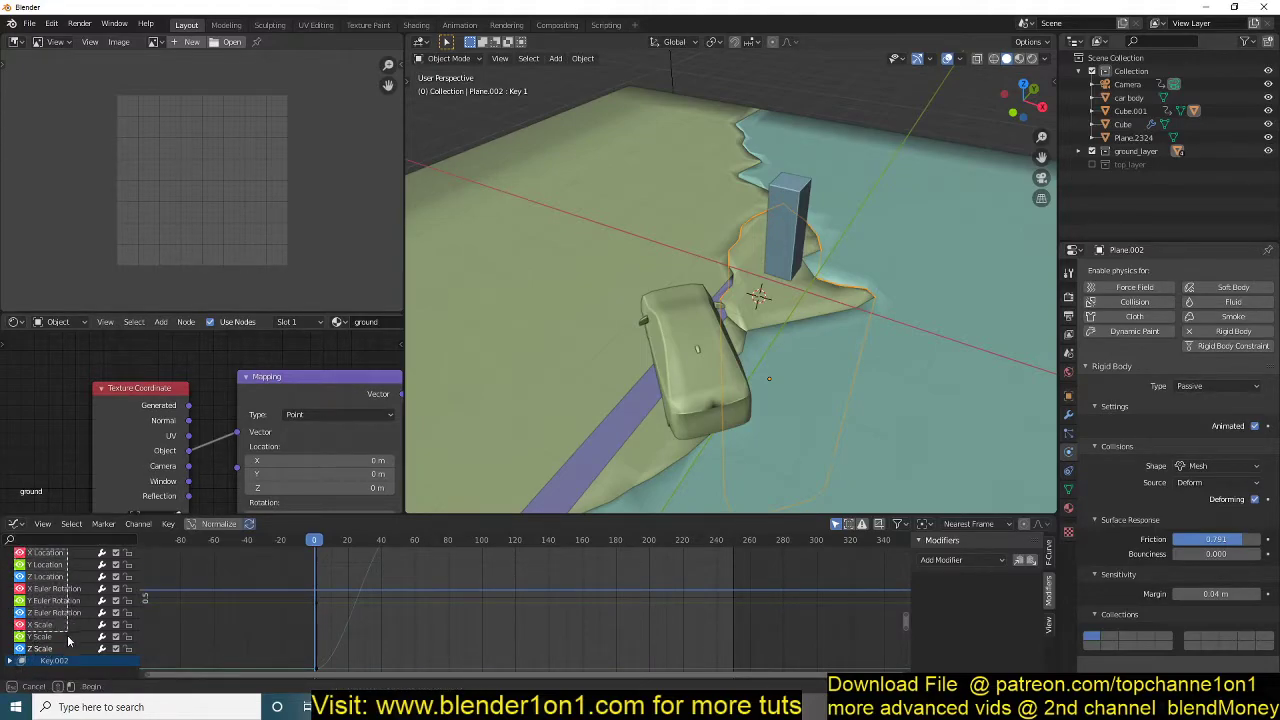
# Change the channel selection in the Graph Editor, undoing the changes.
pyautogui.moveTo(72, 655); pyautogui.dragTo(72, 647)
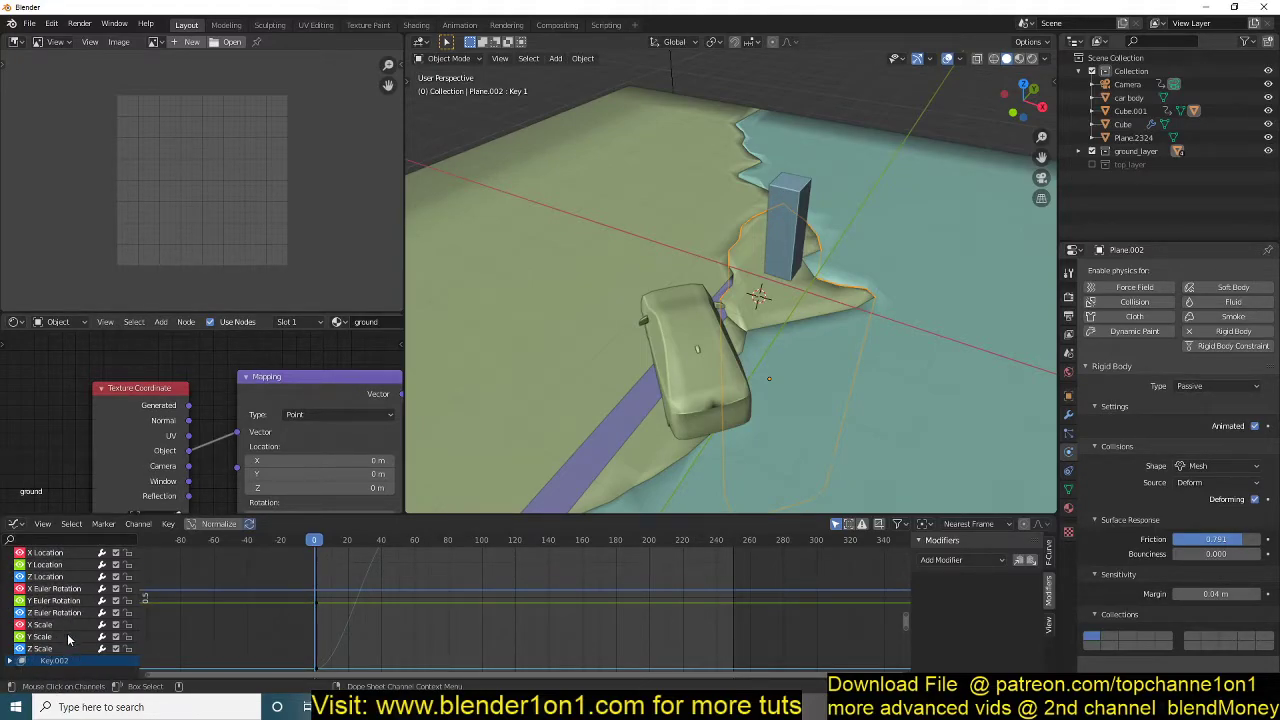
pyautogui.hotkey('alt', 'a')
pyautogui.hotkey('ctrl', 'z')
pyautogui.click(218, 597)
pyautogui.scroll(-1, 218, 592)
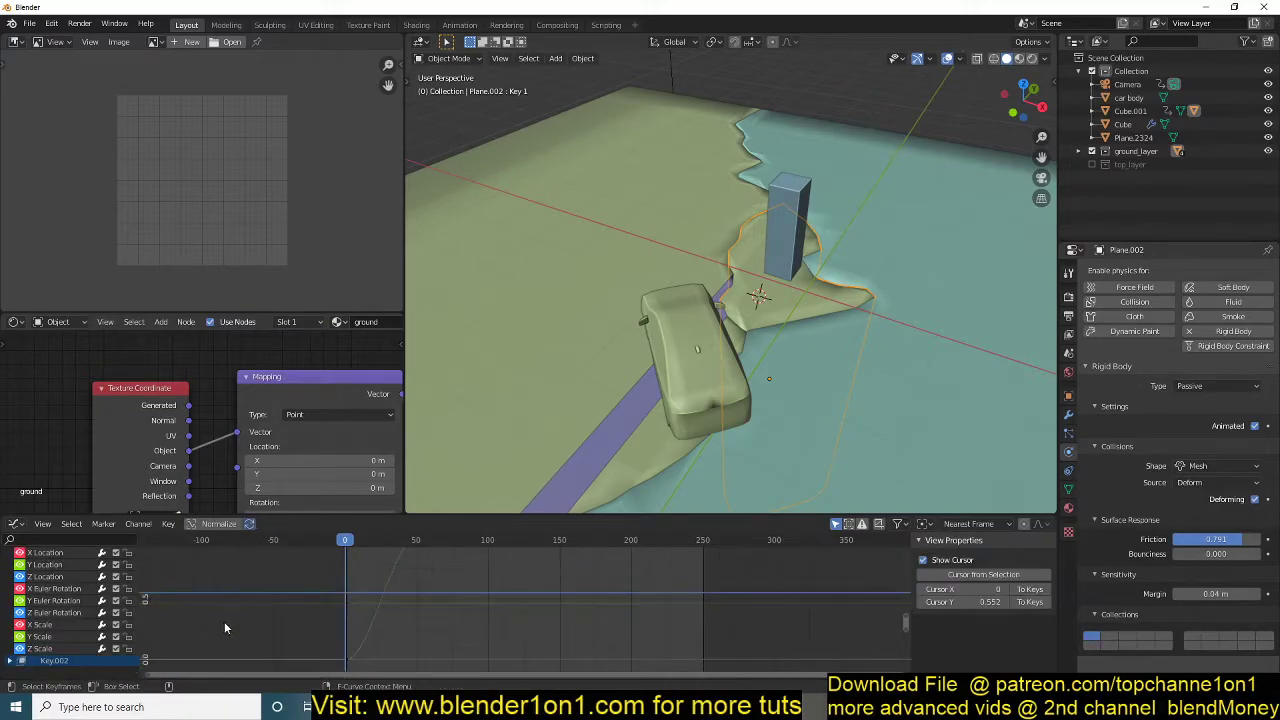
pyautogui.click(45, 648)
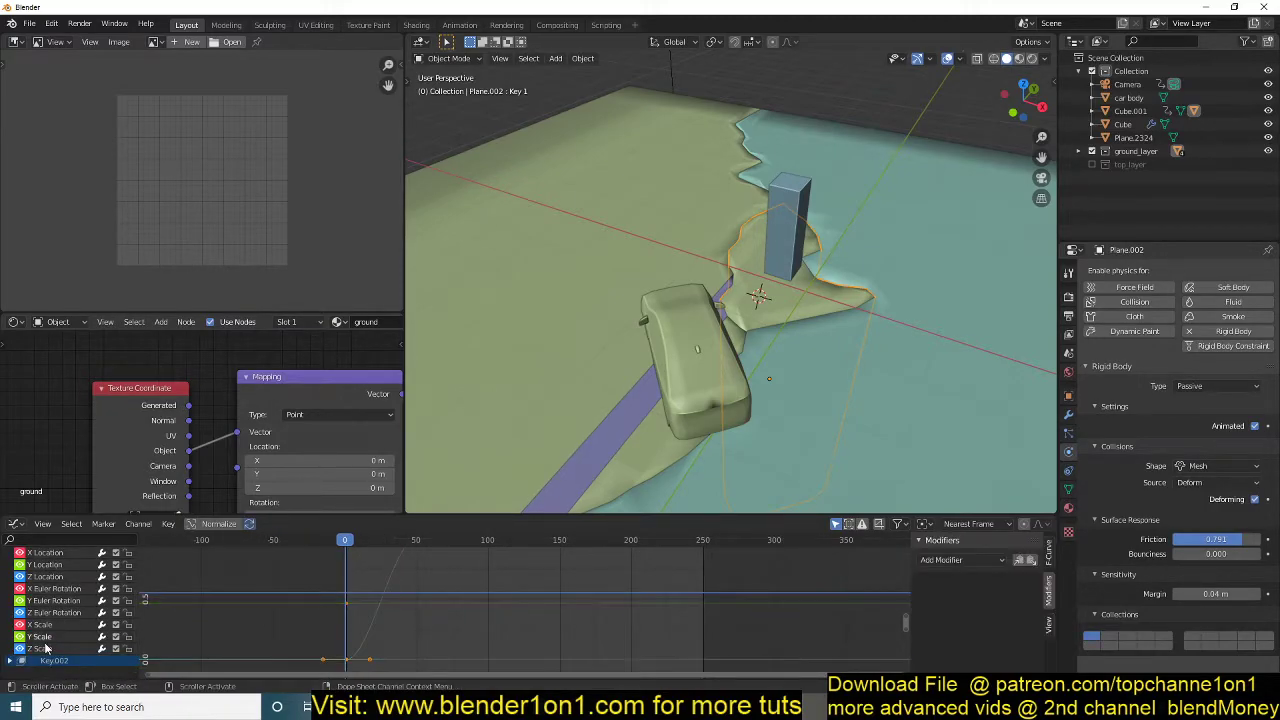
# Delete each location, rotation and scale channel individually, then replay the collapse in the timeline.
pyautogui.click(45, 565)
pyautogui.press('x')
pyautogui.click(45, 565)
pyautogui.press('x')
pyautogui.click(45, 565)
pyautogui.press('x')
pyautogui.click(45, 563)
pyautogui.press('x')
pyautogui.click(45, 563)
pyautogui.press('x')
pyautogui.click(45, 563)
pyautogui.press('x')
pyautogui.click(45, 563)
pyautogui.press('x')
pyautogui.click(45, 563)
pyautogui.press('x')
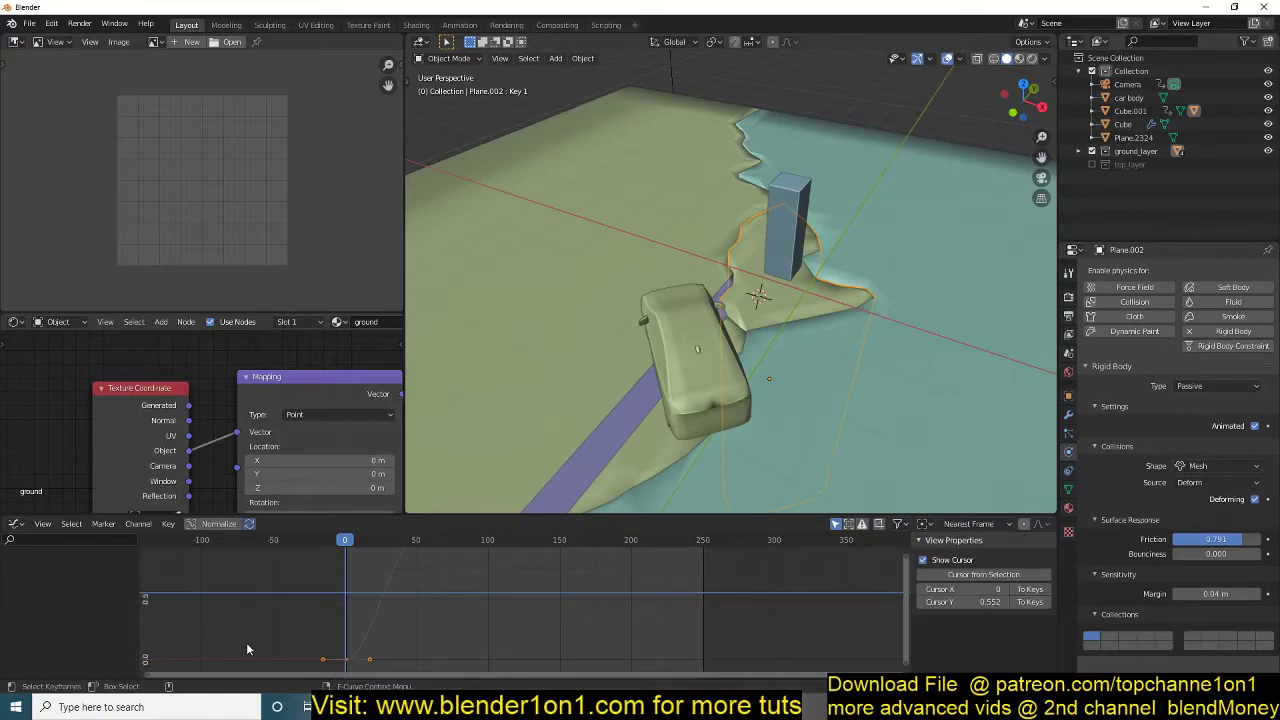
pyautogui.hotkey('ctrl', 'Tab')
pyautogui.press('space')
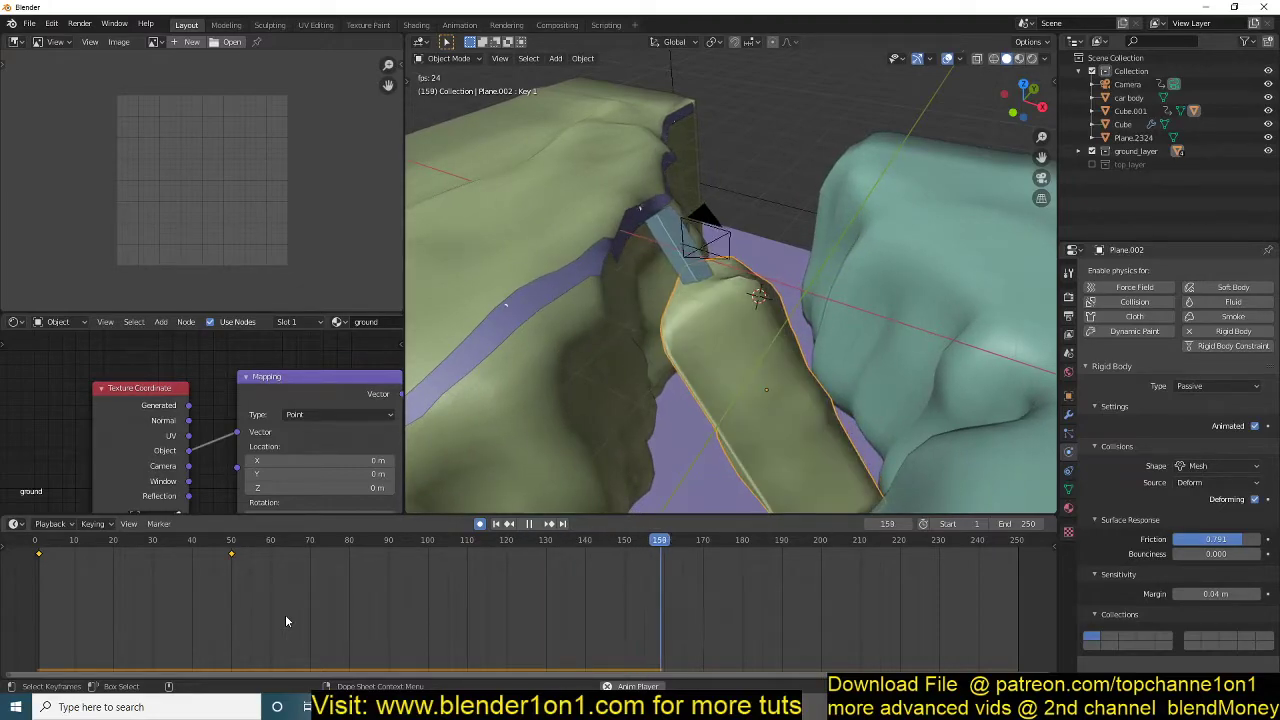
# View the scene through the camera and replay the collapse from the start.
pyautogui.press('Escape')
pyautogui.press('KP_0')
pyautogui.press('space')
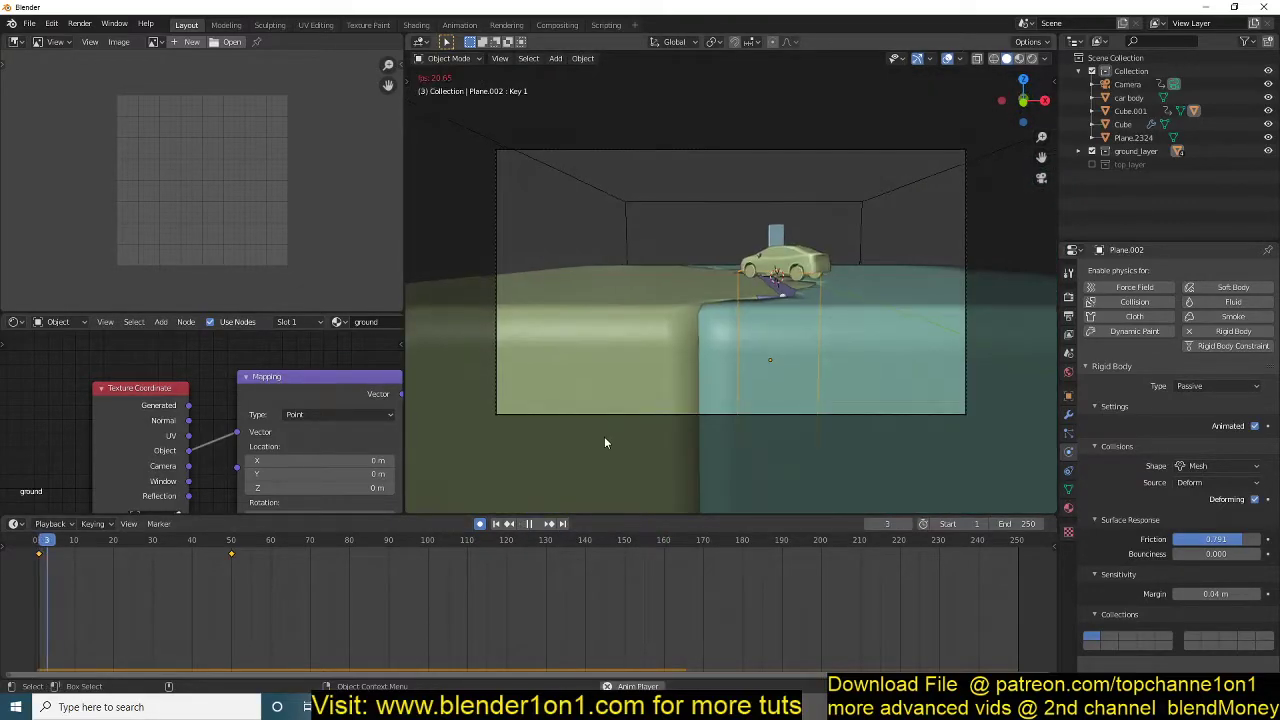
pyautogui.click(783, 238)
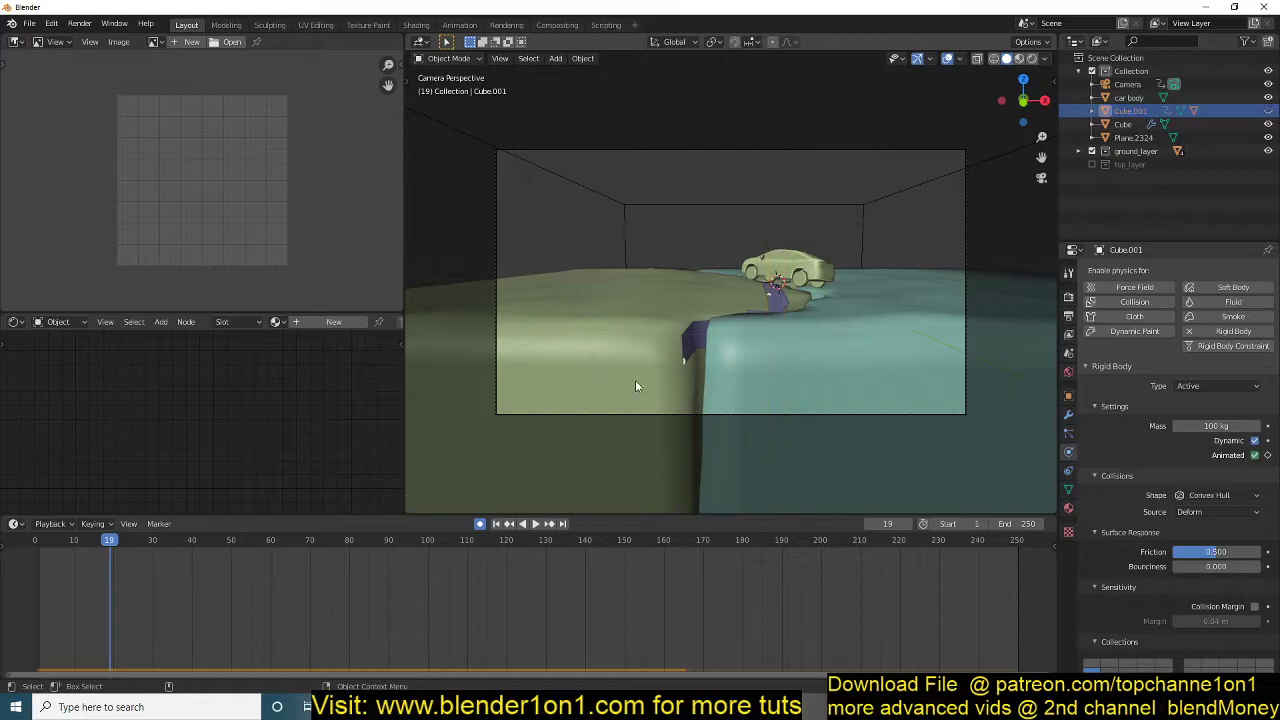
pyautogui.click(45, 601)
pyautogui.press('space')
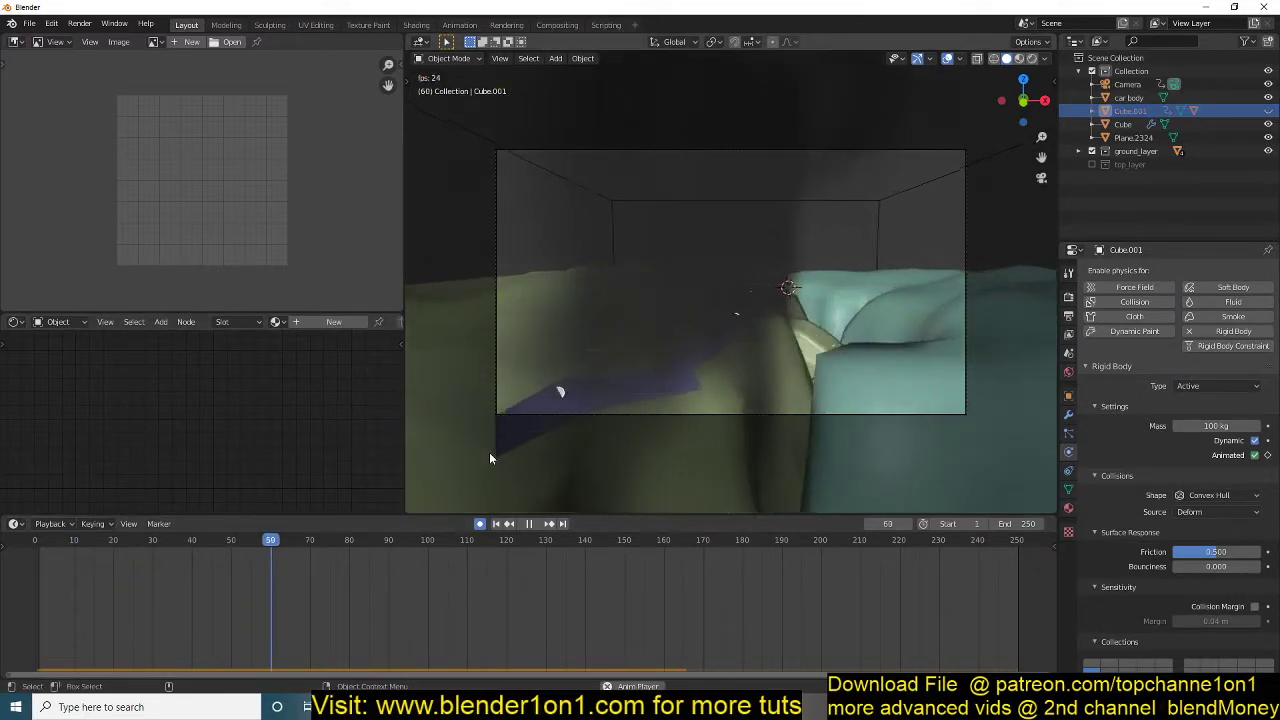
pyautogui.press('Escape')
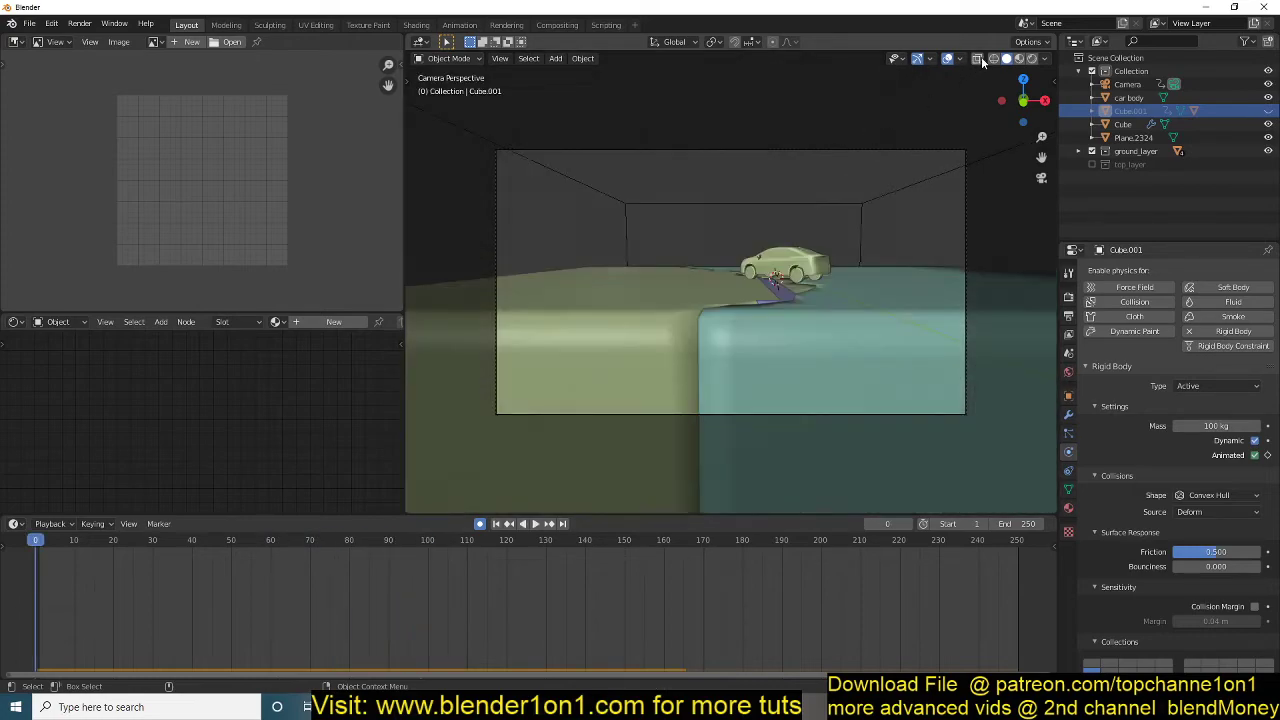
# Replay in Material Preview shading, then re-enable the top_layer collection with Cube kept selected.
pyautogui.click(1019, 59)
pyautogui.click(880, 184)
pyautogui.press('space')
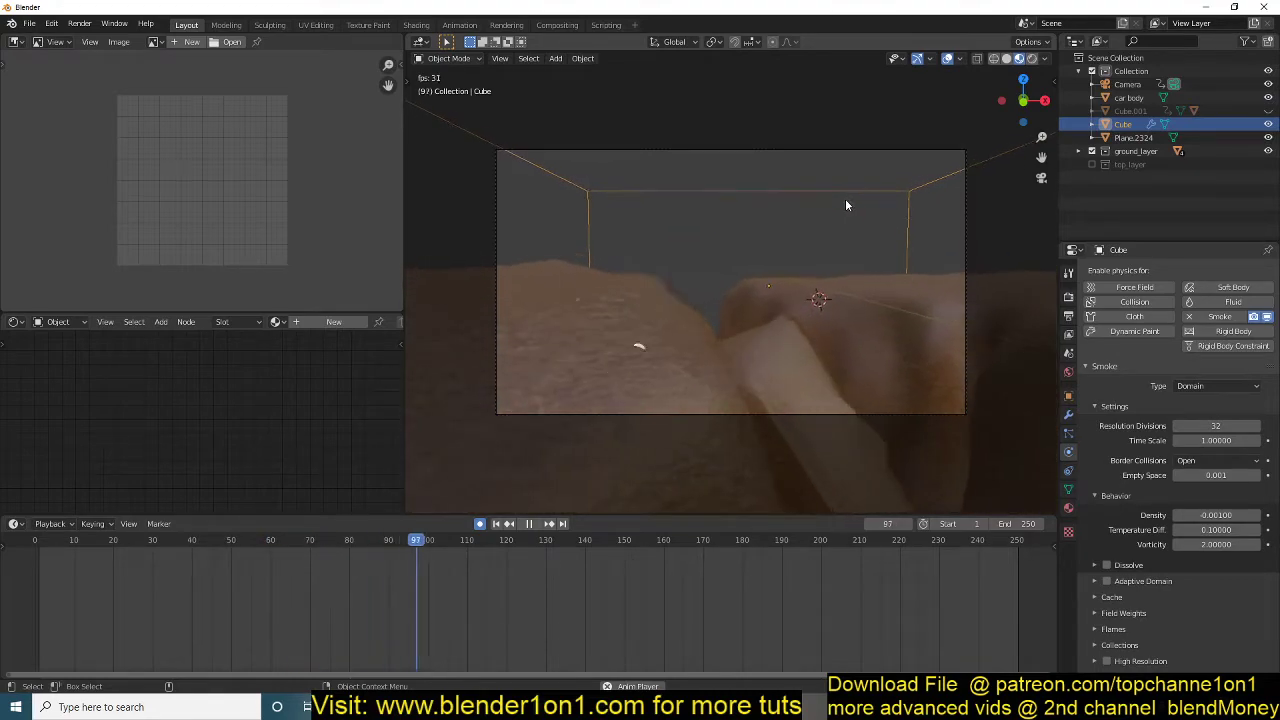
pyautogui.press('Escape')
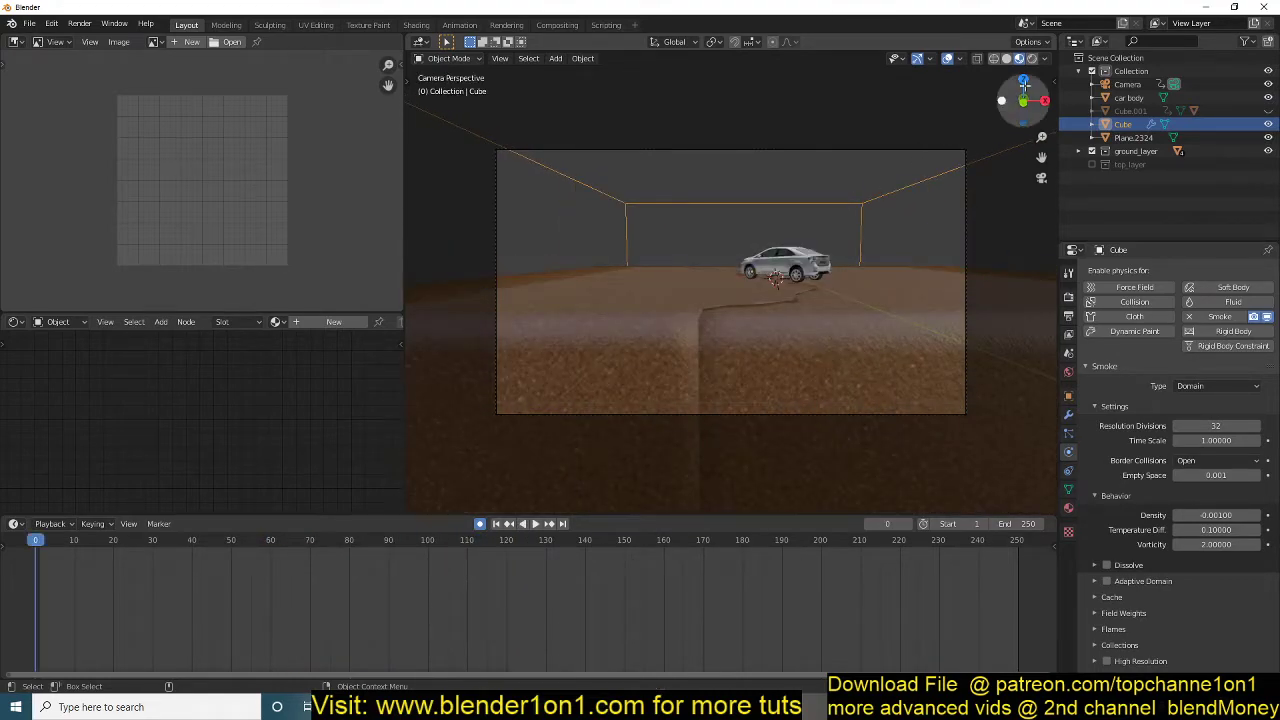
pyautogui.click(1092, 164)
pyautogui.click(884, 192)
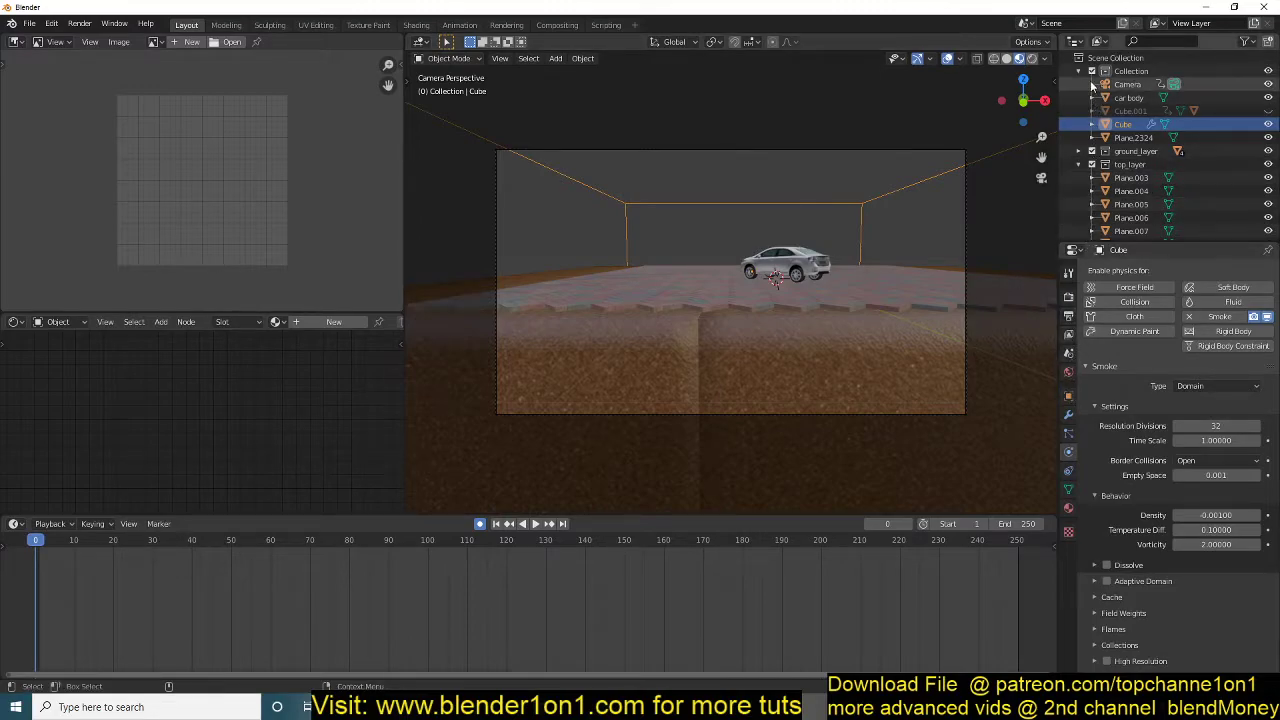
# Show the Rigid Body World scene settings and preview the simulation.
pyautogui.click(1068, 354)
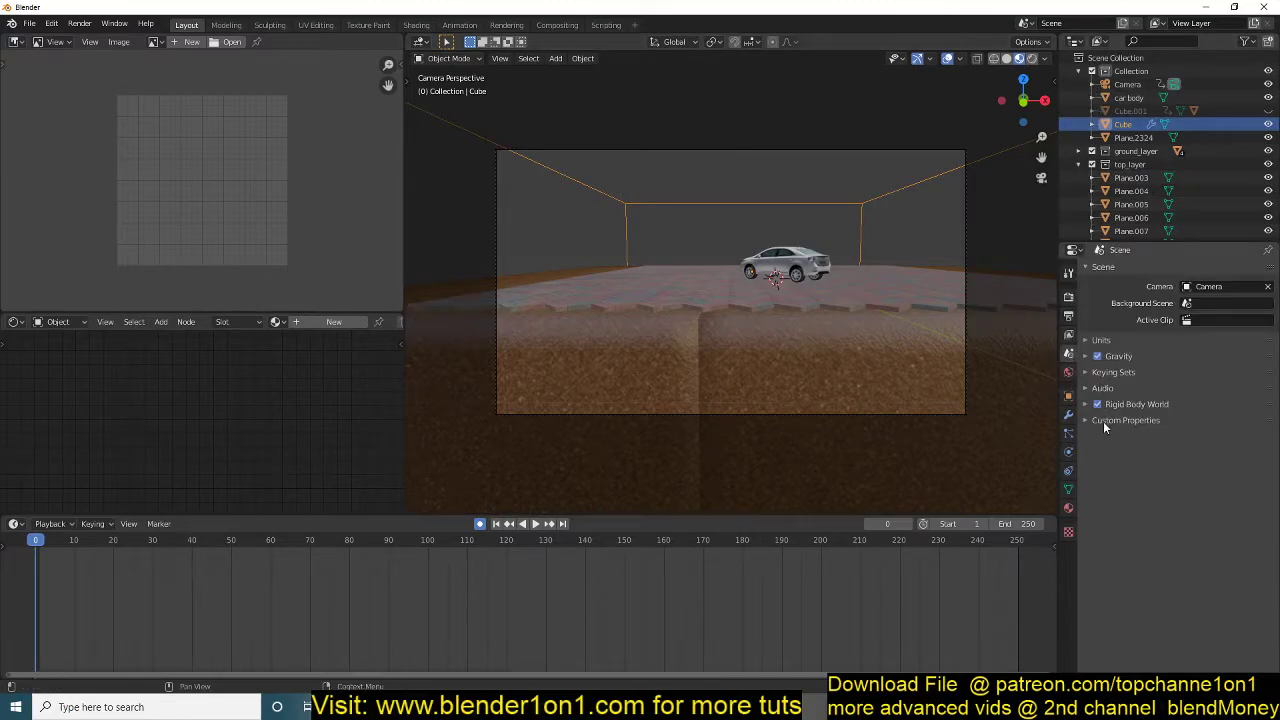
pyautogui.click(1085, 404)
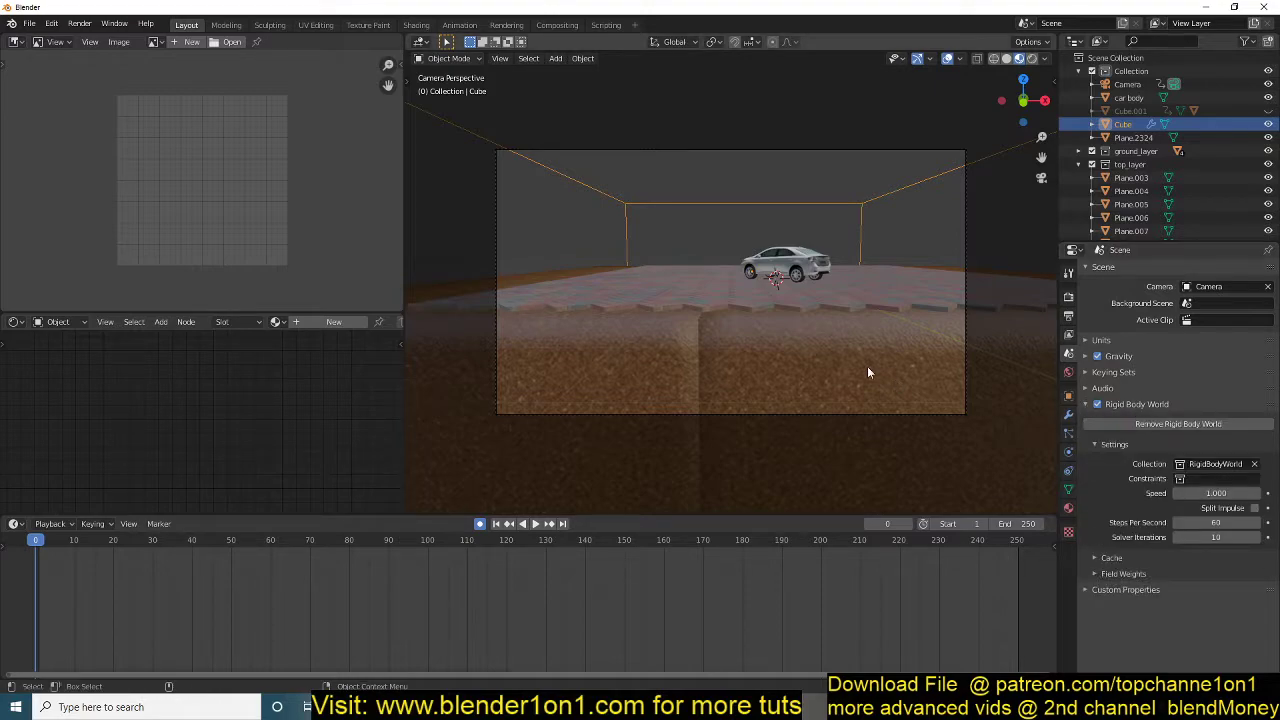
pyautogui.press('space')
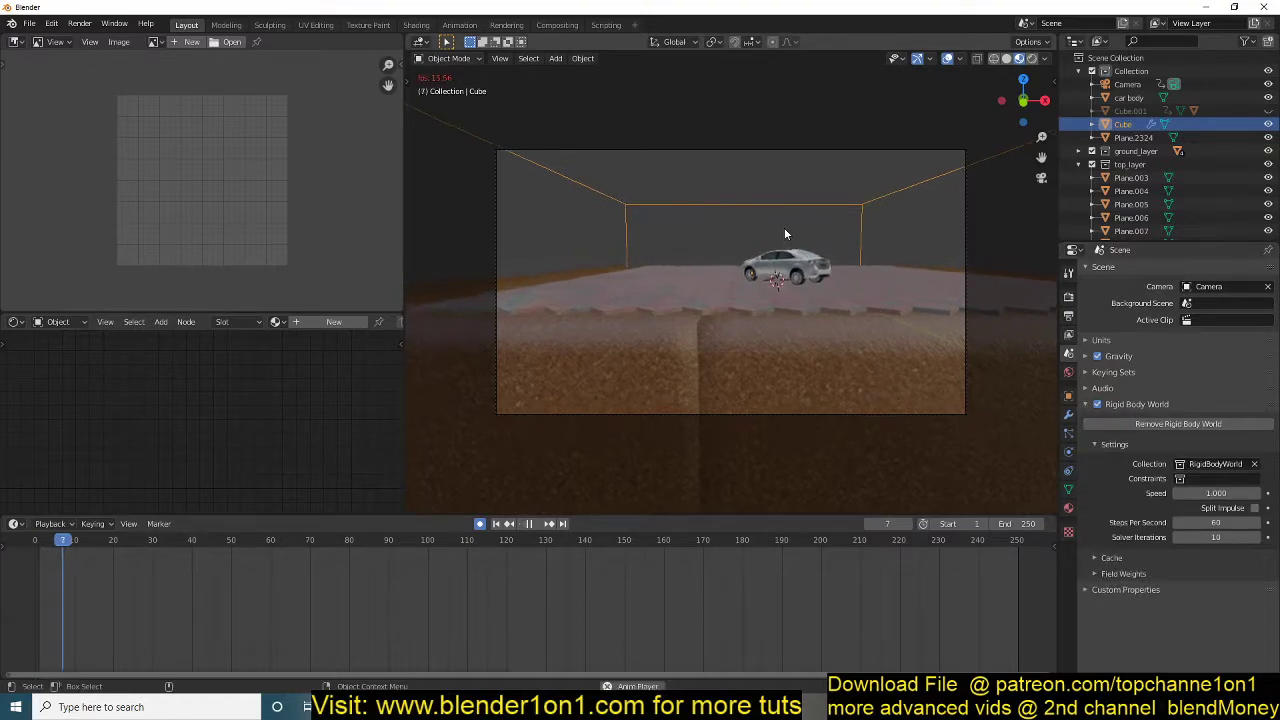
pyautogui.press('Escape')
# Make every top_layer plane an active rigid body, deselect all, and play the collapse.
pyautogui.click(838, 303)
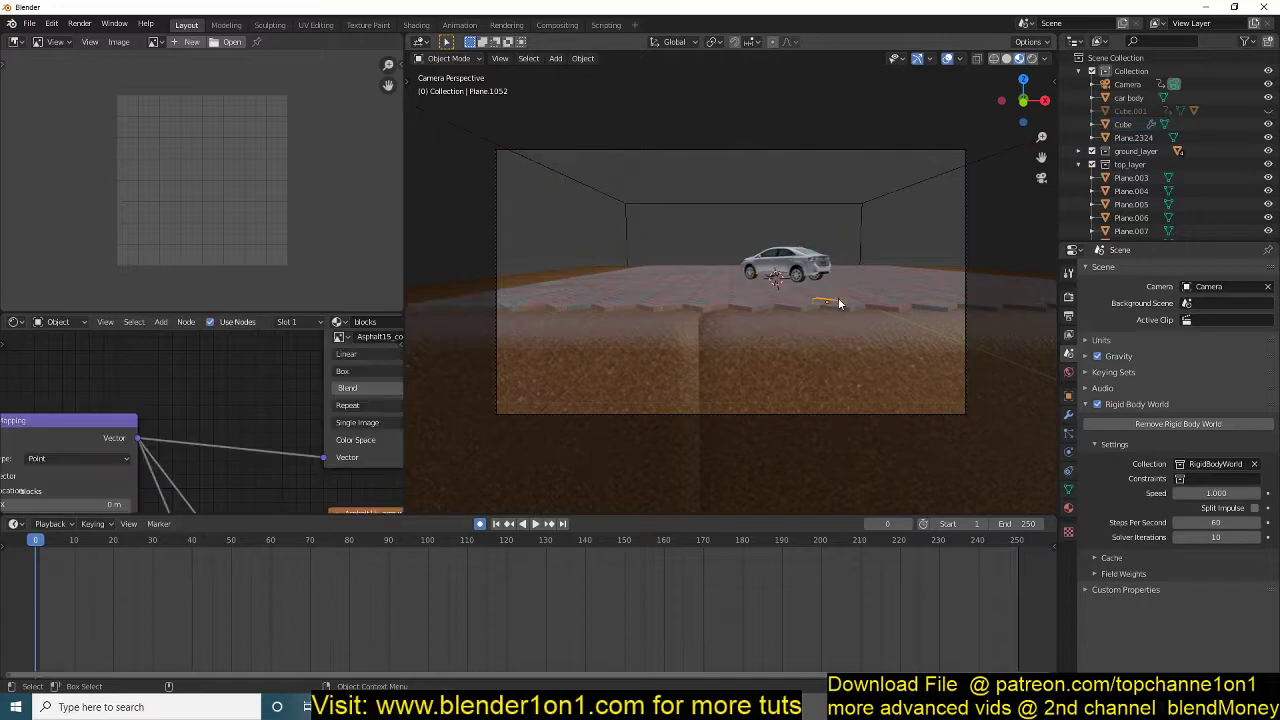
pyautogui.hotkey('shift', 'g')
pyautogui.click(838, 303)
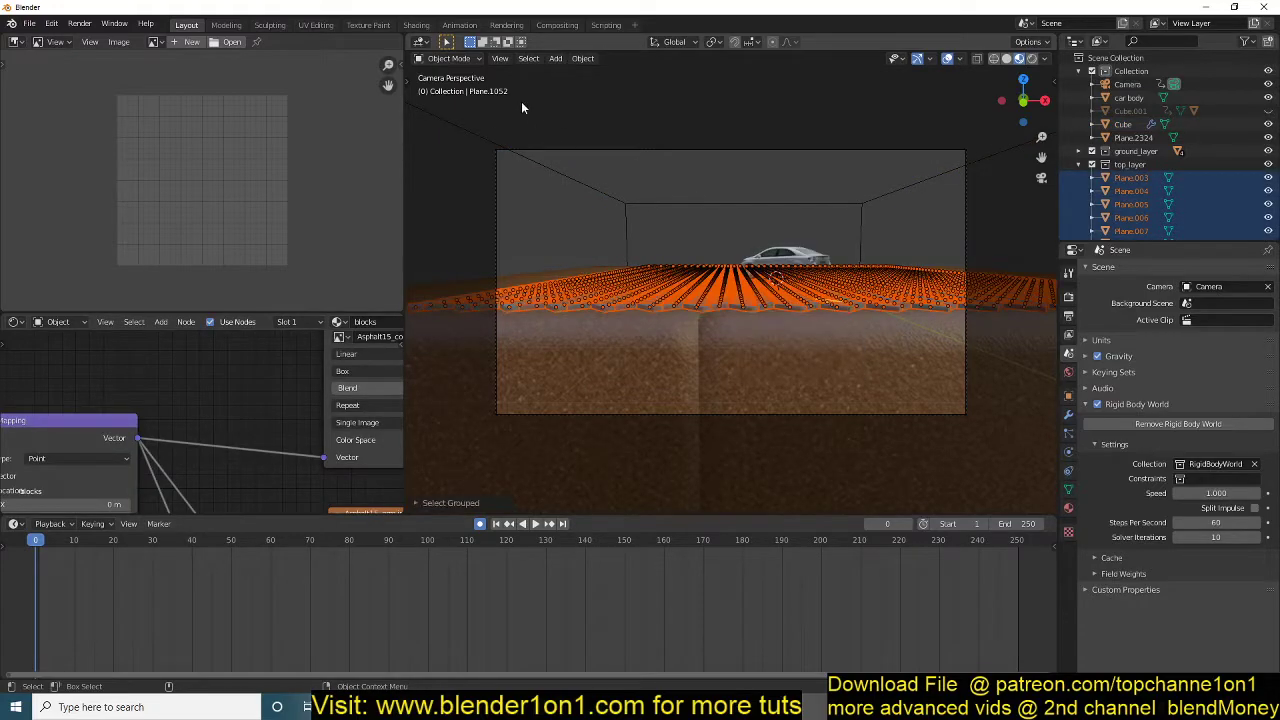
pyautogui.click(585, 59)
pyautogui.moveTo(664, 370)
pyautogui.click(731, 371)
pyautogui.hotkey('alt', 'a')
pyautogui.press('space')
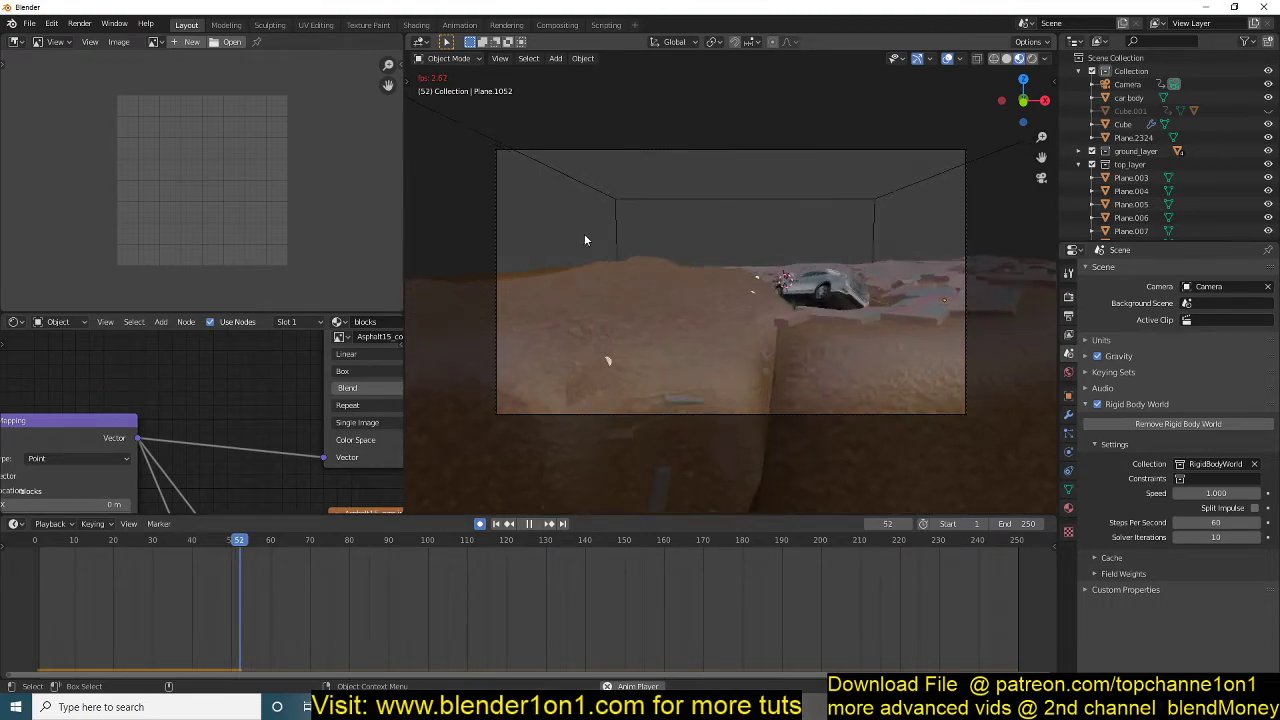
# Add the ground plane to another rigid-body collision collection in its Physics settings and replay.
pyautogui.click(676, 328)
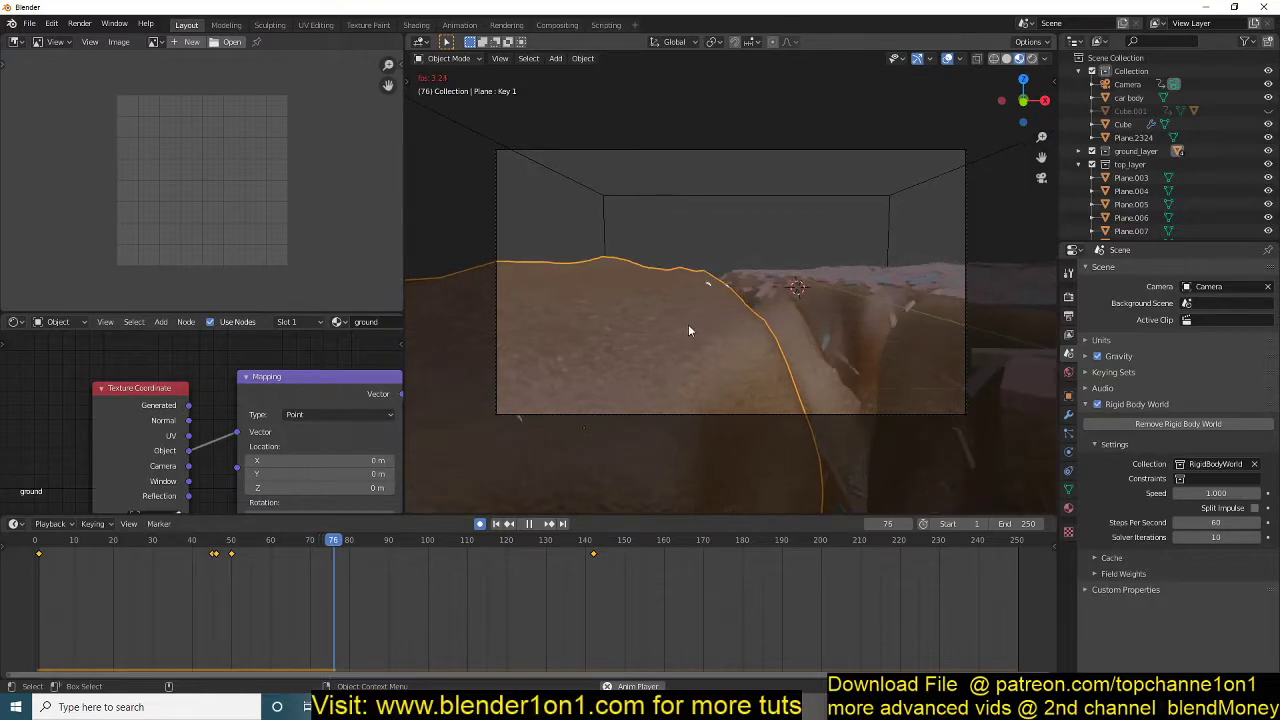
pyautogui.click(1069, 452)
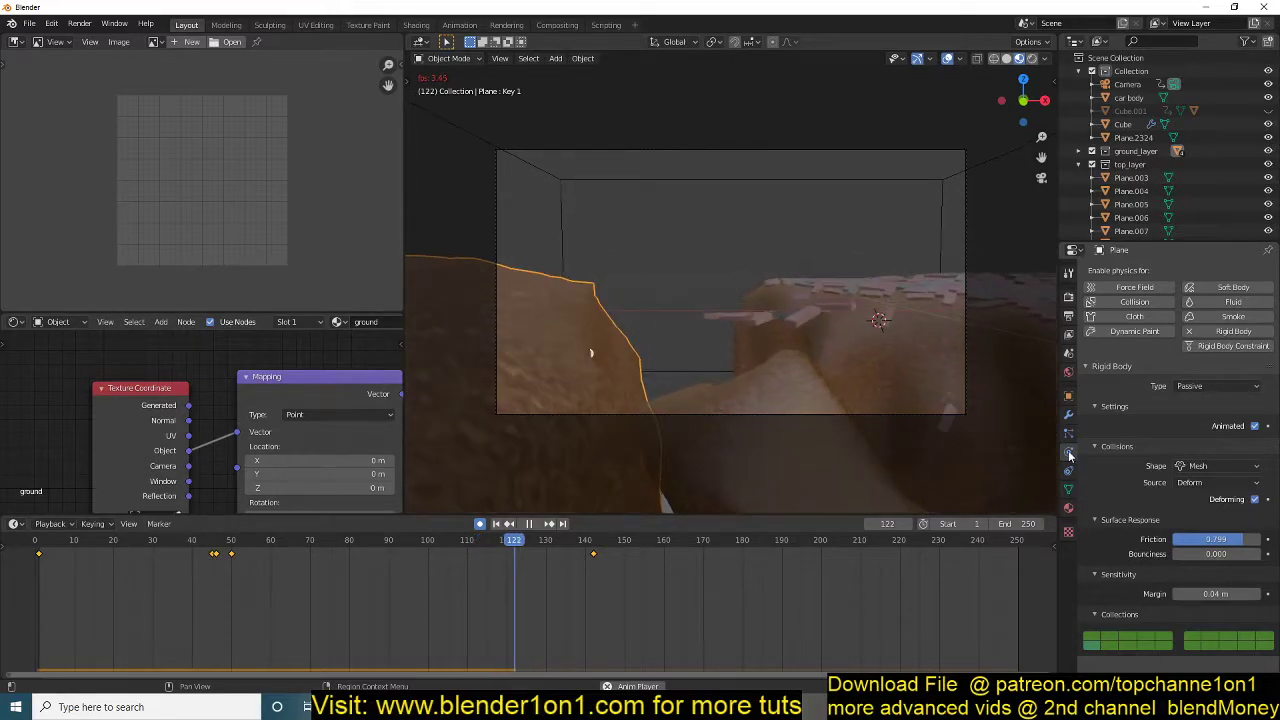
pyautogui.press('space')
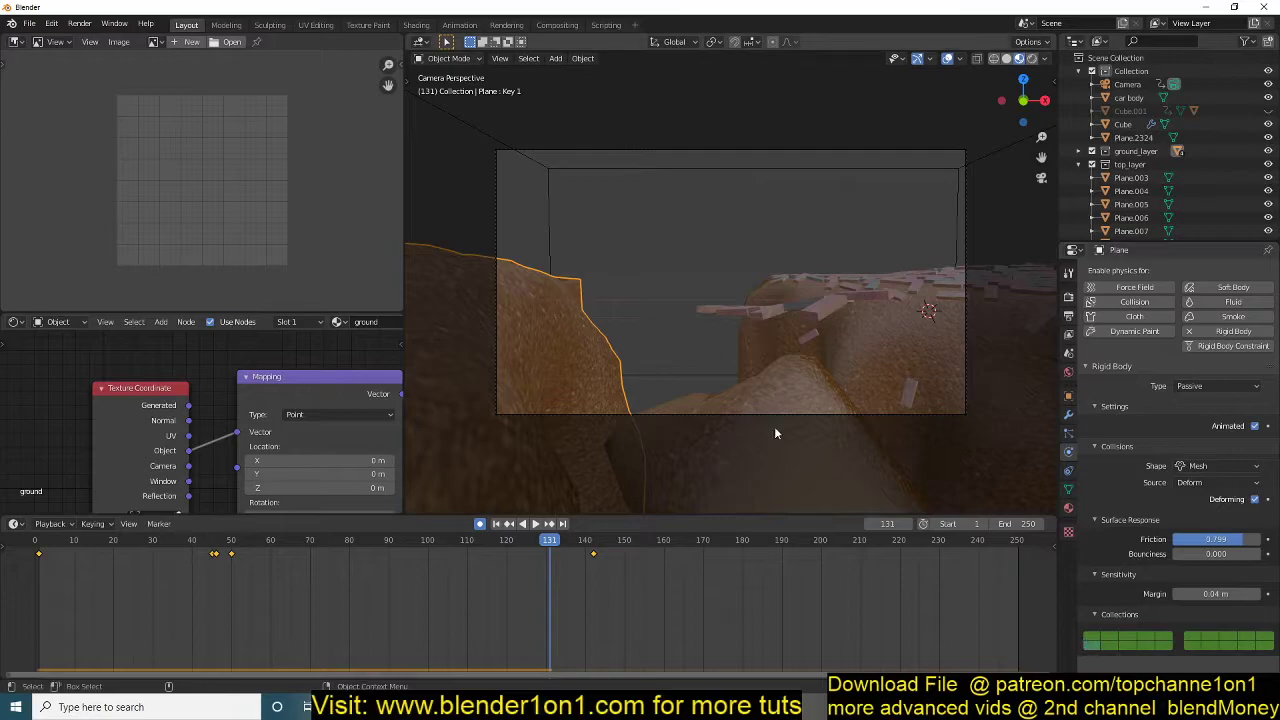
pyautogui.click(1092, 645)
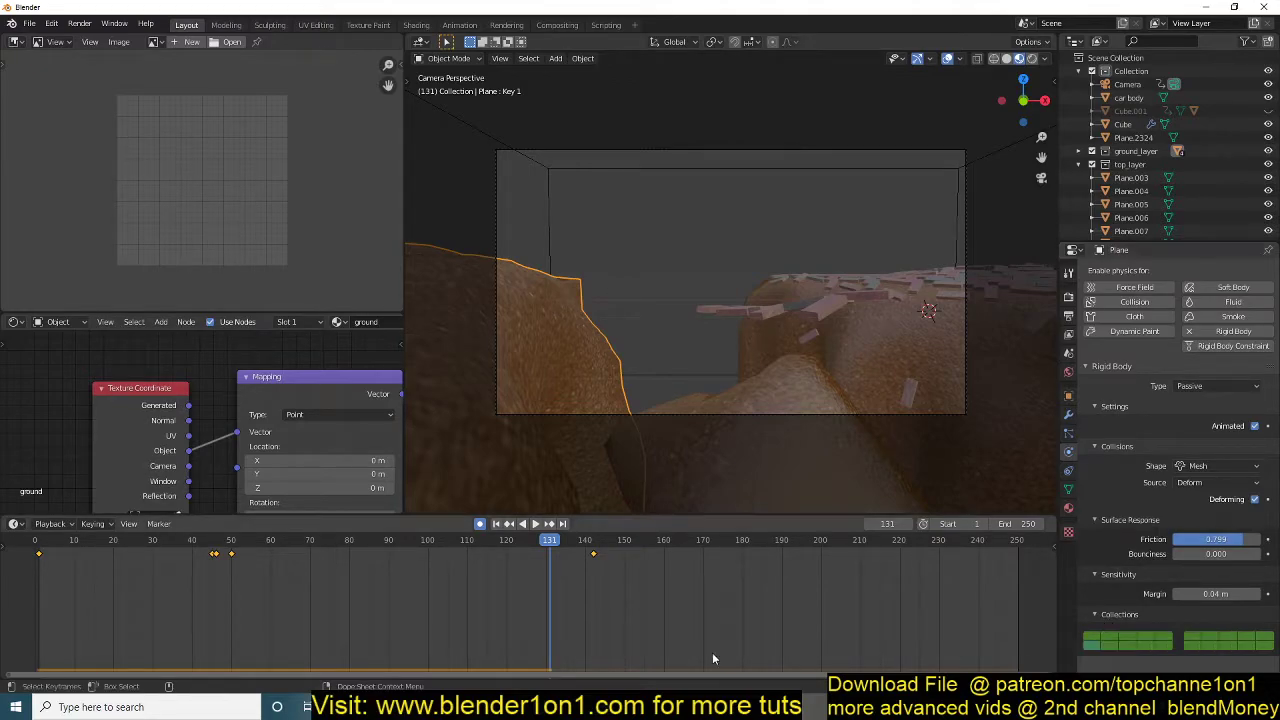
pyautogui.press('space')
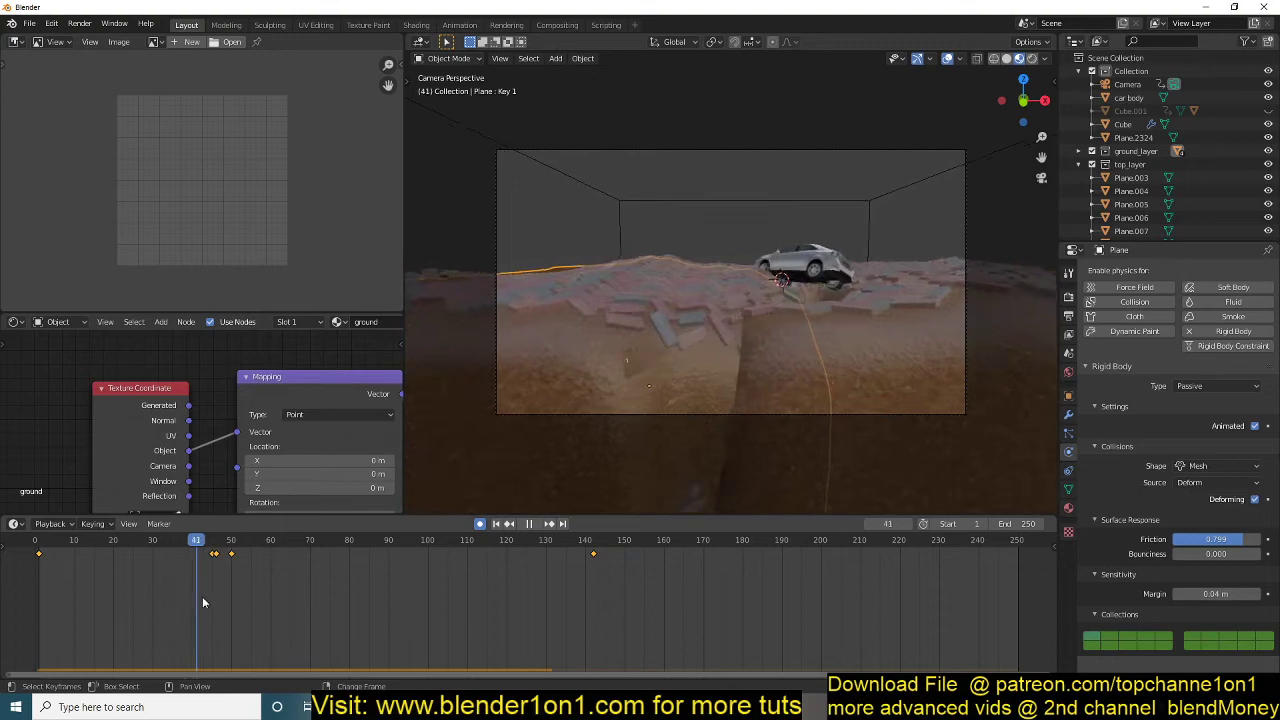
# Pause mid-collapse, compare a fallen block's physics with the ground's, and replay from the start.
pyautogui.press('space')
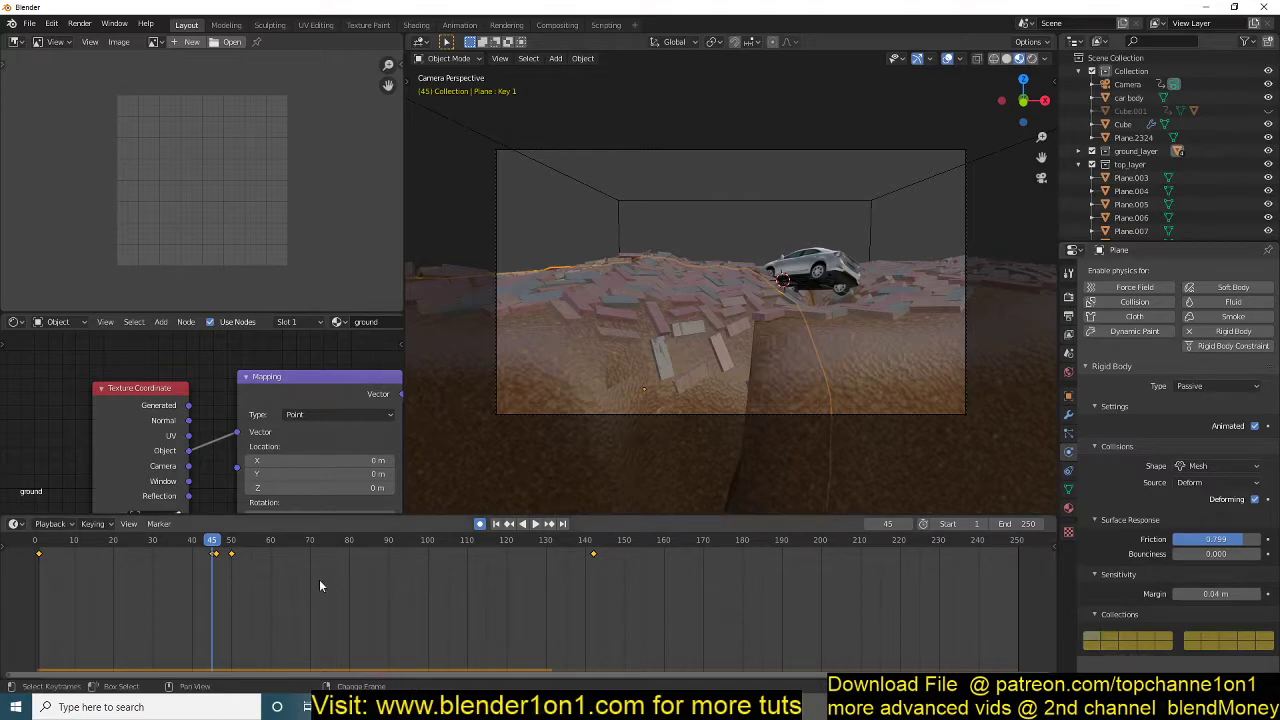
pyautogui.press('space')
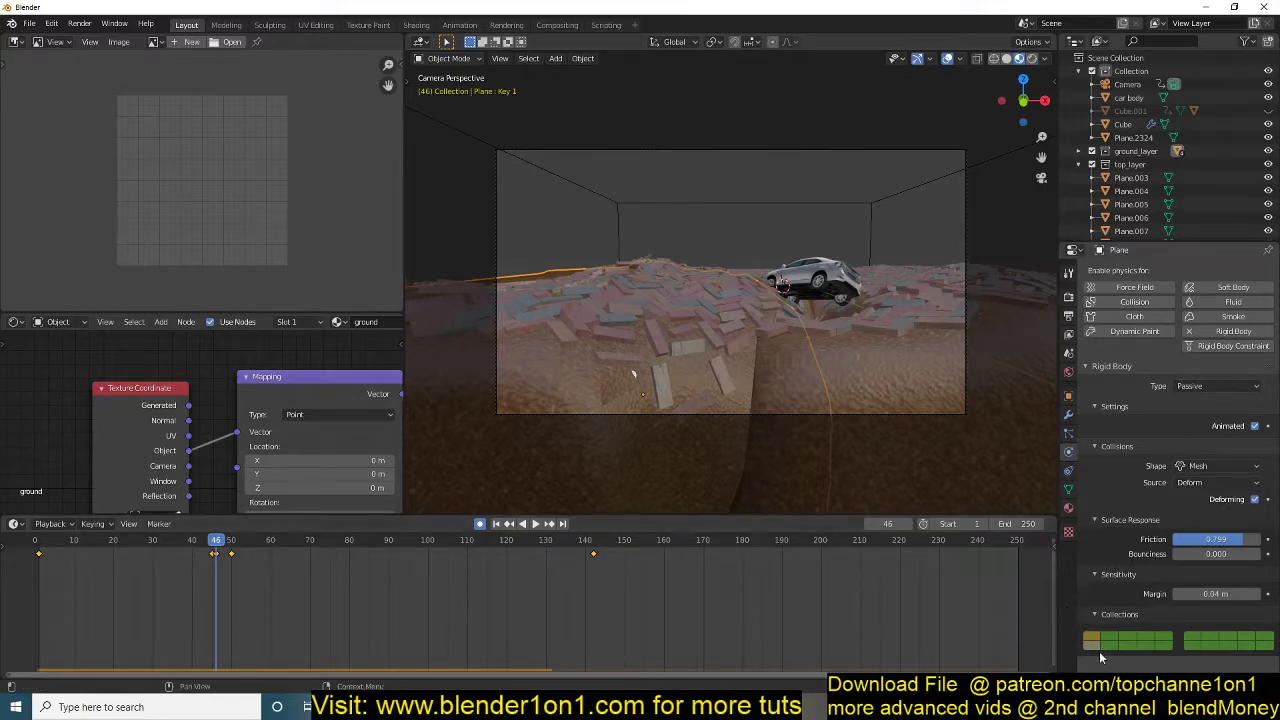
pyautogui.click(687, 321)
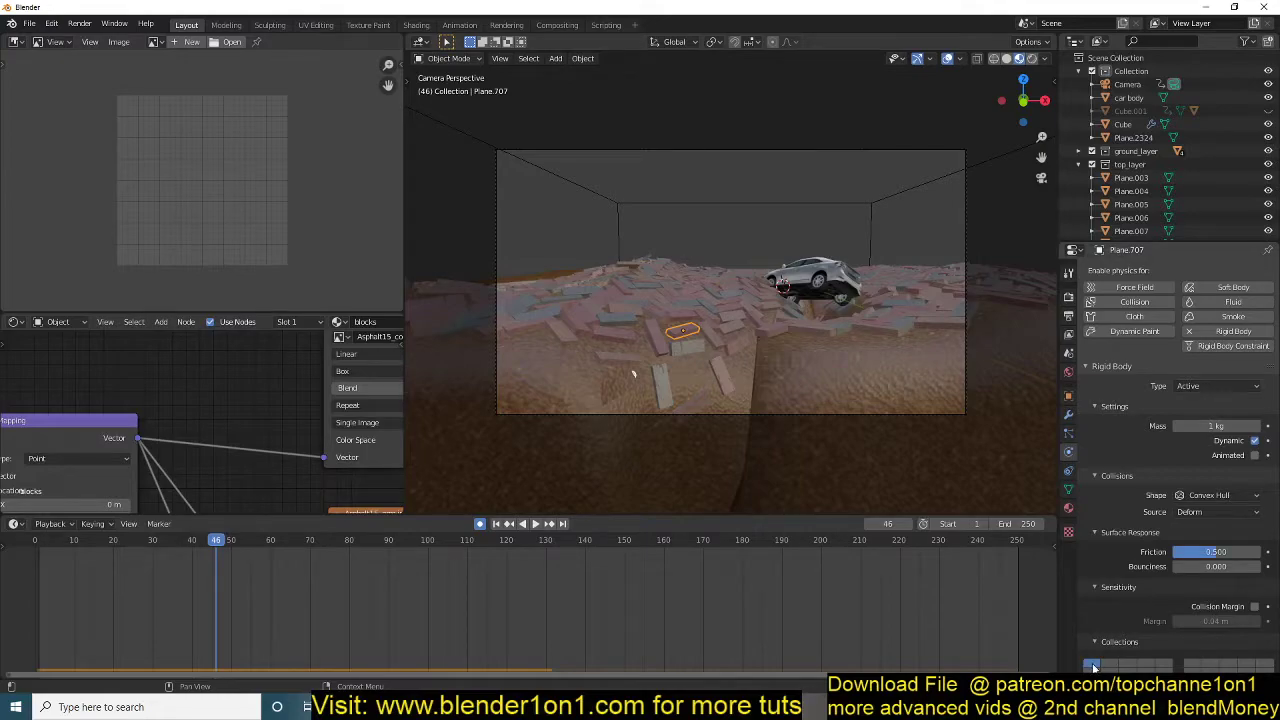
pyautogui.click(589, 400)
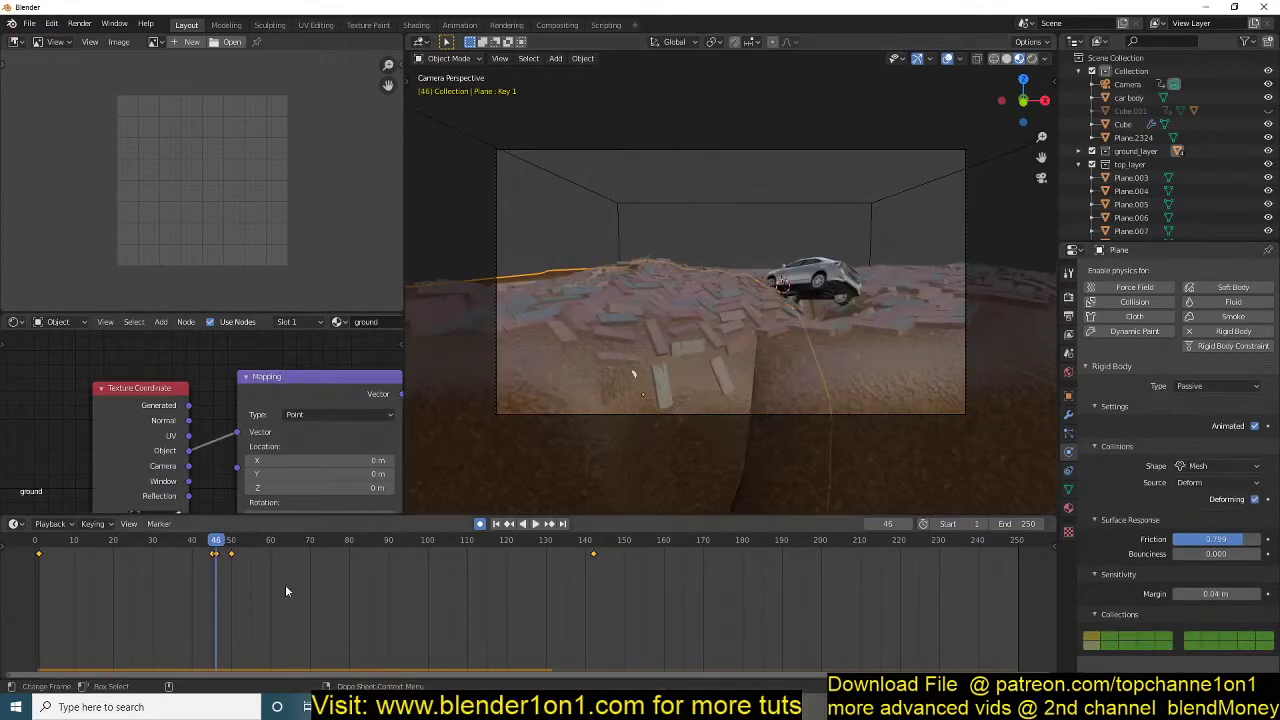
pyautogui.hotkey('shift', 'Left')
pyautogui.press('space')
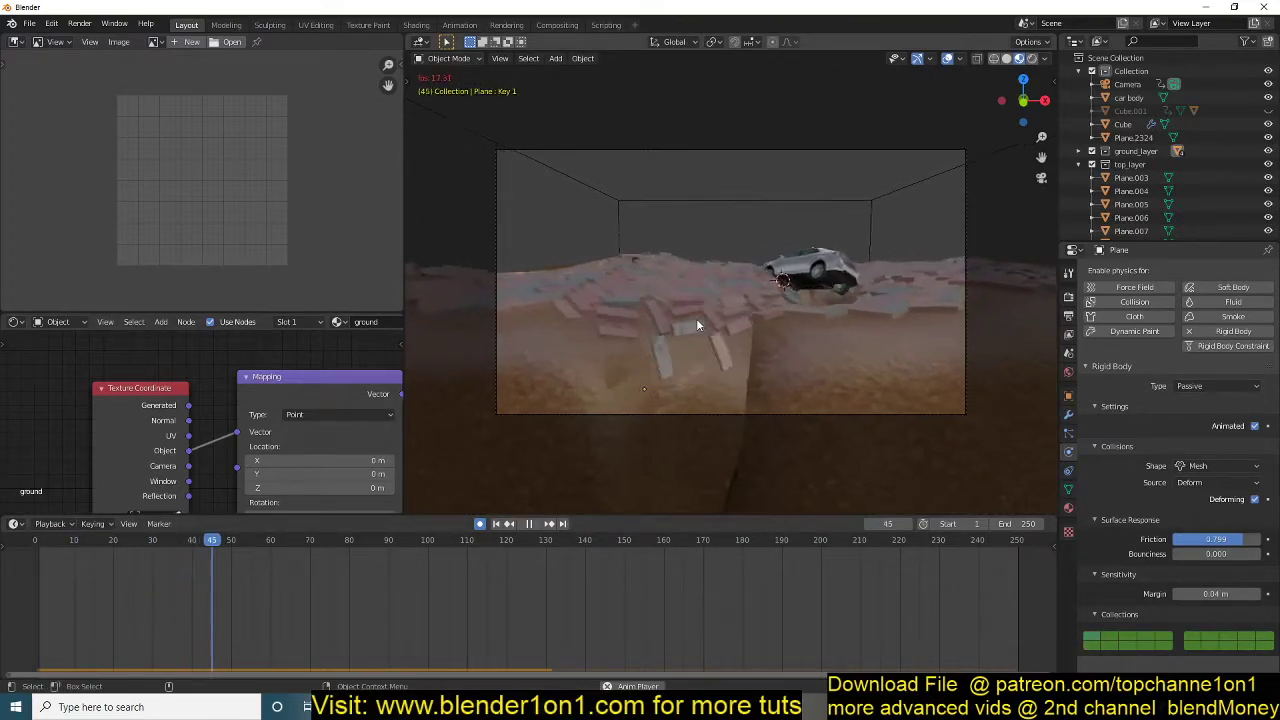
pyautogui.press('space')
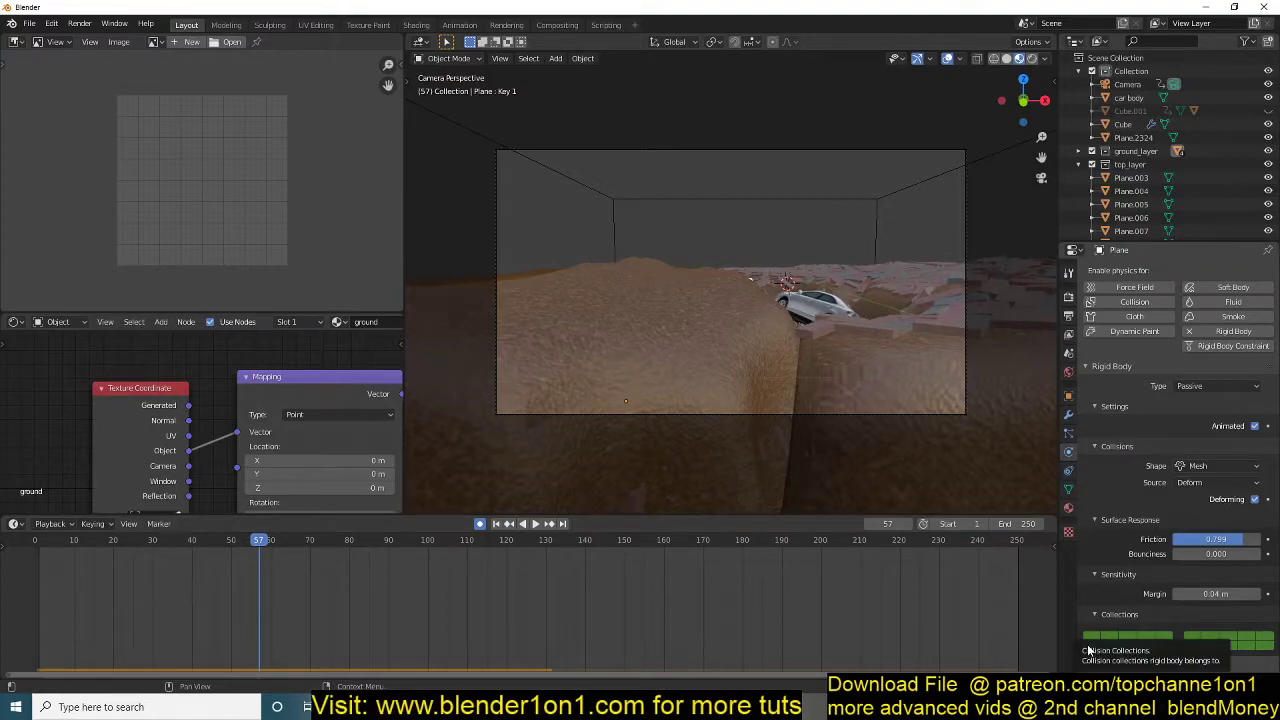
# Step frames 46–50 and switch the ground plane to a different collision collection.
pyautogui.click(700, 417)
pyautogui.press('Left')
pyautogui.press('Left')
pyautogui.press('Left')
pyautogui.press('Left')
pyautogui.press('Left')
pyautogui.press('Left')
pyautogui.press('Left')
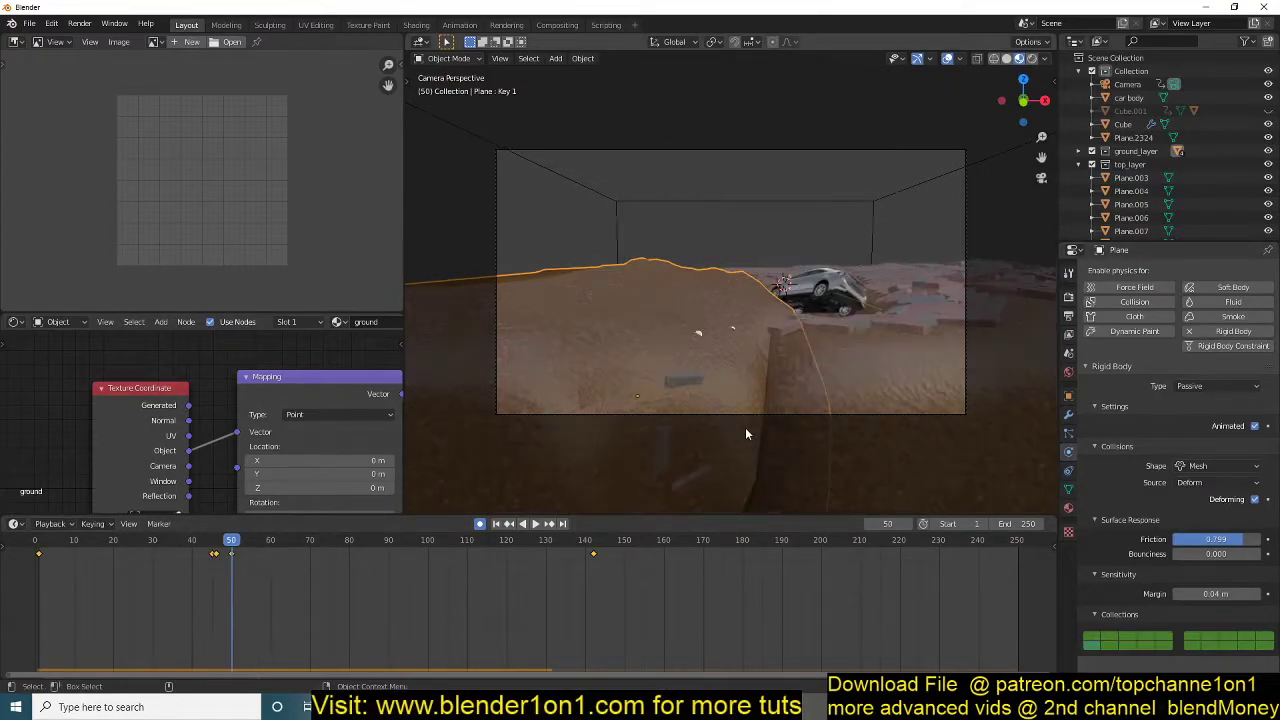
pyautogui.press('Left')
pyautogui.press('Left')
pyautogui.press('Left')
pyautogui.press('Left')
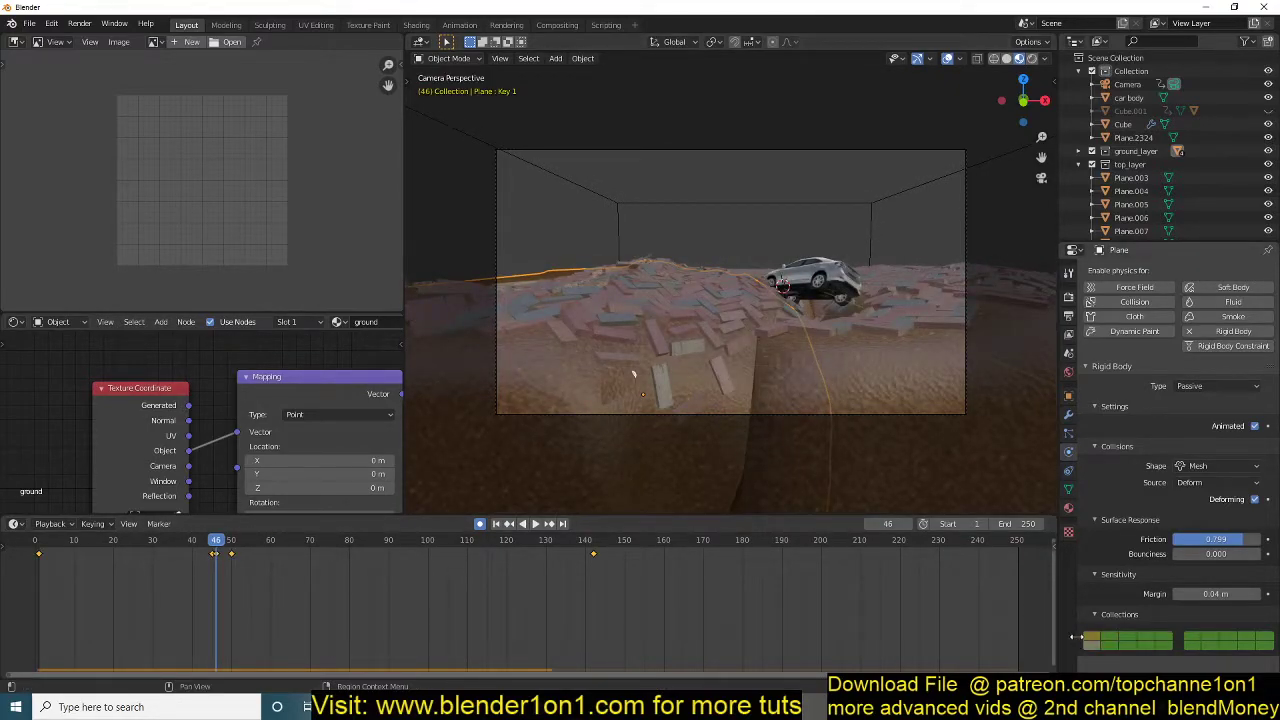
pyautogui.press('Right')
pyautogui.press('Right')
pyautogui.press('Right')
pyautogui.press('Right')
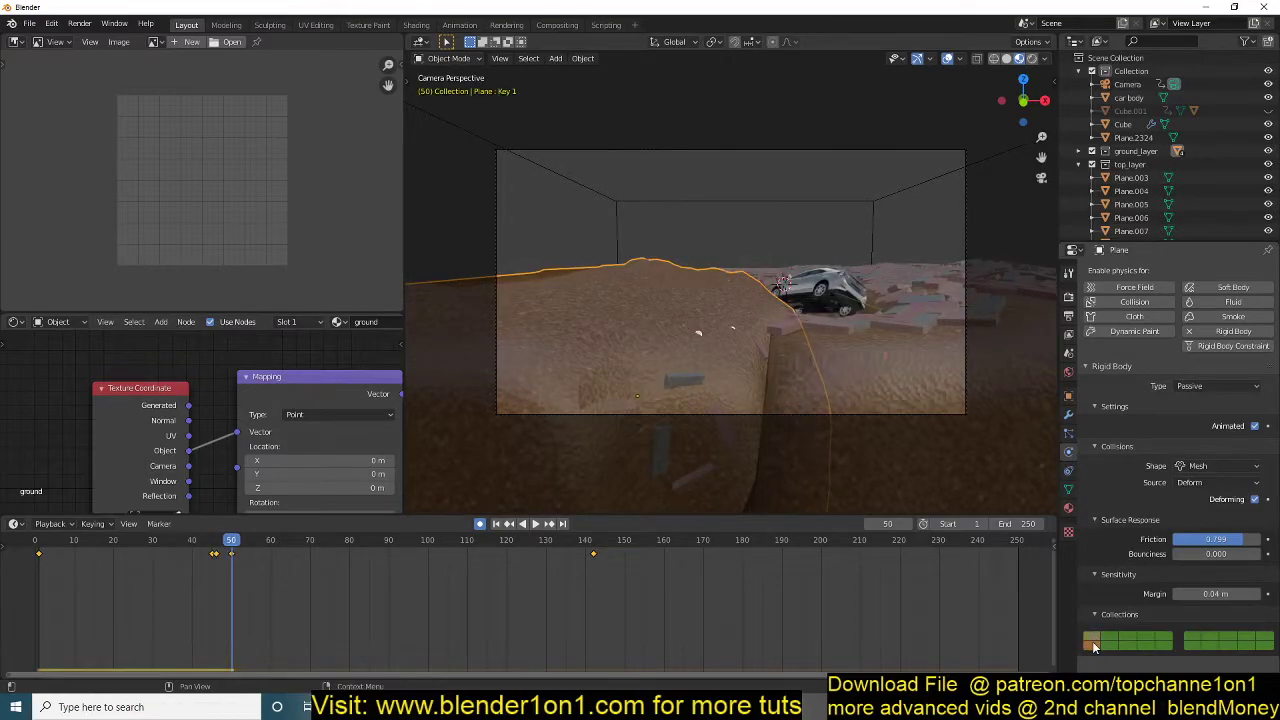
pyautogui.click(1112, 643)
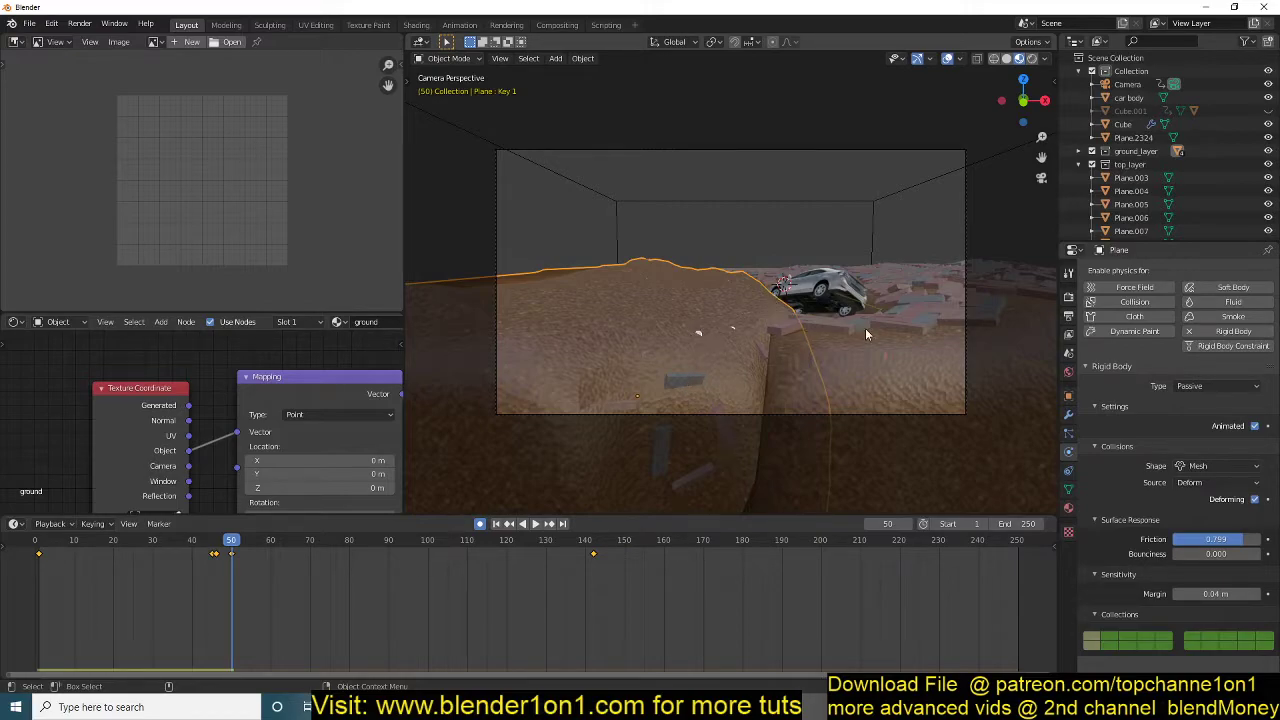
pyautogui.moveTo(769, 310); pyautogui.dragTo(704, 340, button='middle')
# Return to camera view, rewind to frame 0, and bake the rigid-body cache for frames 1–250.
pyautogui.click(737, 330)
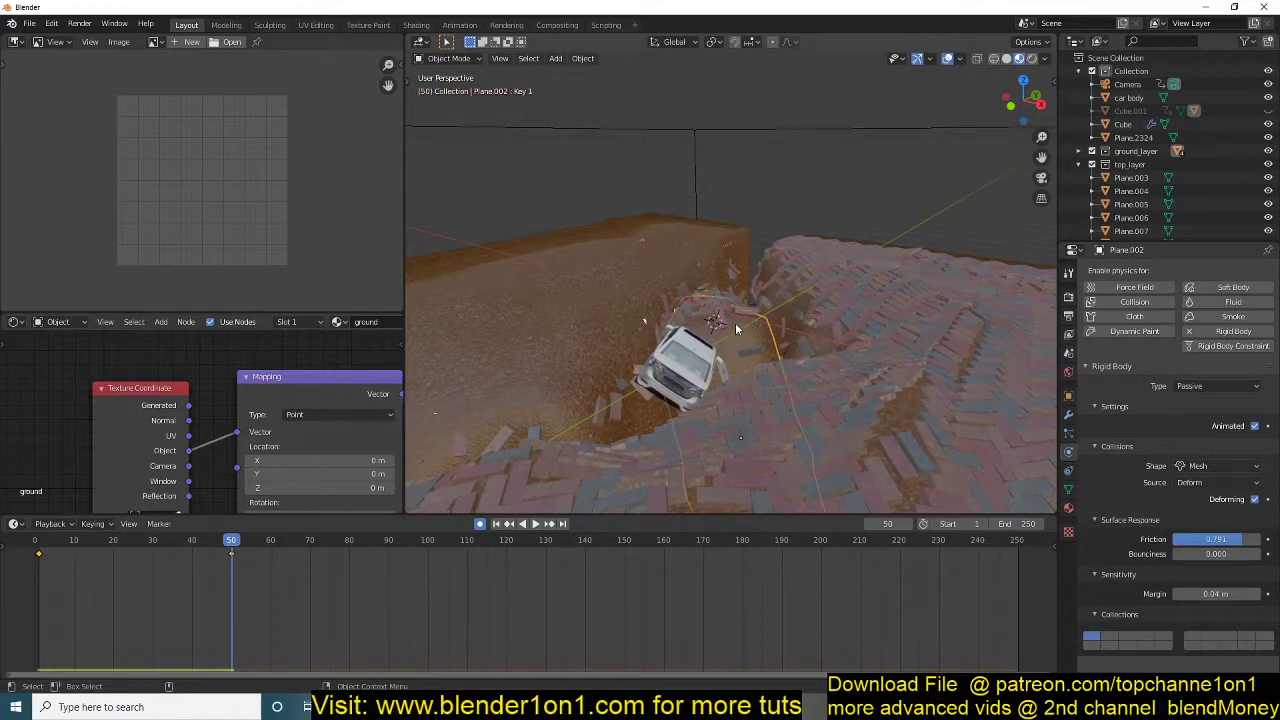
pyautogui.press('KP_0')
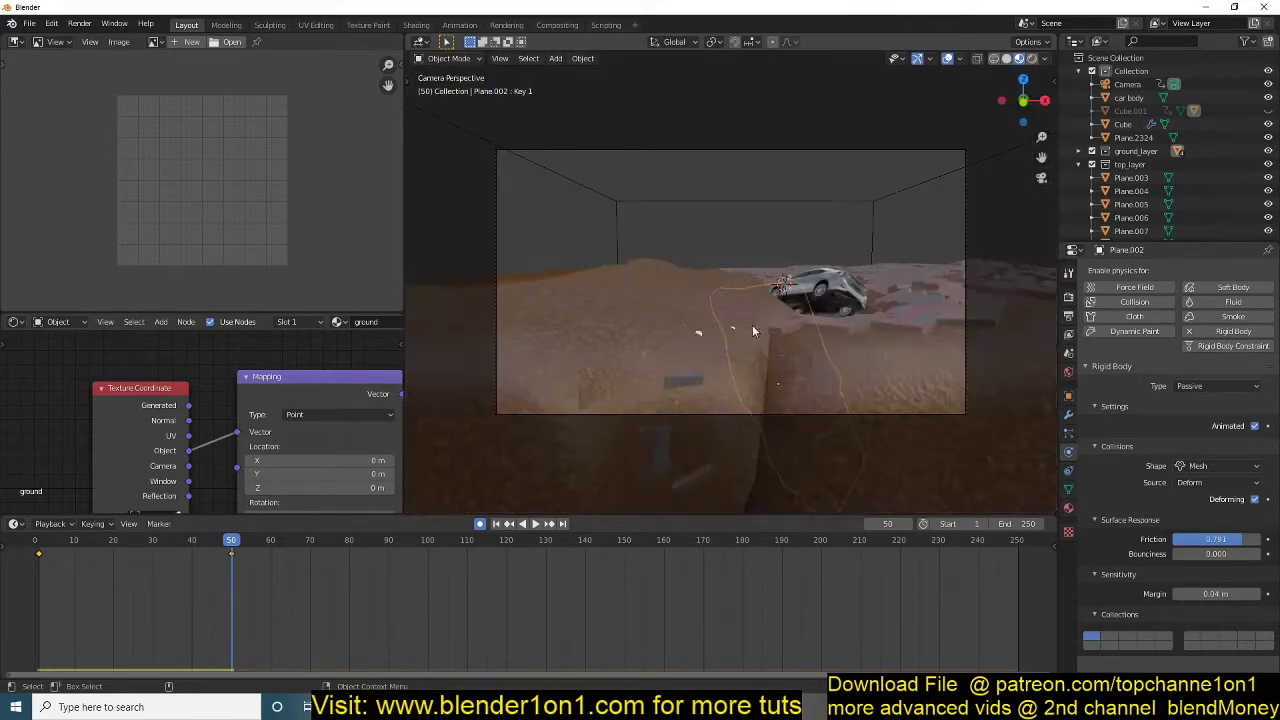
pyautogui.rightClick(35, 573)
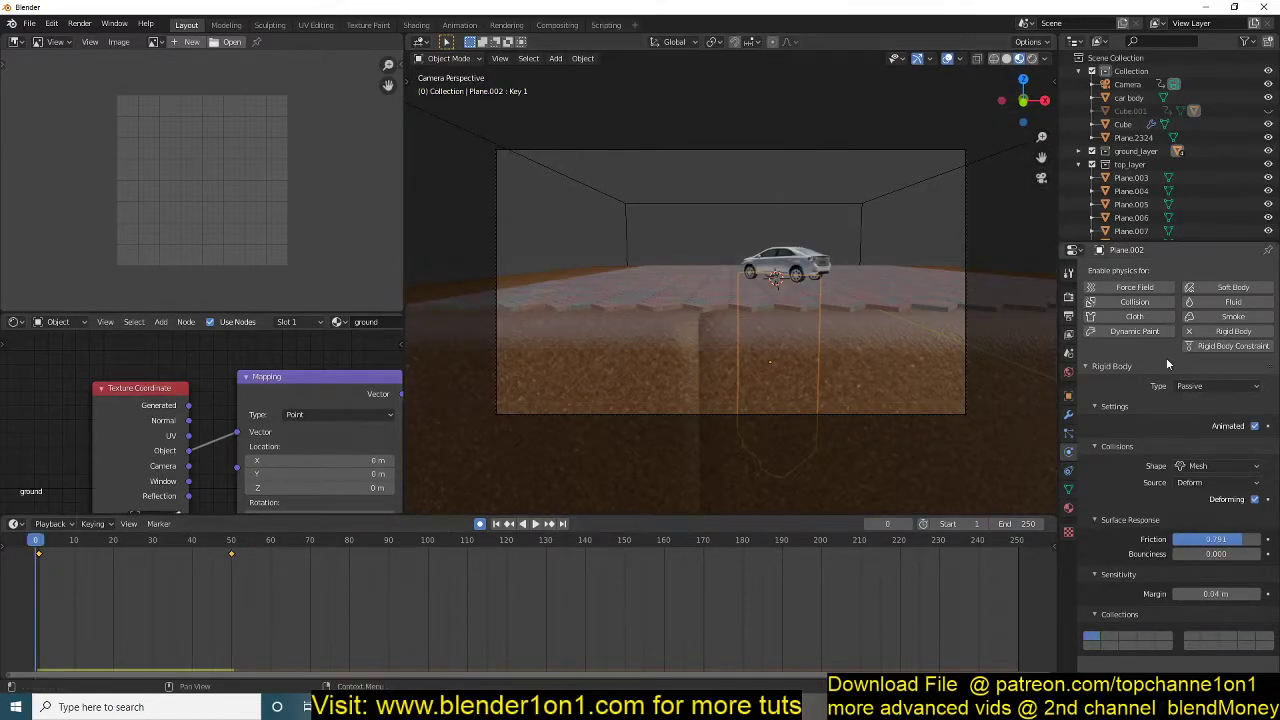
pyautogui.click(1068, 355)
pyautogui.click(1150, 558)
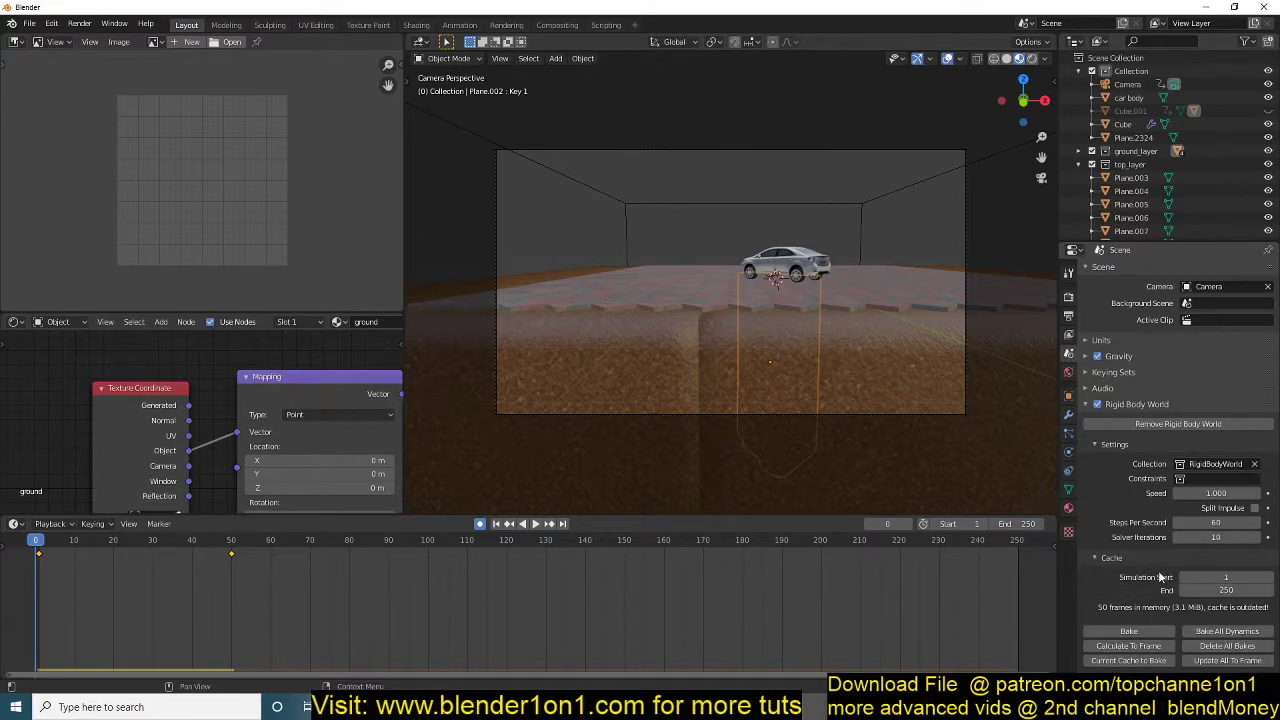
pyautogui.click(1128, 631)
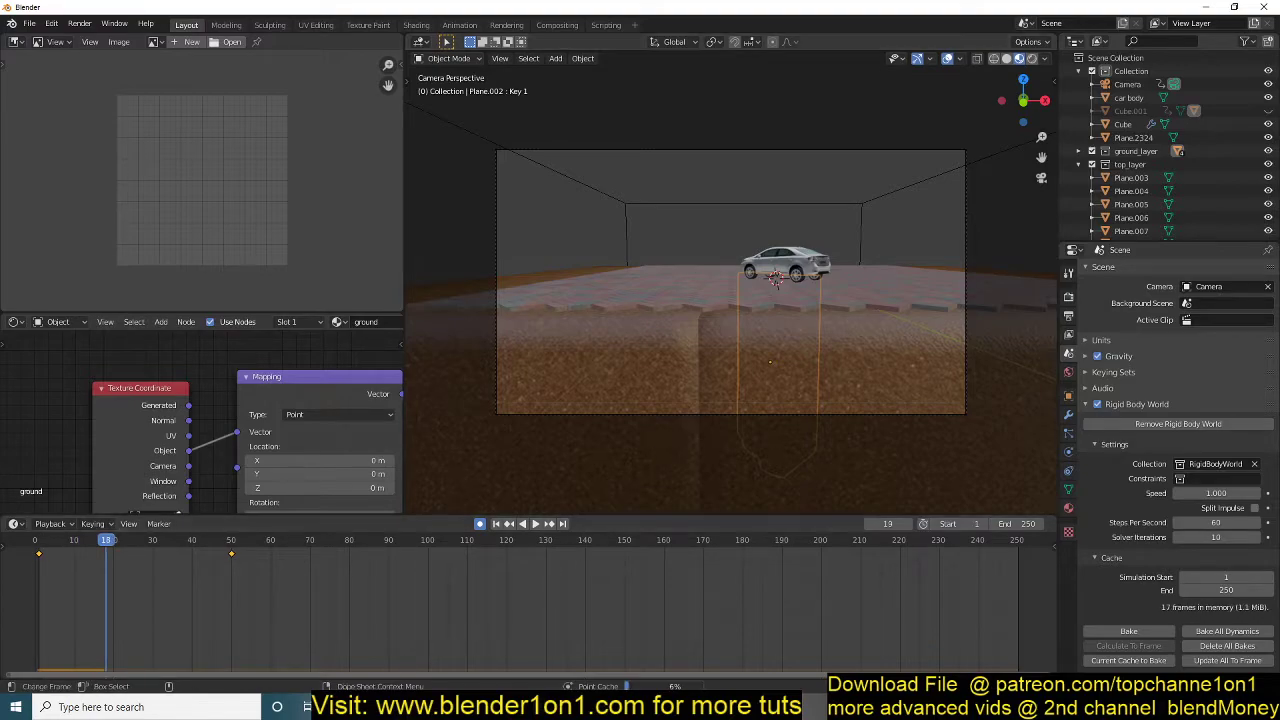
# Close the Premiere Pro window and answer its save-changes prompt for Untitled.prproj.
pyautogui.moveTo(310, 707)
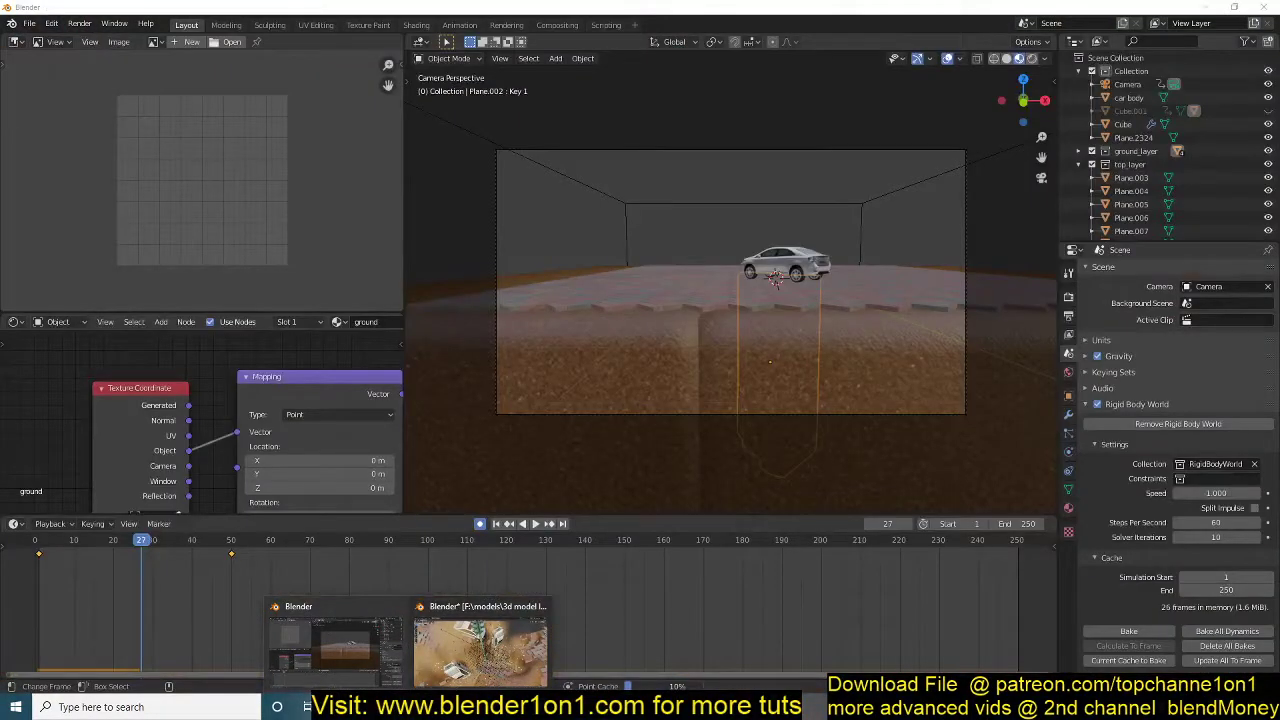
pyautogui.click(1206, 7)
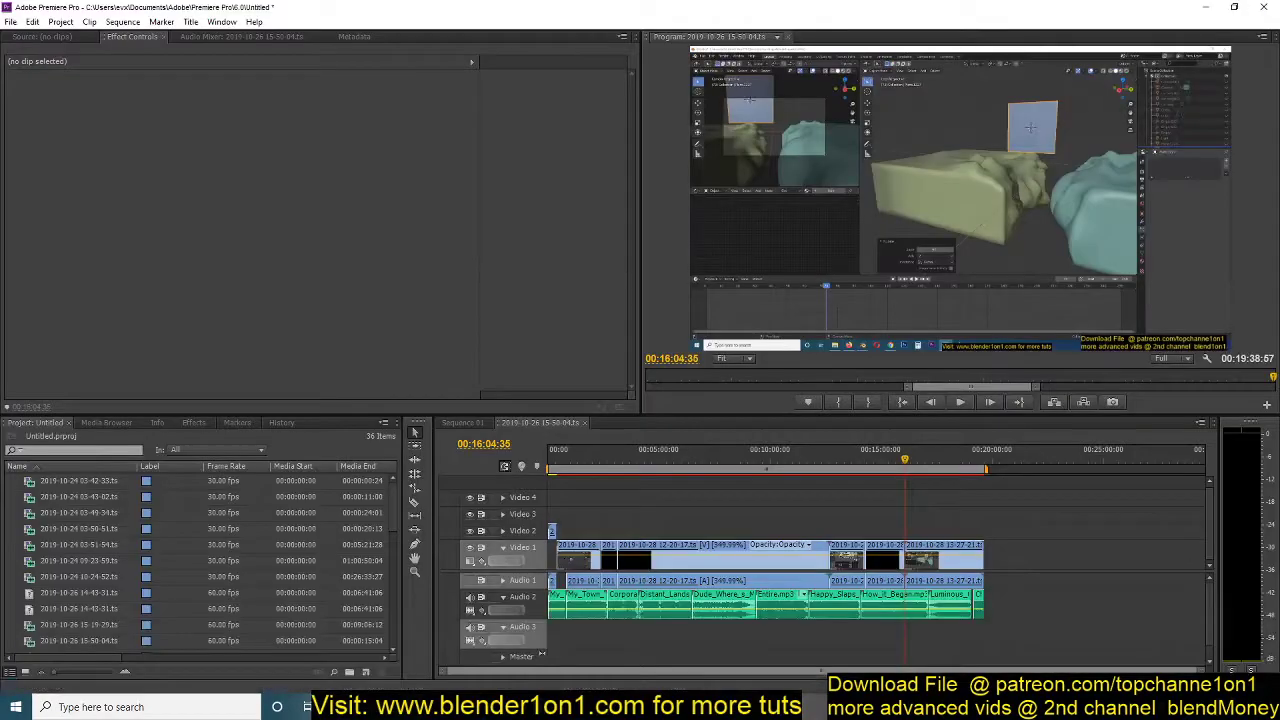
pyautogui.click(1263, 7)
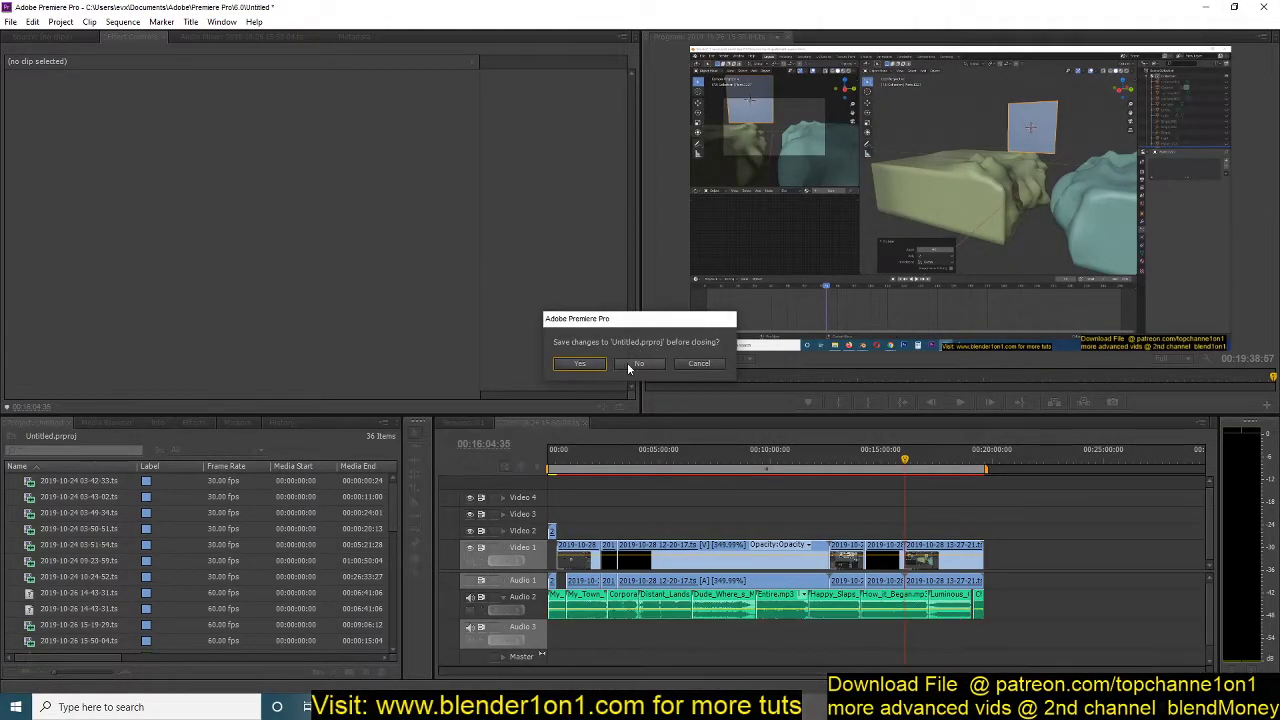
pyautogui.click(630, 363)
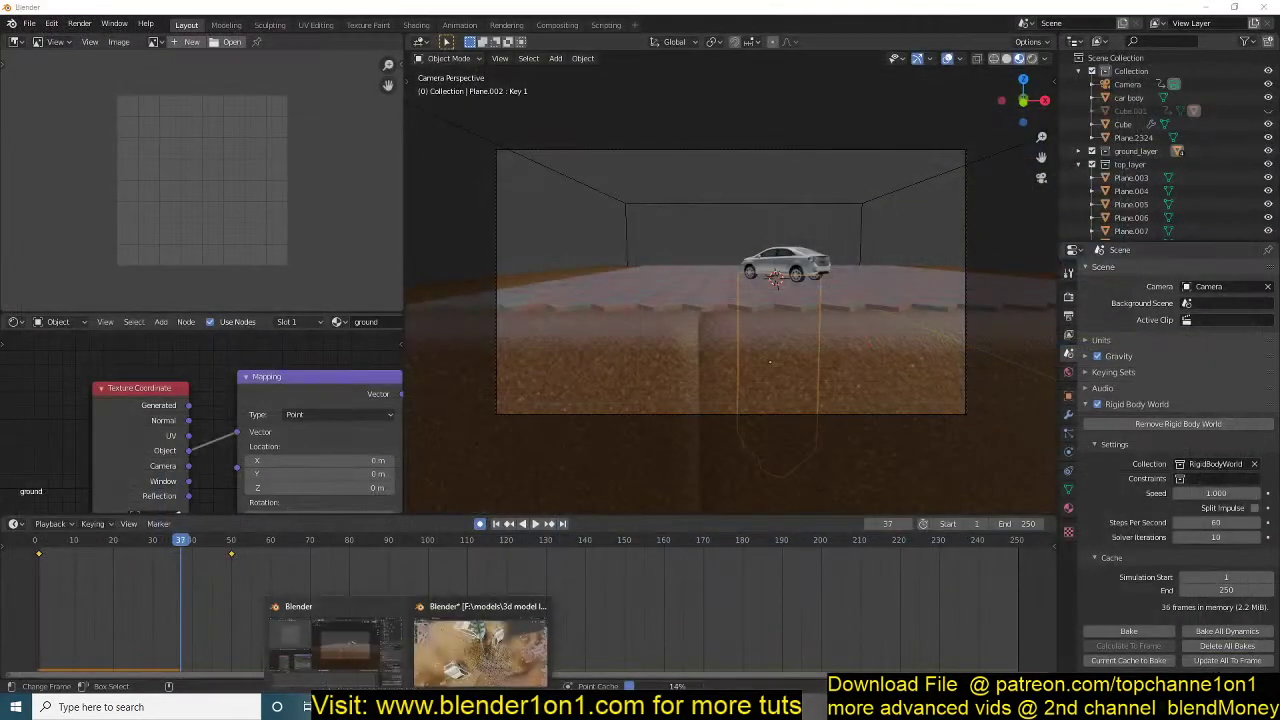
# Close the earthquake Blender file with Don't Save, returning to the baking car scene.
pyautogui.moveTo(410, 706)
pyautogui.click(478, 657)
pyautogui.click(1263, 7)
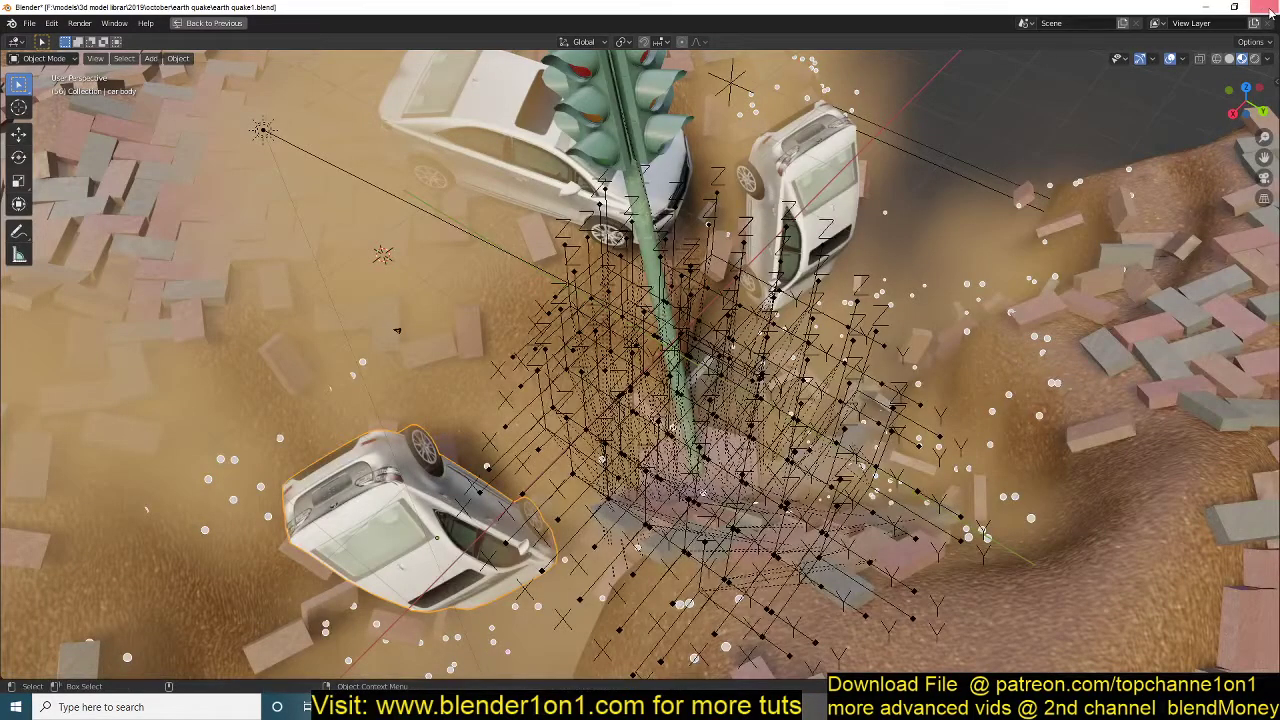
pyautogui.click(678, 373)
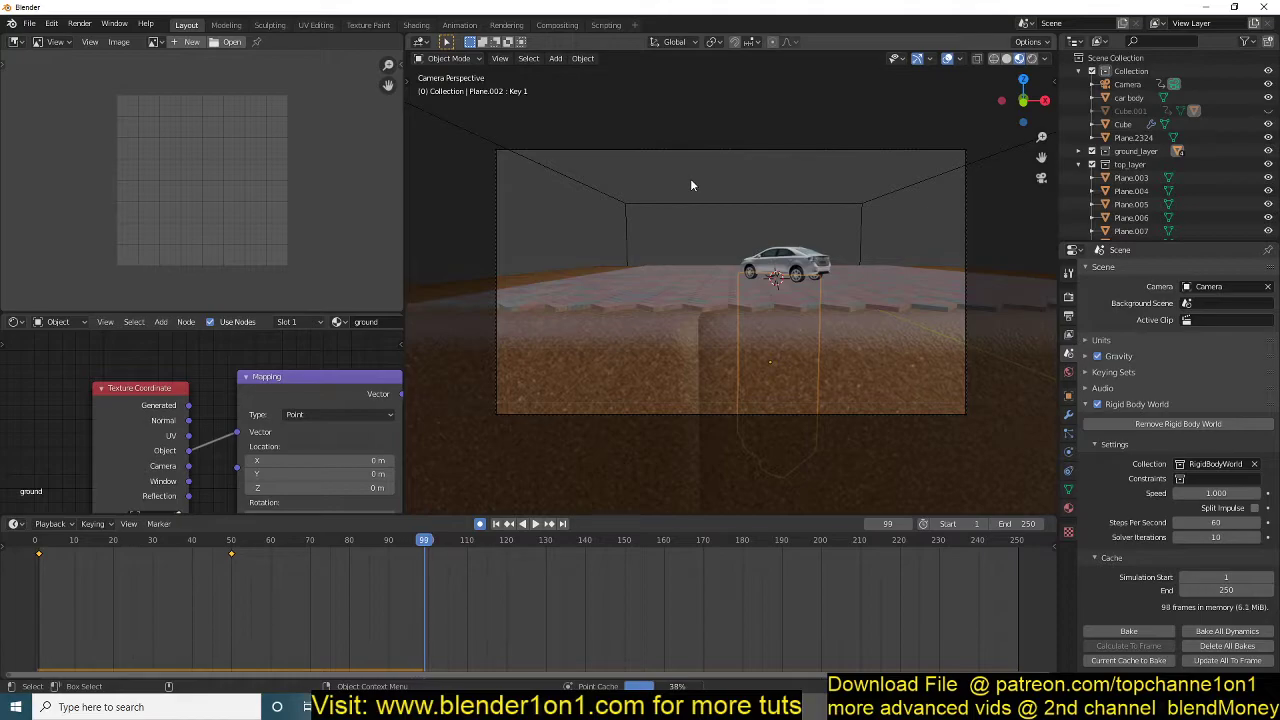
# Stop the bake at 100 frames, preview playback, and show the ground Plane's passive rigid-body physics.
pyautogui.press('Escape')
pyautogui.press('space')
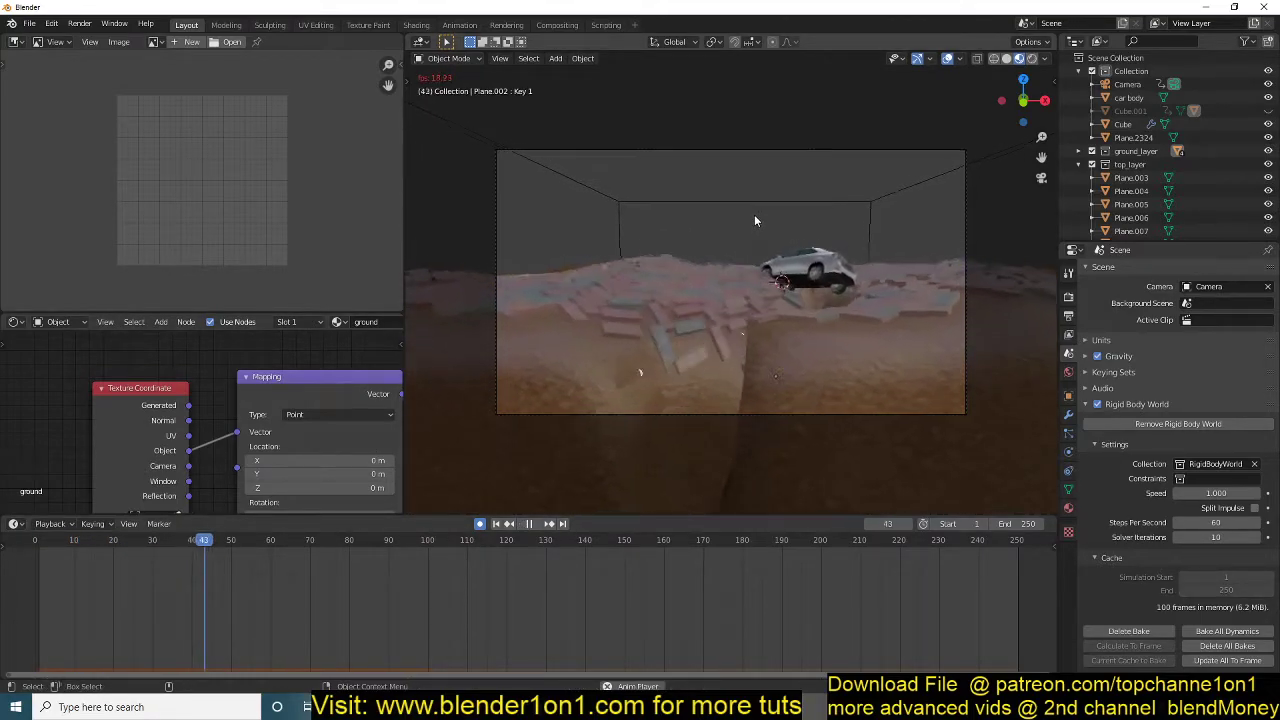
pyautogui.press('space')
pyautogui.click(674, 315)
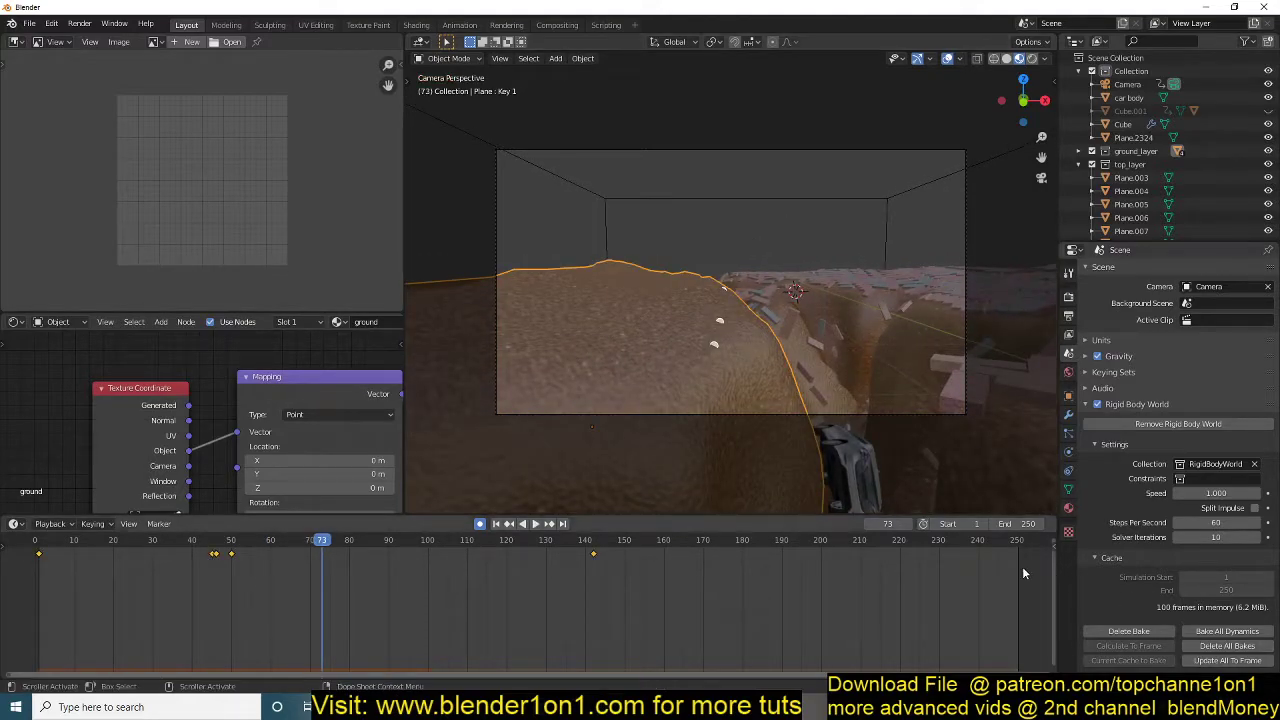
pyautogui.click(1068, 451)
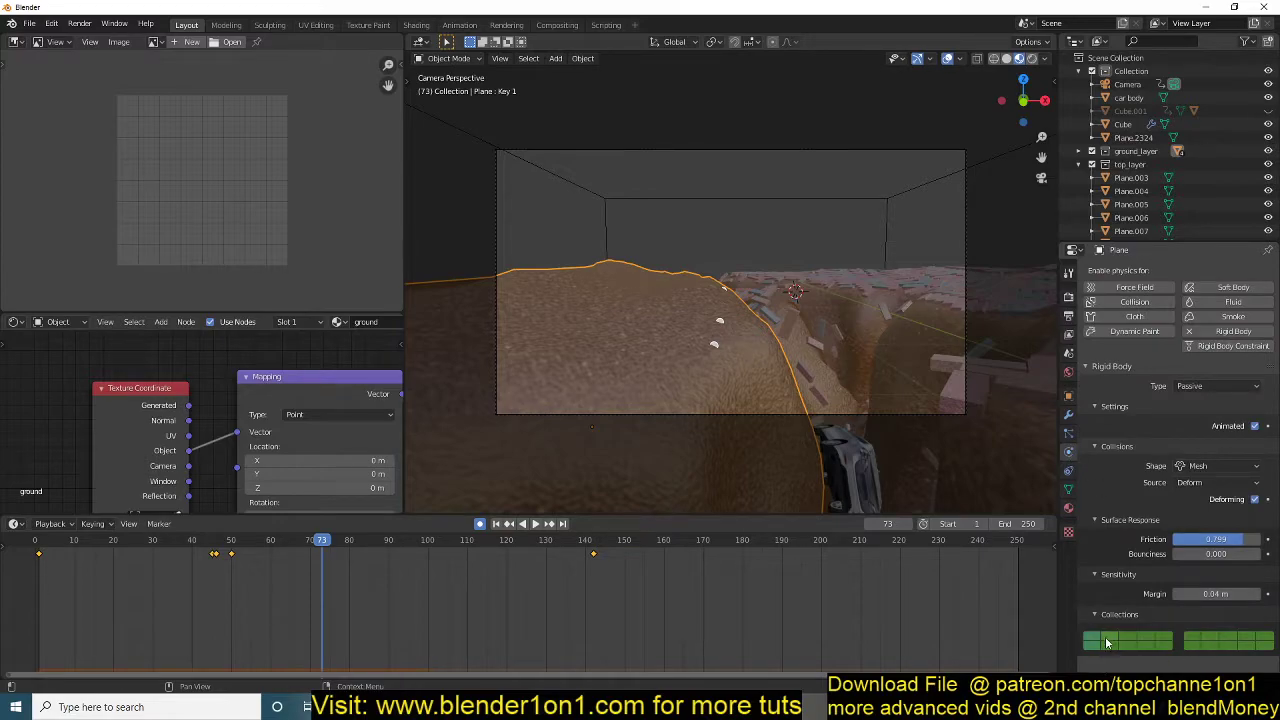
# Switch the lower area to the Graph Editor and fit and stretch the curves into view.
pyautogui.hotkey('ctrl', 'Tab')
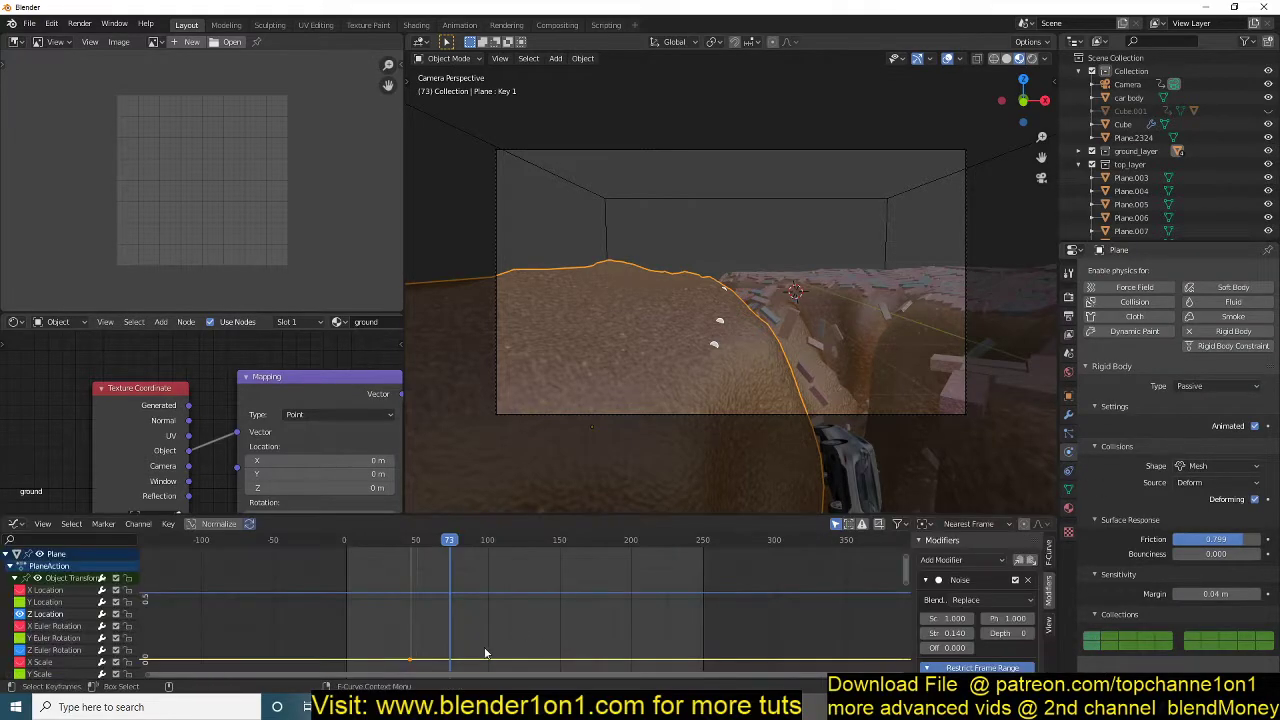
pyautogui.scroll(-2, 420, 651)
pyautogui.scroll(-2, 64, 619)
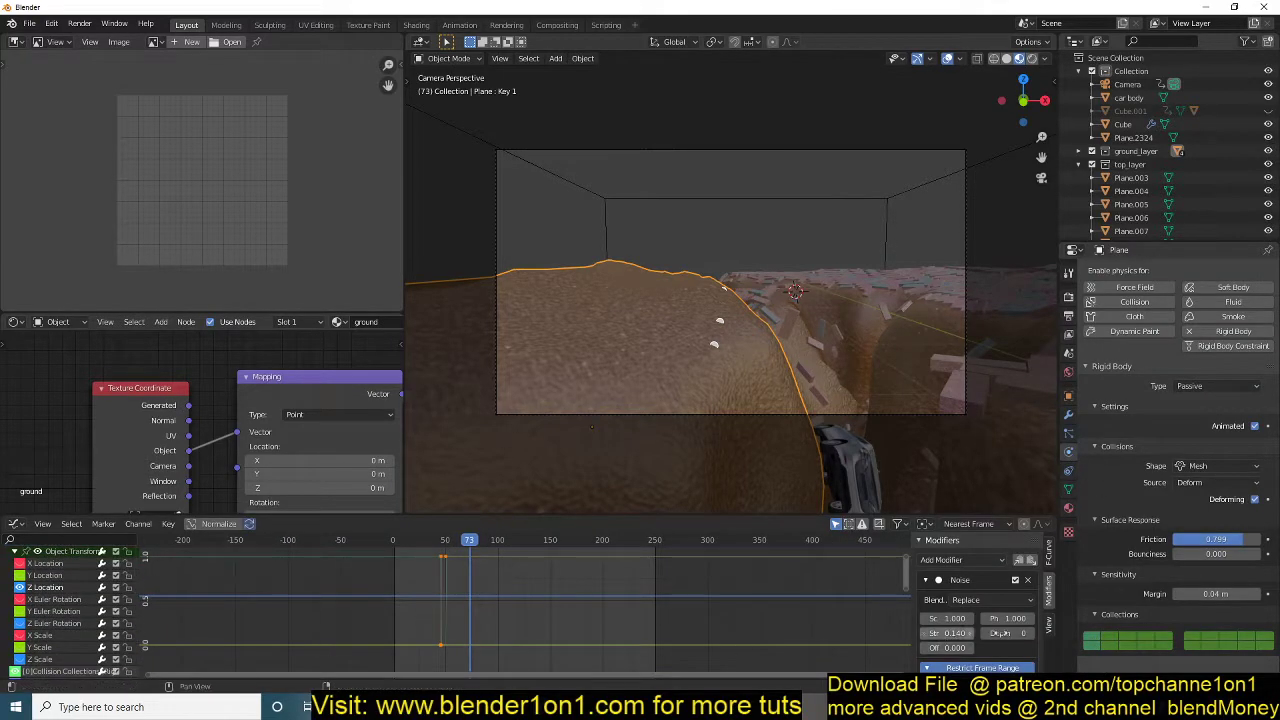
pyautogui.scroll(-1, 180, 630)
pyautogui.scroll(-2, 40, 650)
pyautogui.scroll(-3, 50, 630)
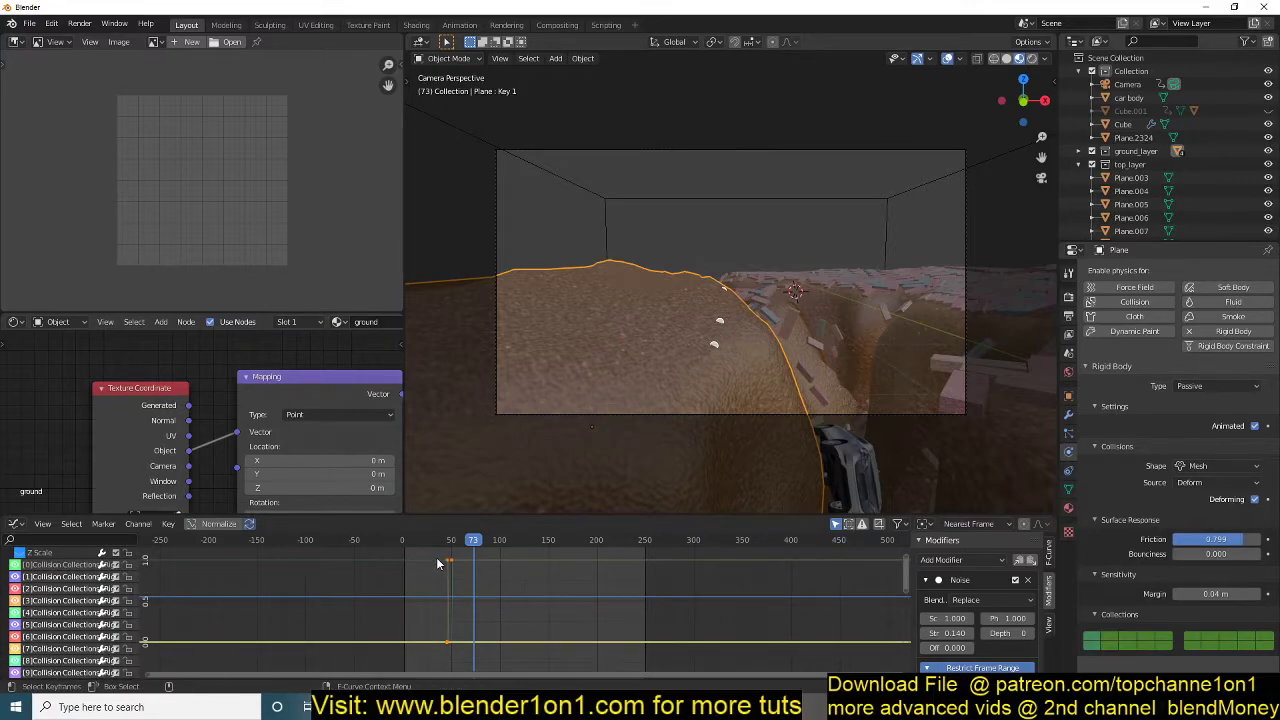
pyautogui.press('Home')
pyautogui.scroll(2, 442, 562)
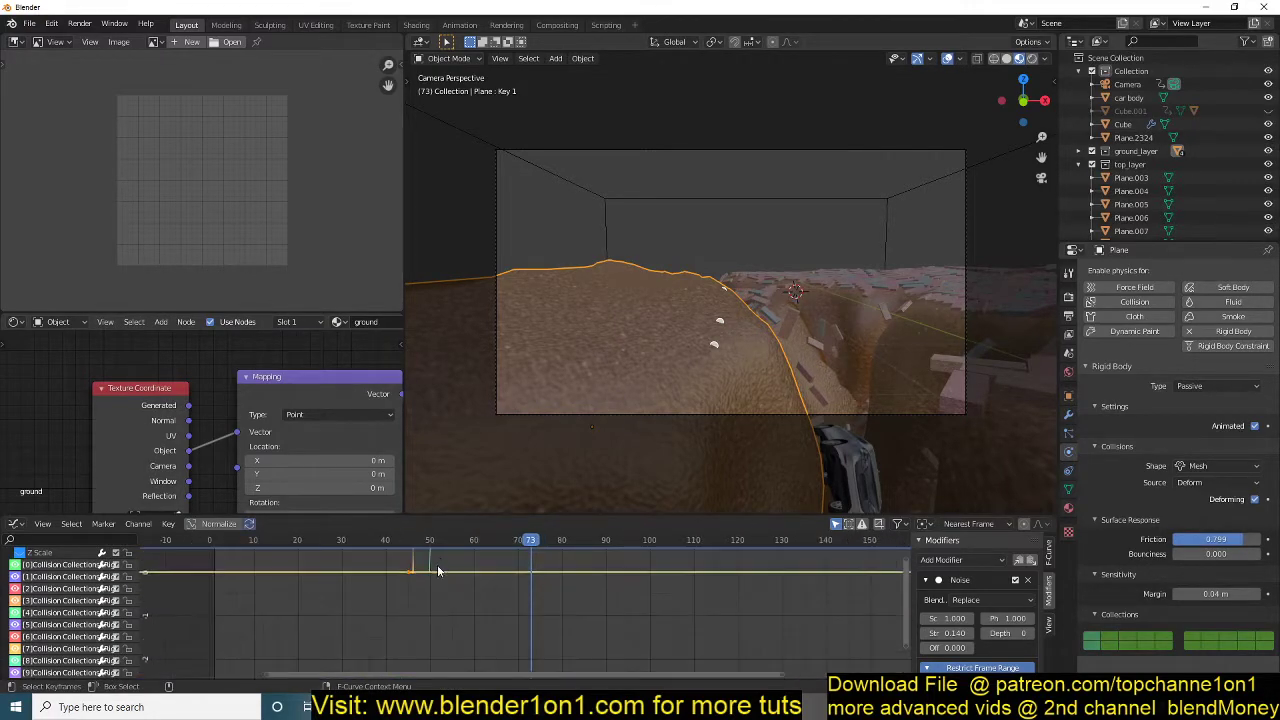
pyautogui.keyDown('ctrl'); pyautogui.moveTo(470, 600); pyautogui.dragTo(476, 545, button='middle'); pyautogui.keyUp('ctrl')
# Scrub to frames 45–46 where the green curve dips.
pyautogui.moveTo(455, 538); pyautogui.dragTo(359, 564)
pyautogui.scroll(-3, 118, 628)
pyautogui.scroll(-2, 120, 630)
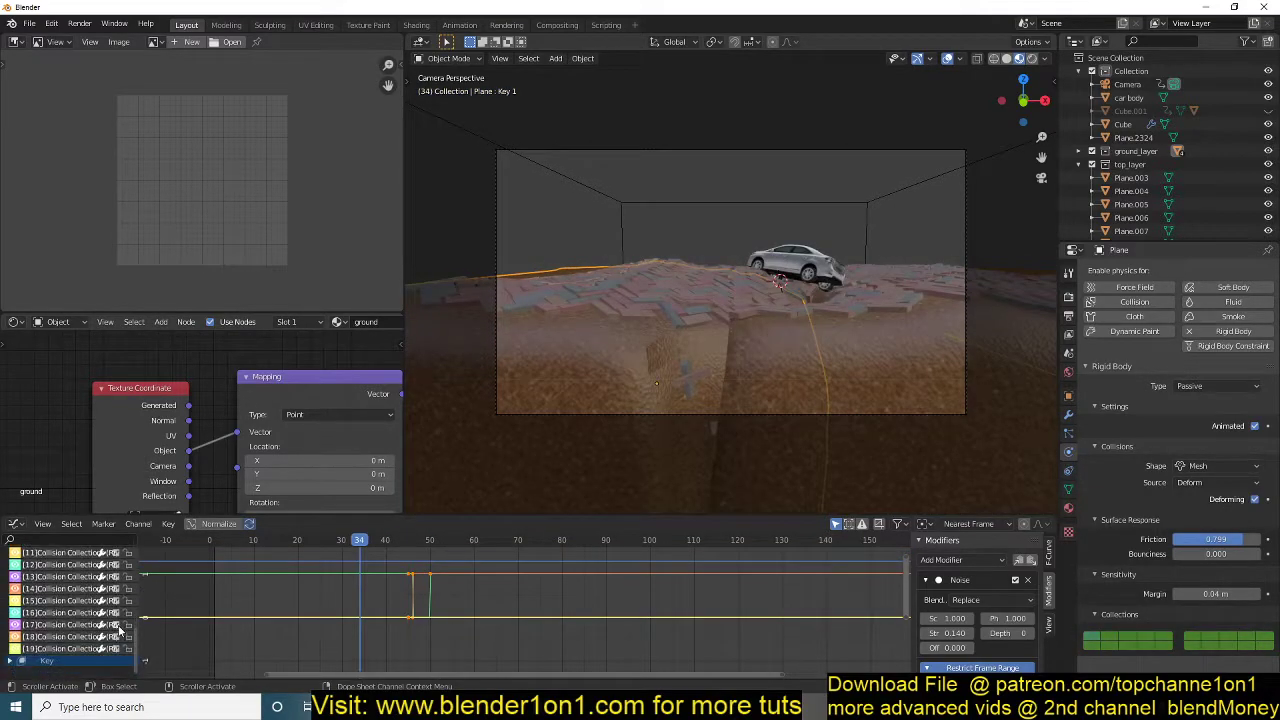
pyautogui.scroll(4, 343, 568)
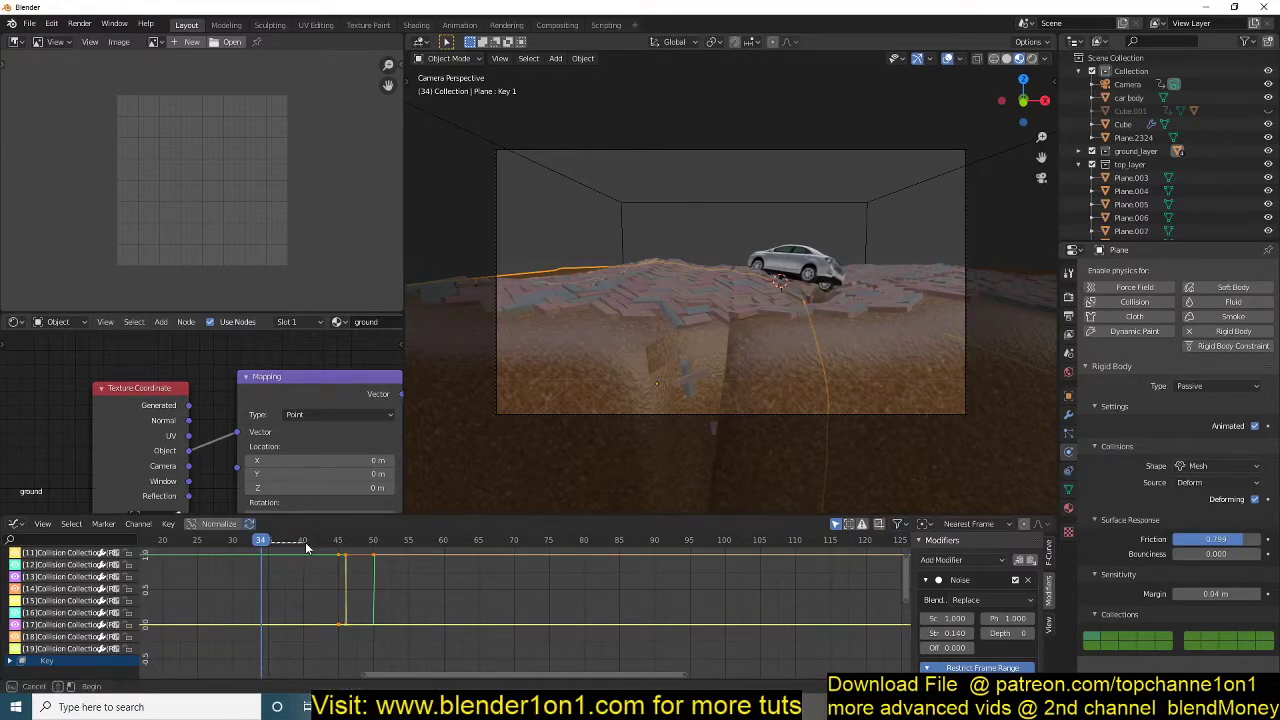
pyautogui.moveTo(284, 544); pyautogui.dragTo(360, 554)
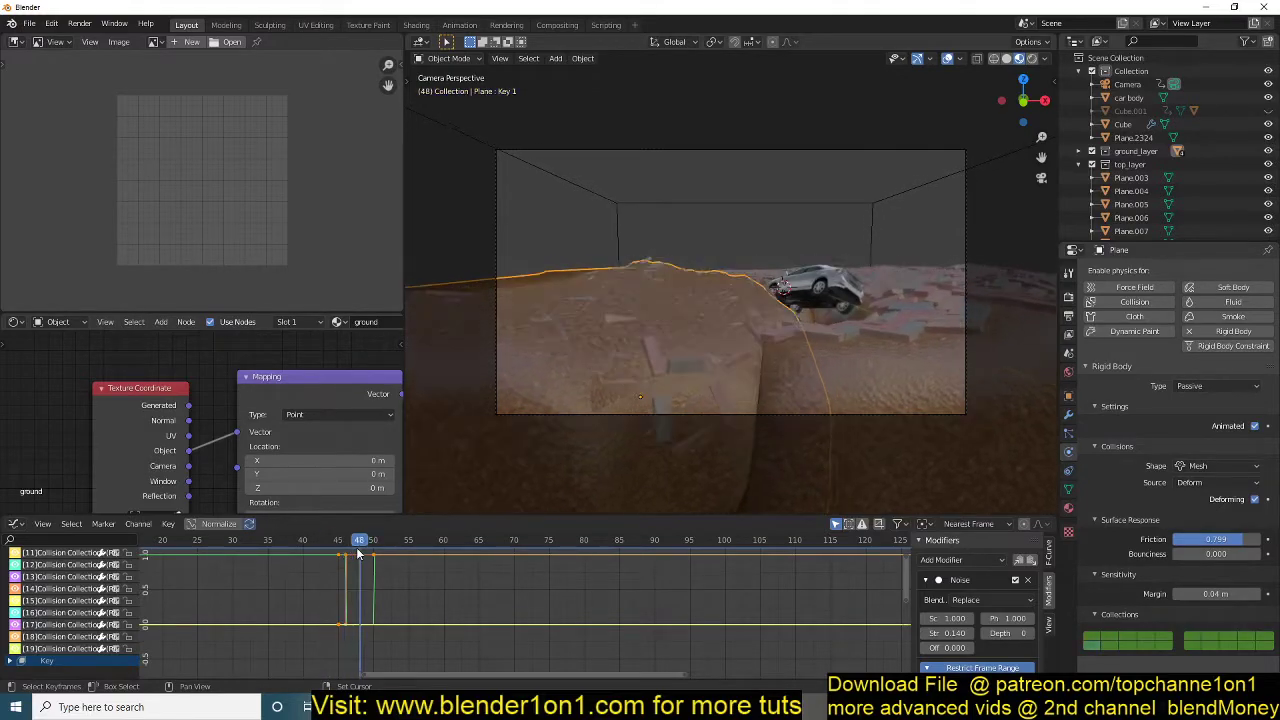
# Delete the dip keyframes from the green curve and replay from around frame 35.
pyautogui.click(345, 625)
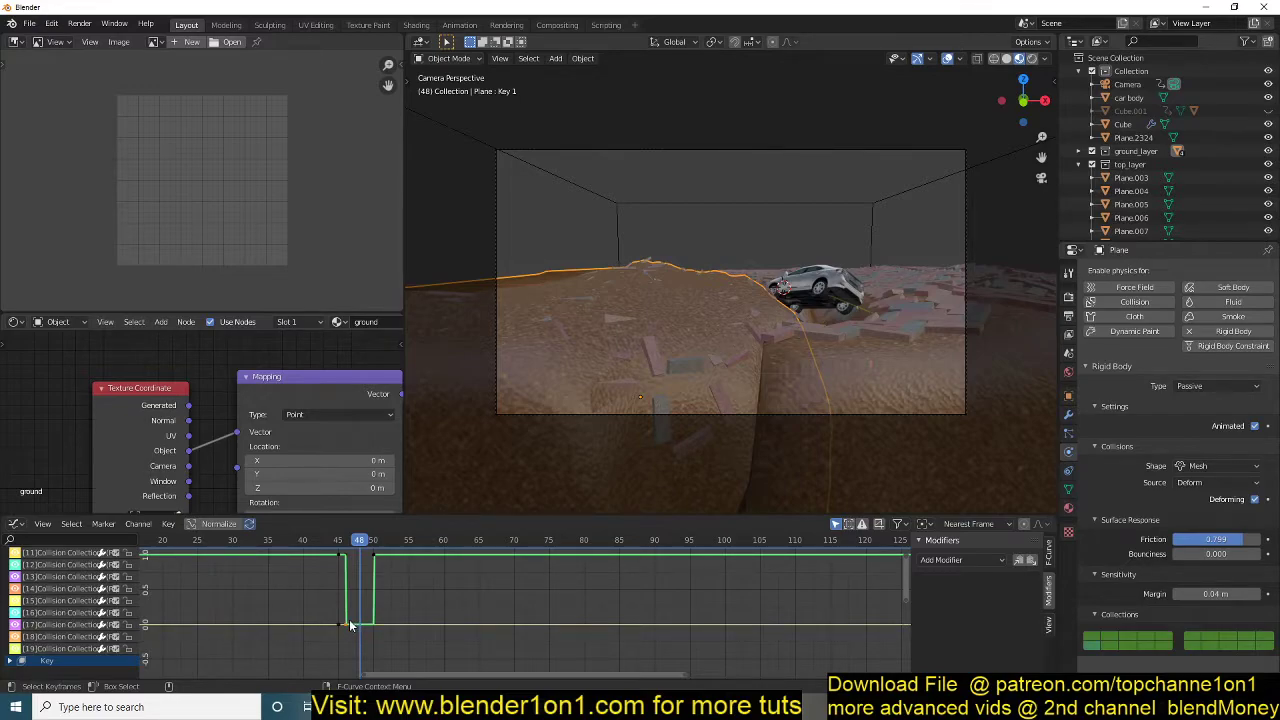
pyautogui.rightClick(349, 619)
pyautogui.click(348, 620)
pyautogui.moveTo(360, 541); pyautogui.dragTo(278, 551)
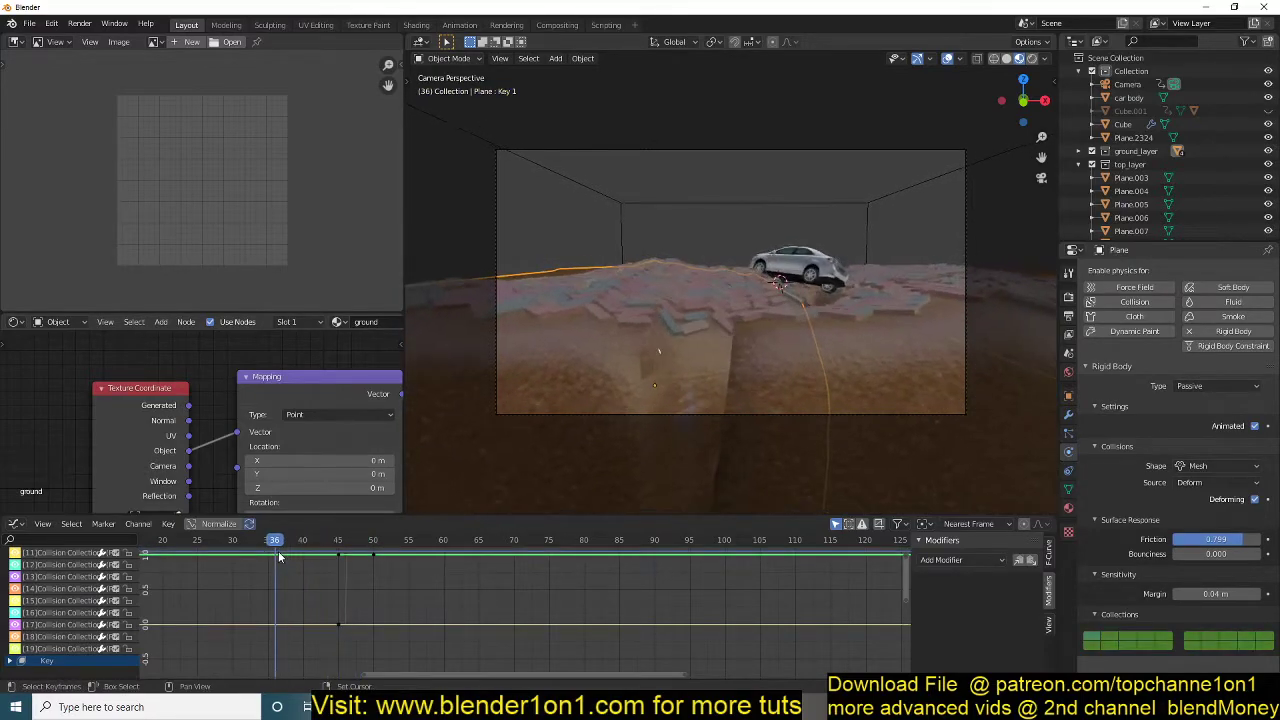
pyautogui.press('space')
pyautogui.press('Escape')
# Select the top curve's keyframe near frame 45, advance to frame 51, and restore the Timeline.
pyautogui.click(346, 608)
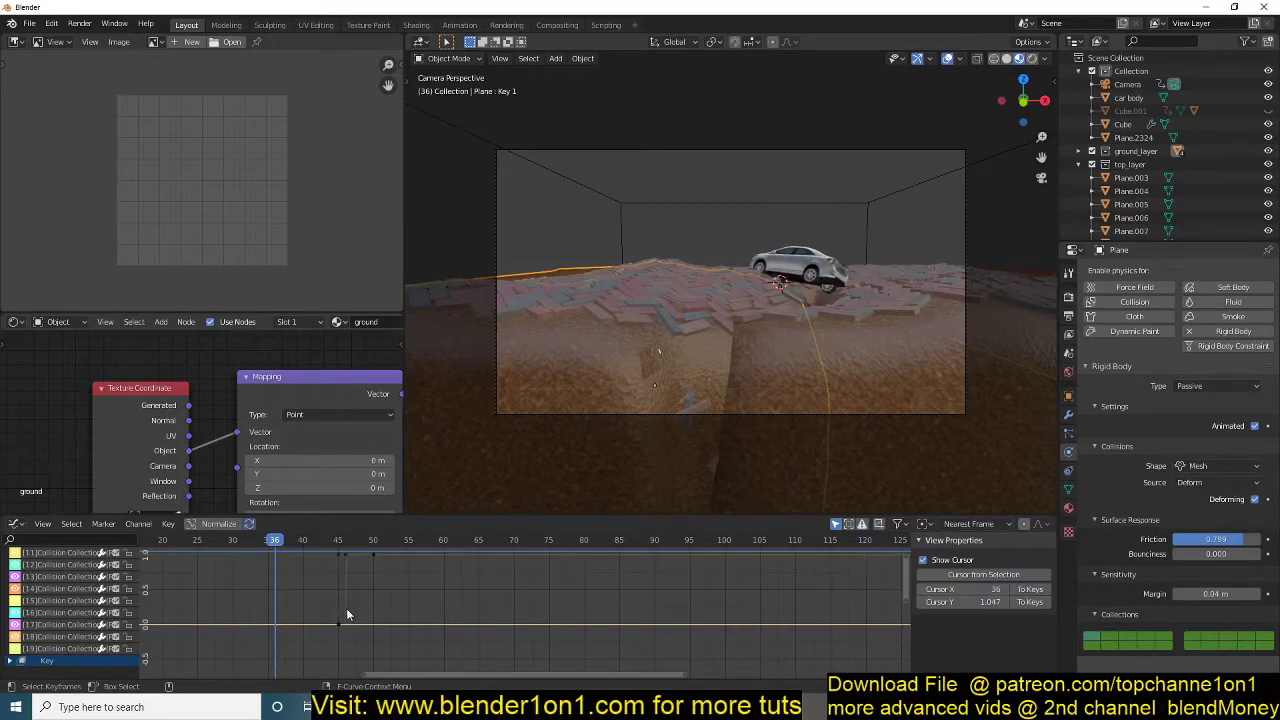
pyautogui.click(339, 555)
pyautogui.moveTo(313, 548); pyautogui.dragTo(396, 580)
pyautogui.hotkey('ctrl', 'Tab')
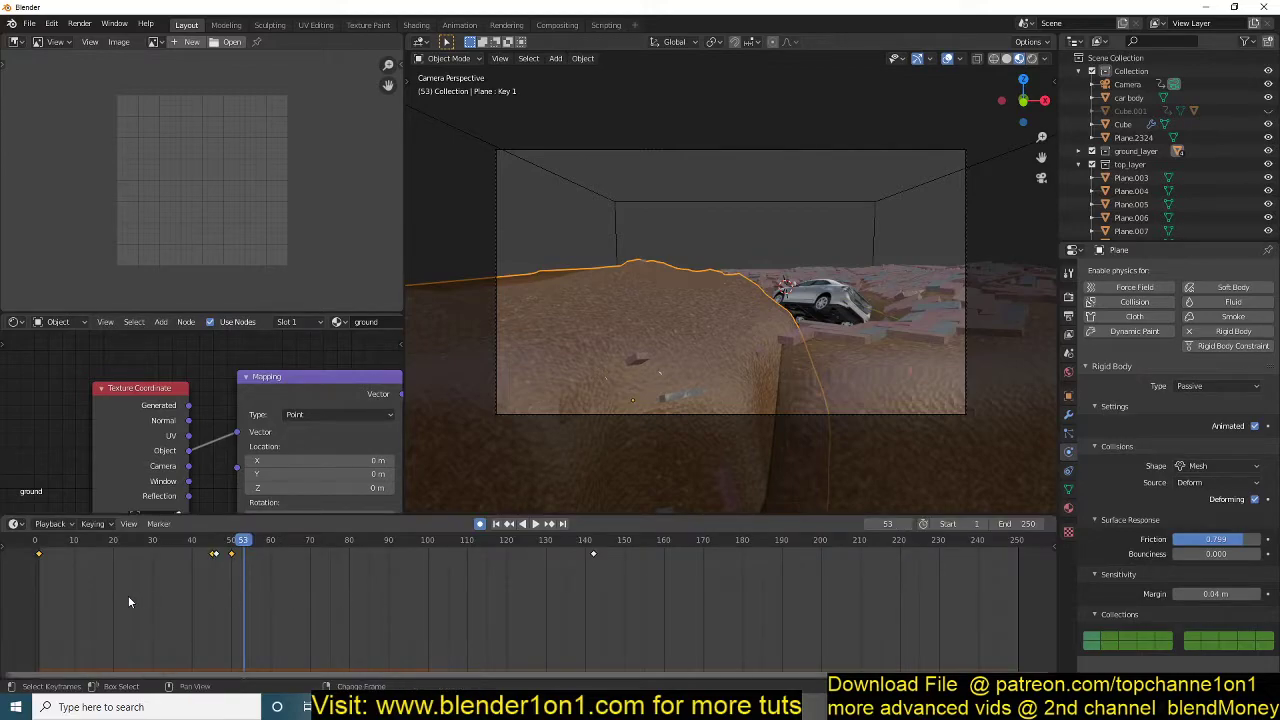
# From frame 1, delete the old Rigid Body World cache and bake the simulation again.
pyautogui.click(38, 616)
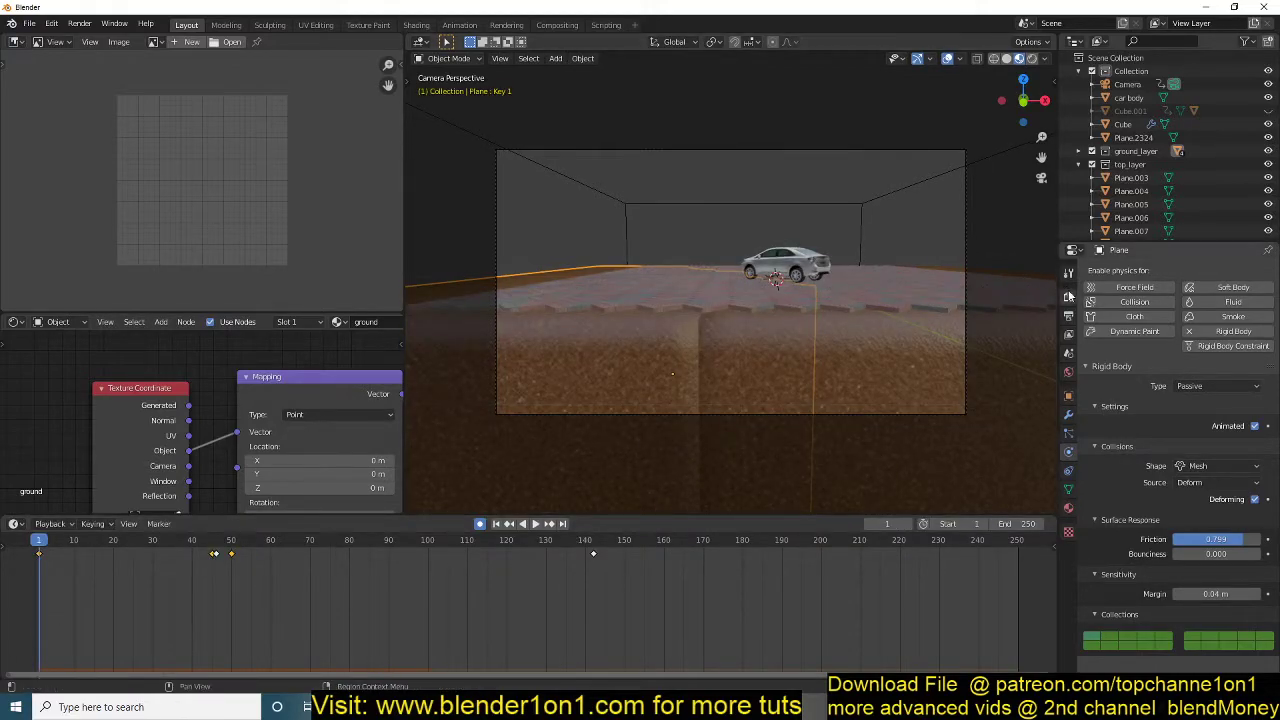
pyautogui.click(1068, 296)
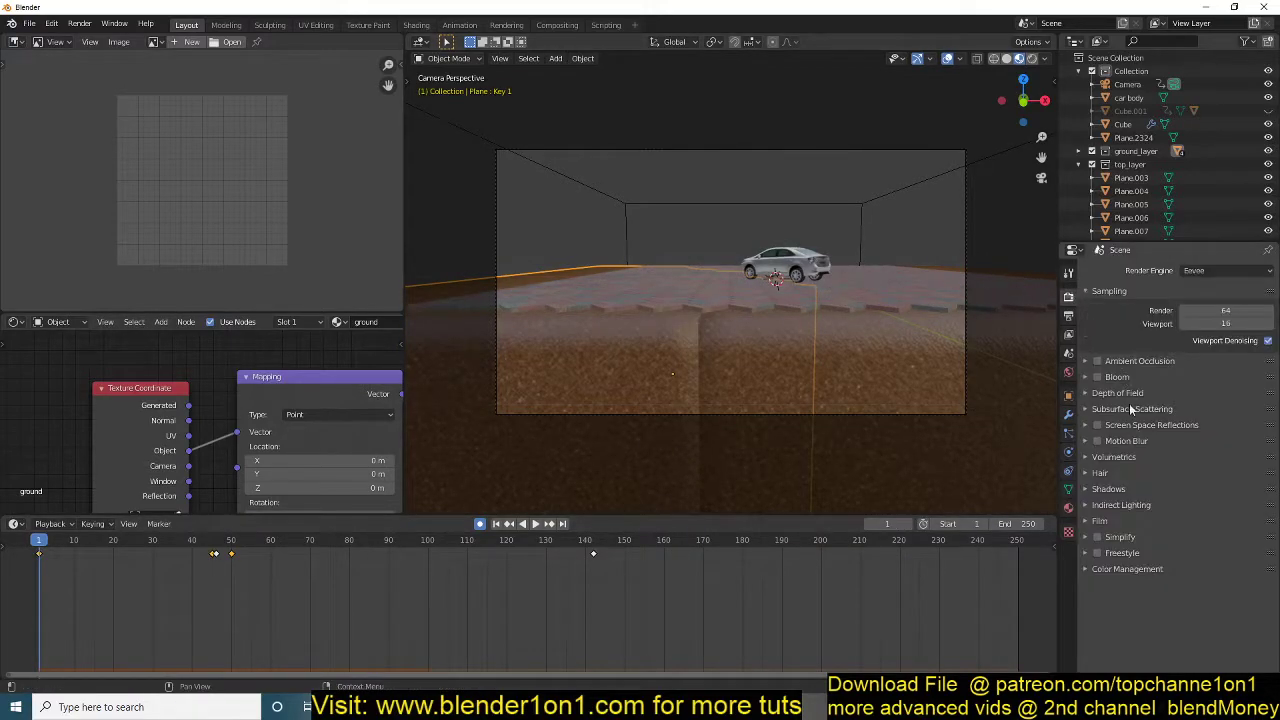
pyautogui.click(1069, 353)
pyautogui.click(1129, 632)
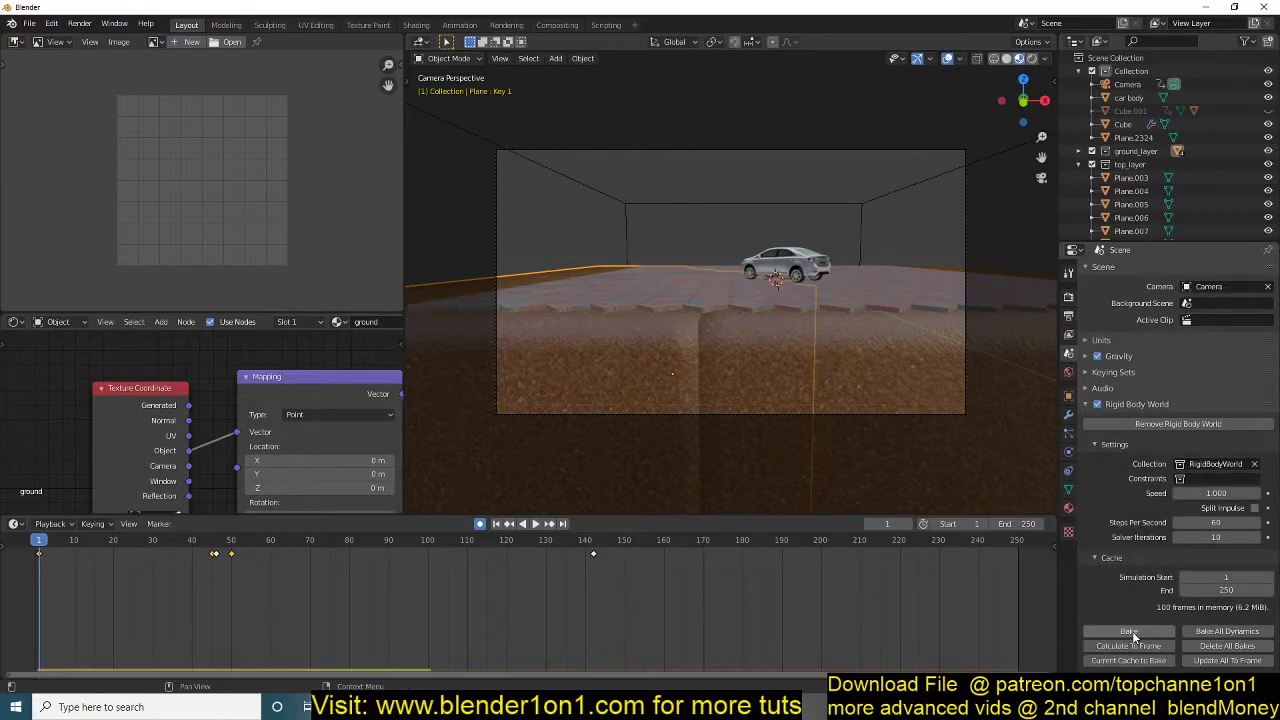
pyautogui.click(1131, 633)
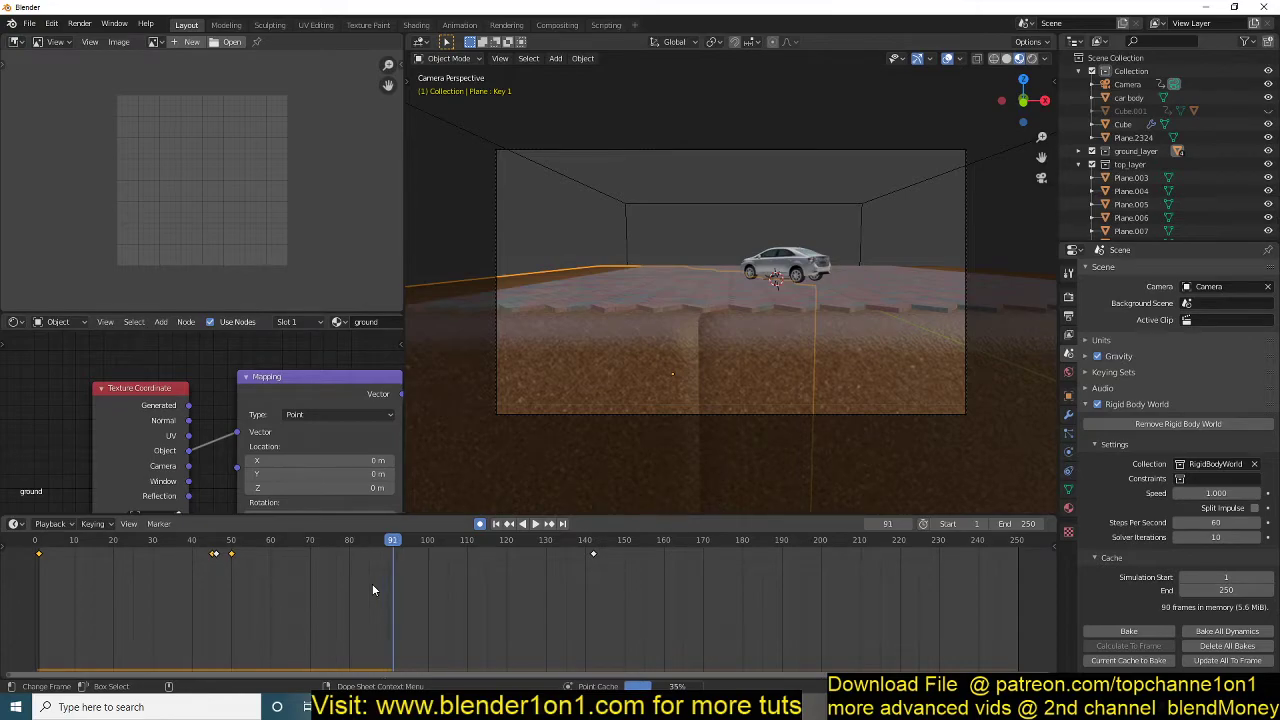
# Play the new bake to frame 111, rewind to frame 0, and replay through frame 120.
pyautogui.press('space')
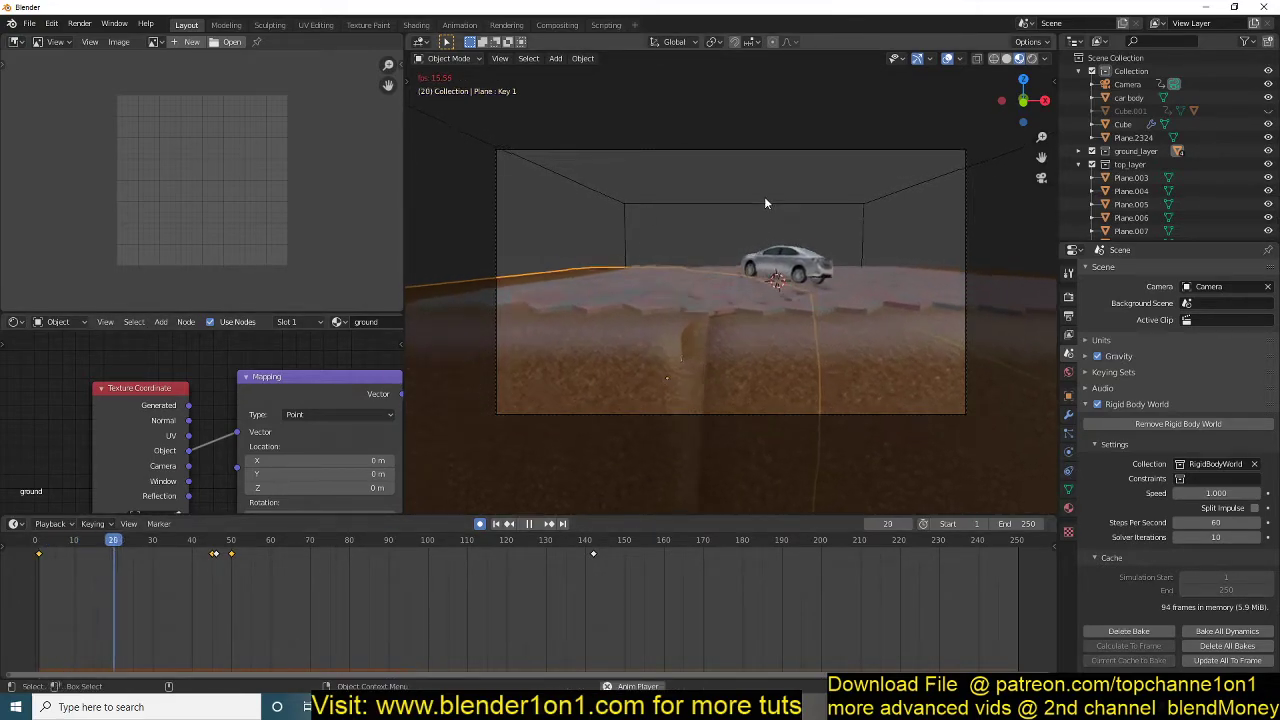
pyautogui.click(765, 198)
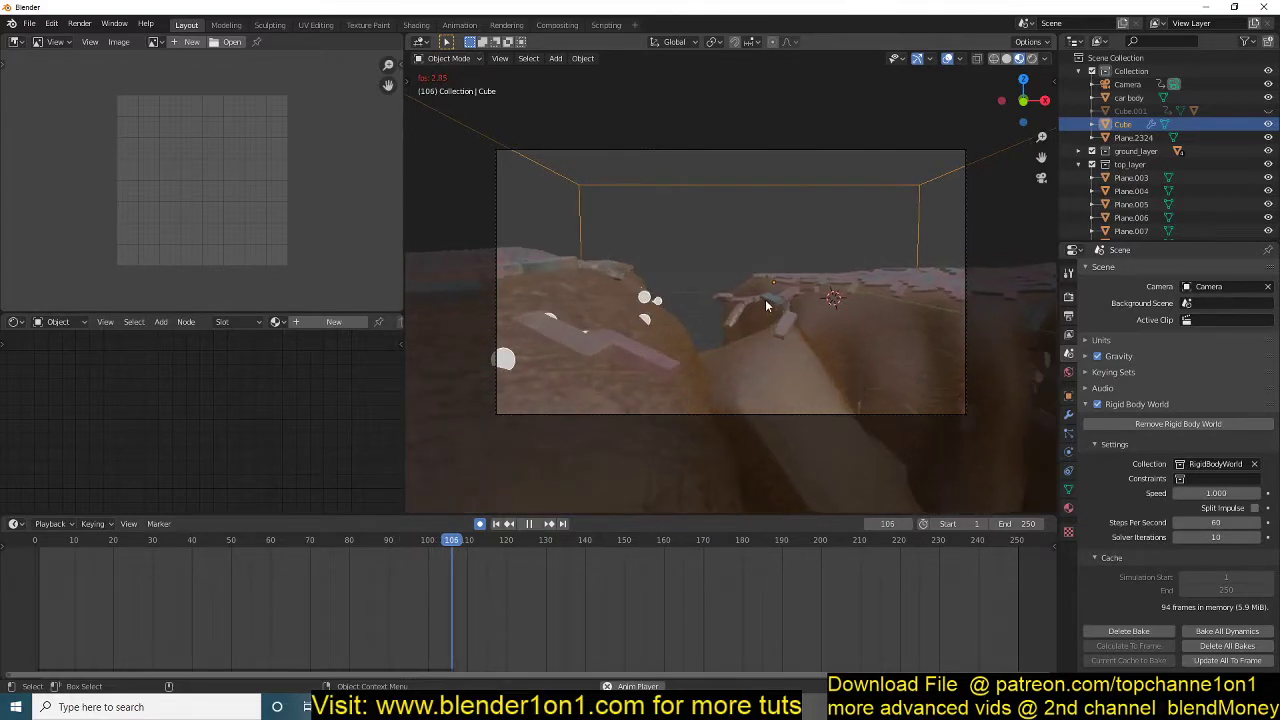
pyautogui.press('space')
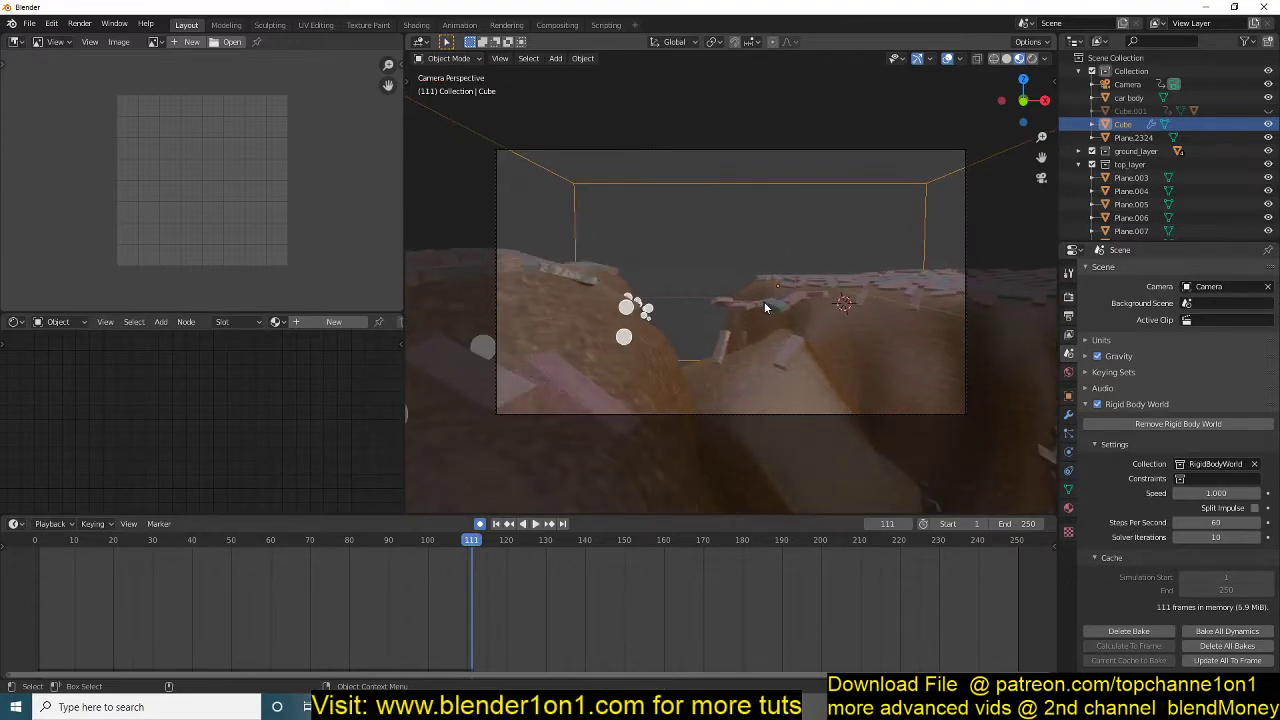
pyautogui.moveTo(60, 589); pyautogui.dragTo(36, 593)
pyautogui.press('space')
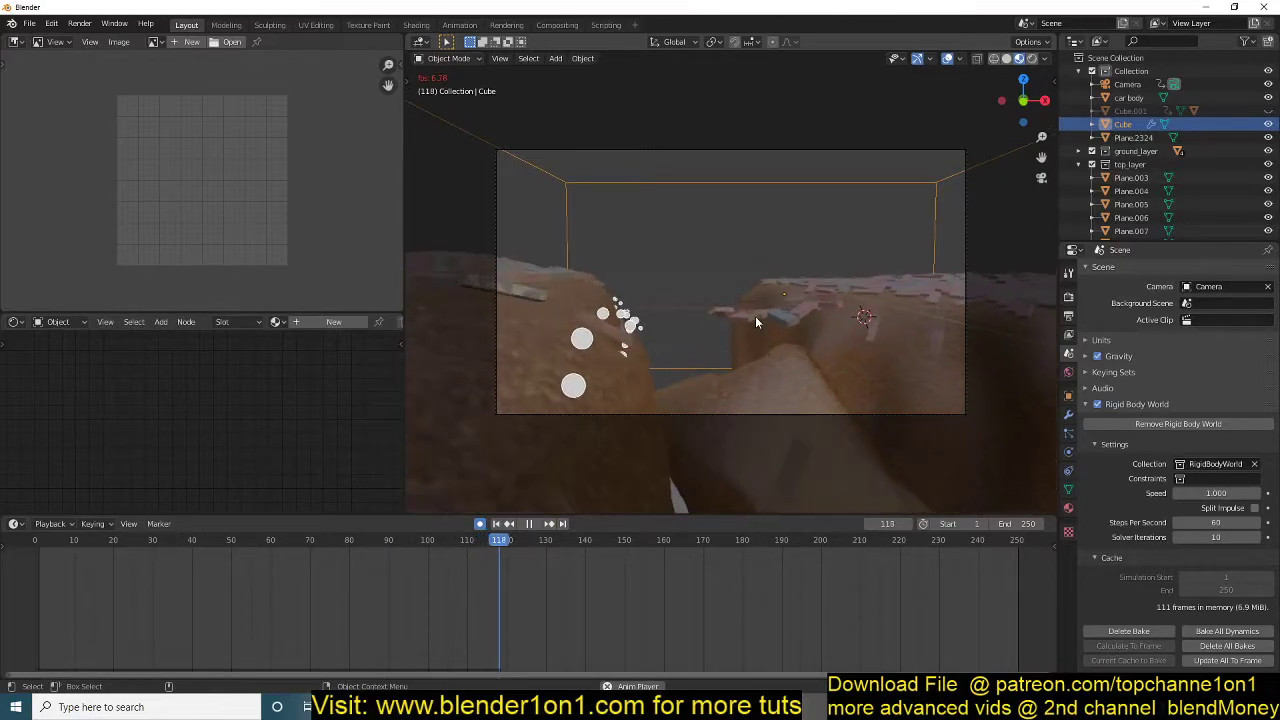
pyautogui.press('space')
pyautogui.click(716, 262)
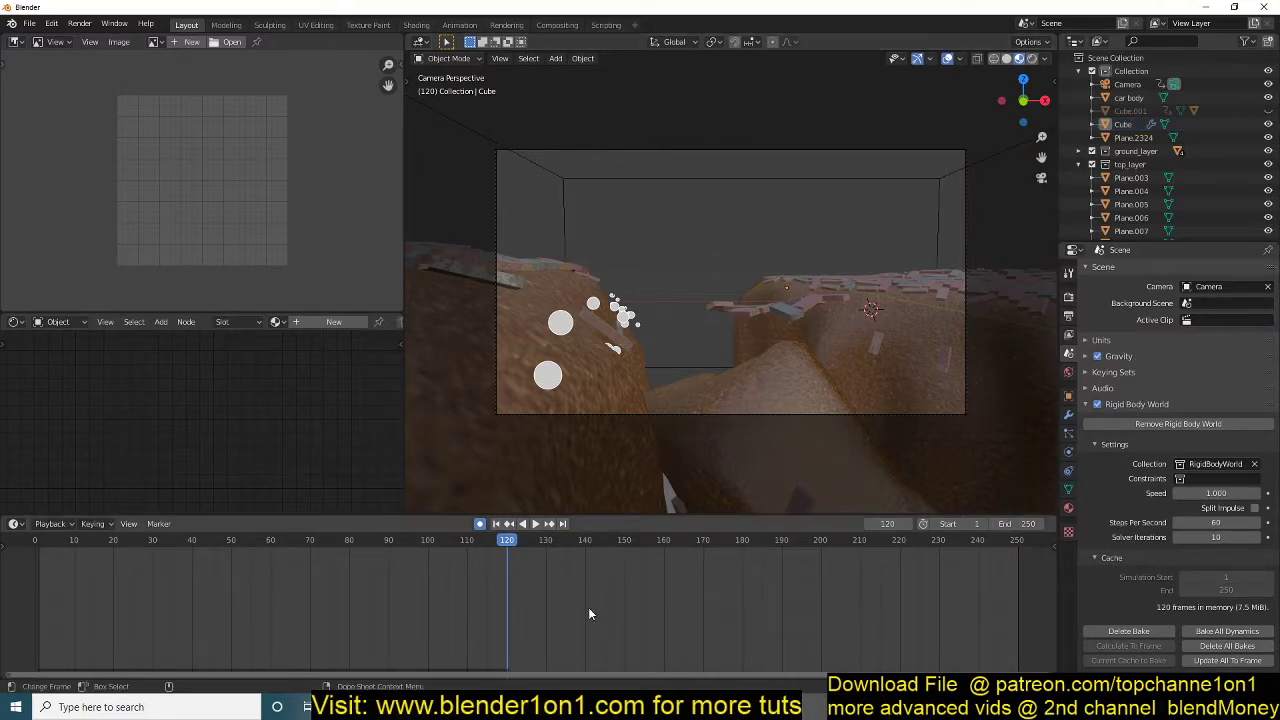
pyautogui.click(29, 23)
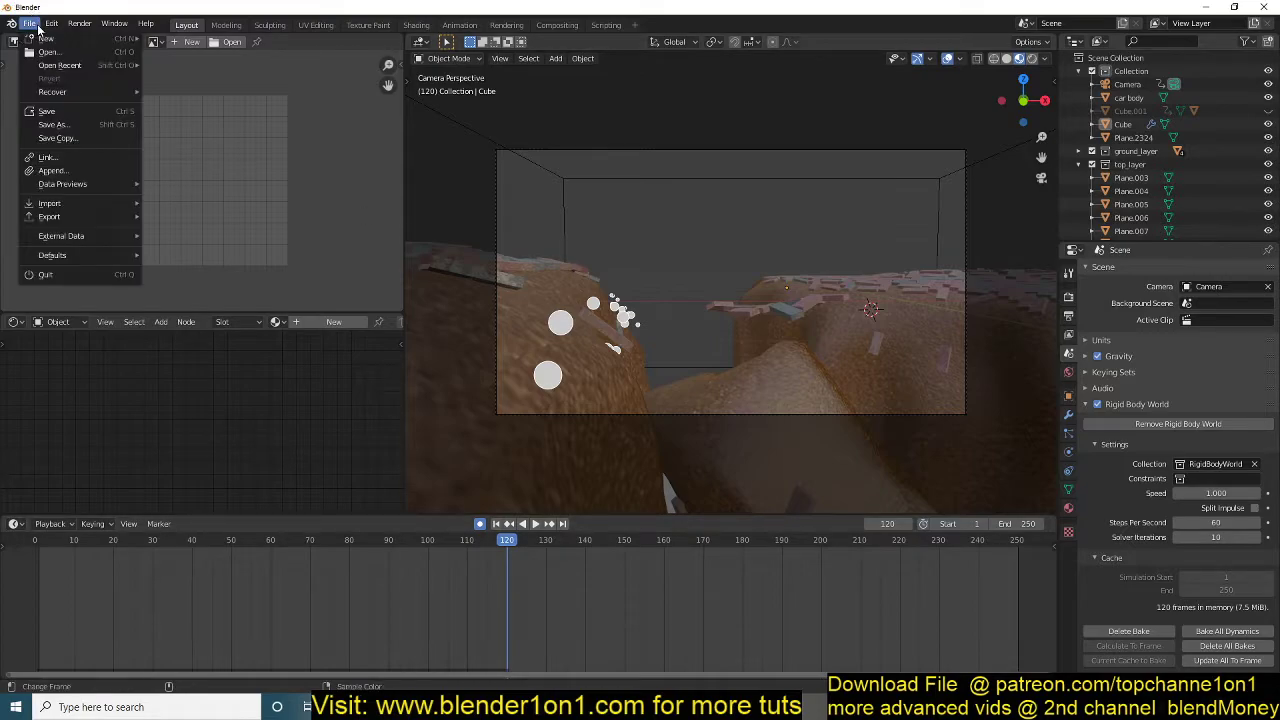